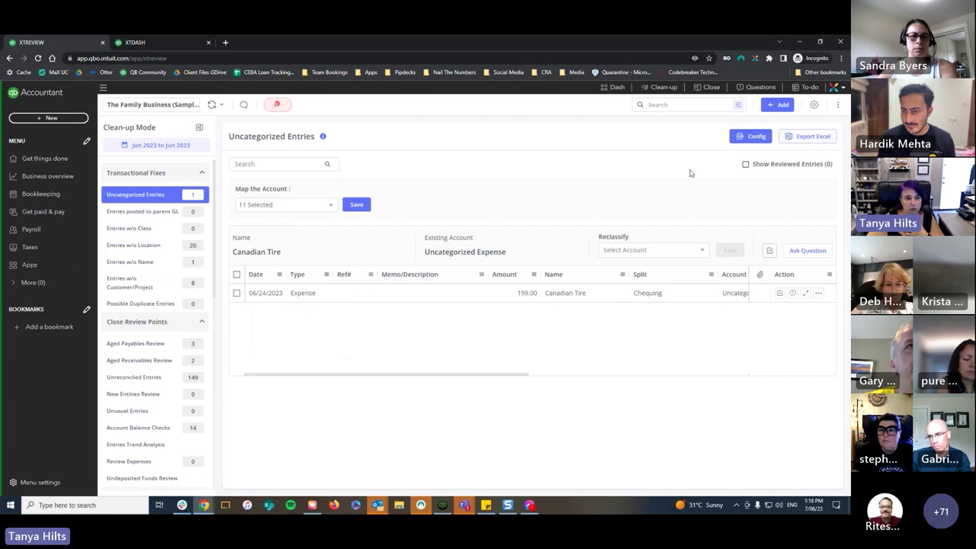
Step: Open the Aged Payables Review and examine the negative-balance supplier credits for Apple and Best Buy
scroll(134, 305, down, 2)
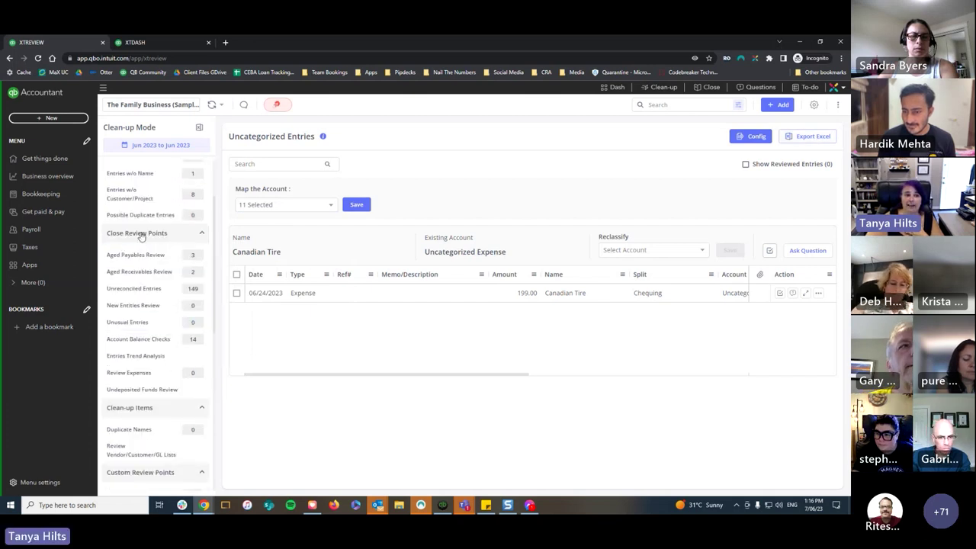
scroll(138, 228, down, 1)
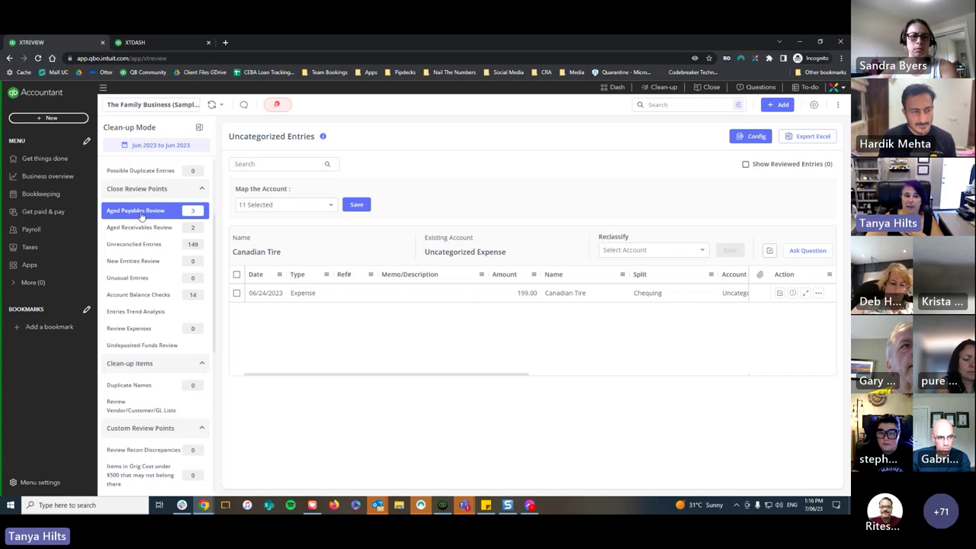
click(149, 215)
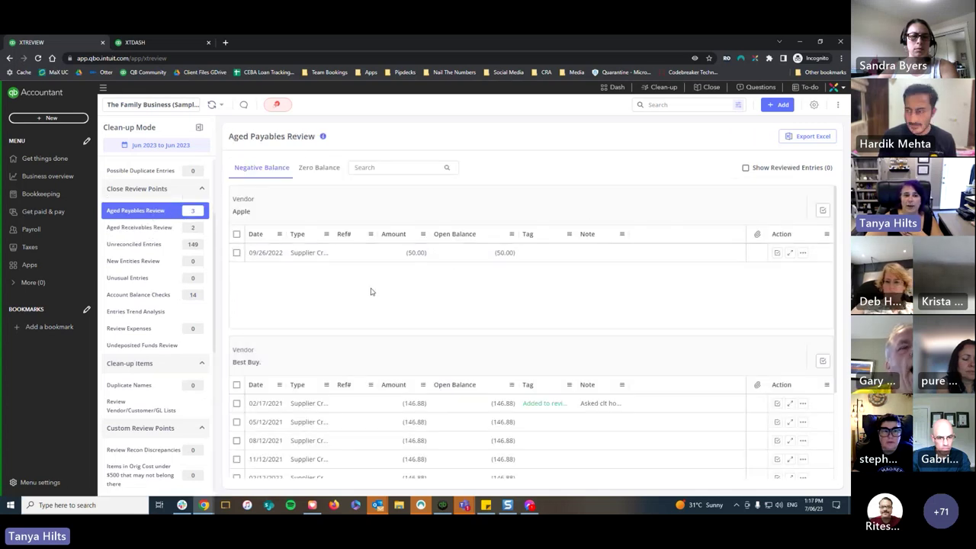
scroll(370, 290, down, 2)
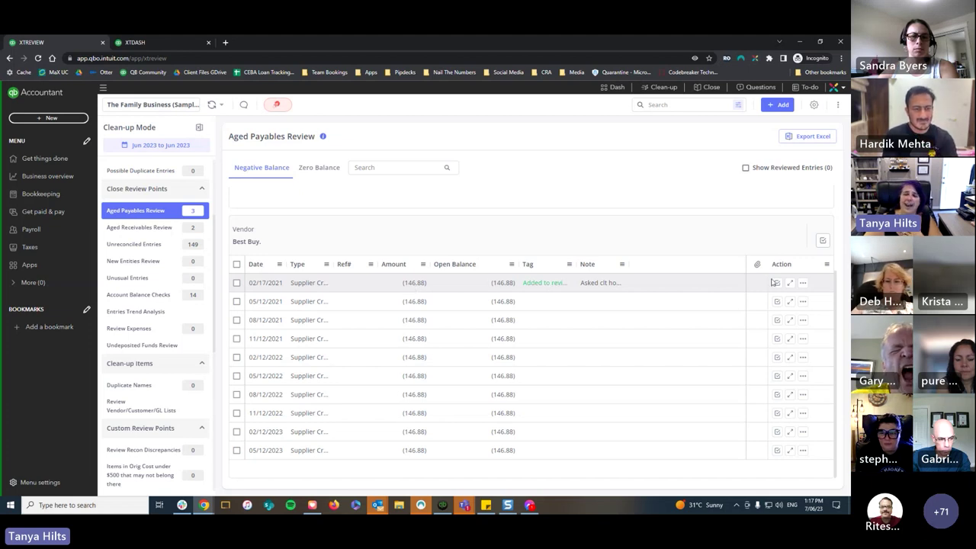
click(803, 284)
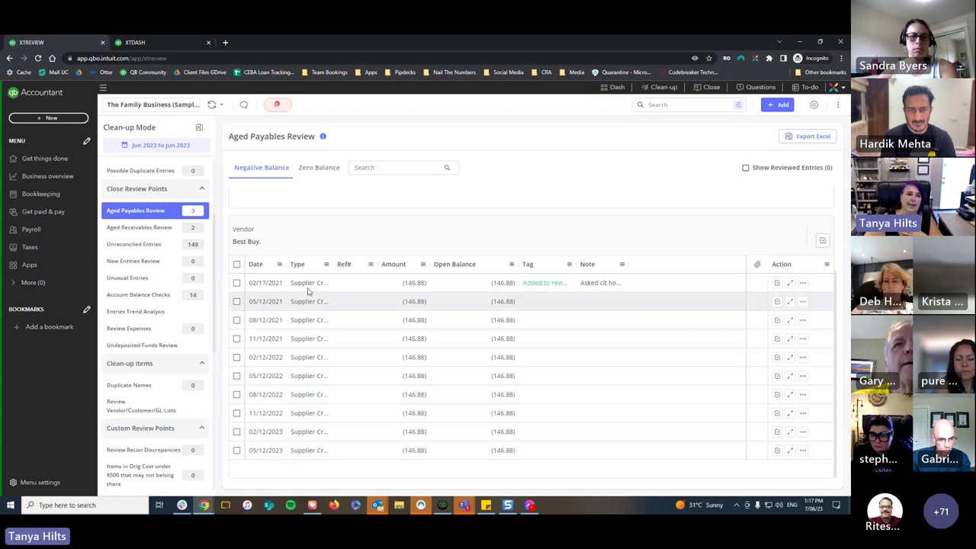
scroll(511, 282, up, 2)
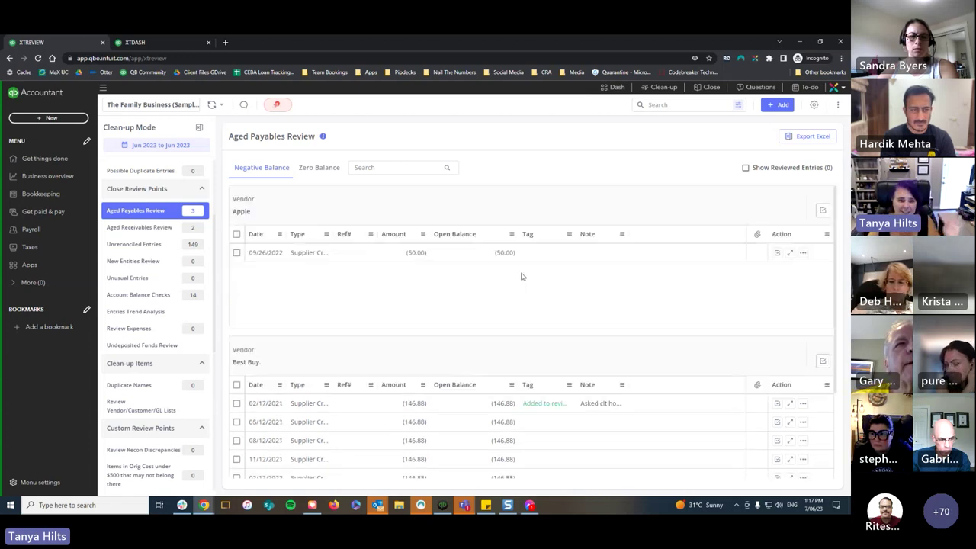
Step: Export the Aged Payables Review to Excel and open the downloaded workbook full screen with editing enabled
click(815, 138)
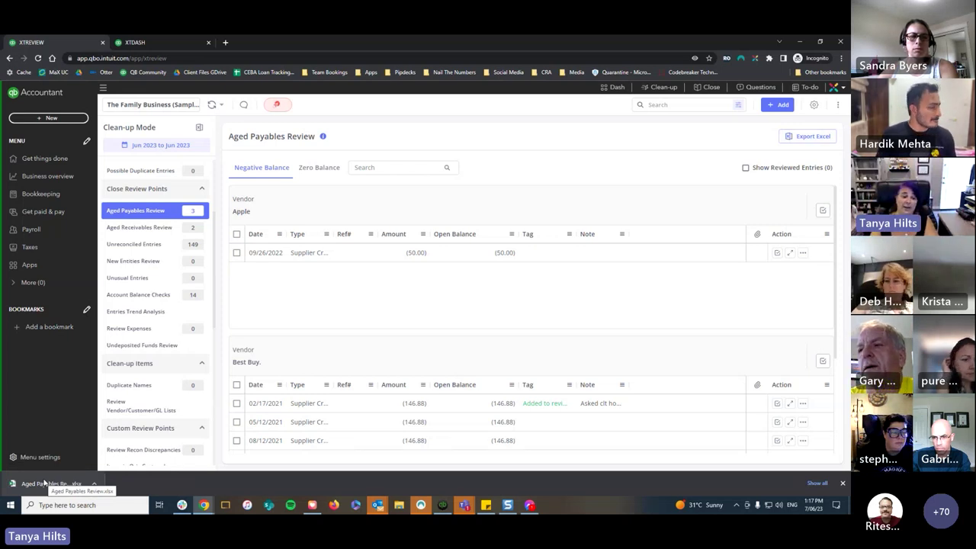
click(45, 483)
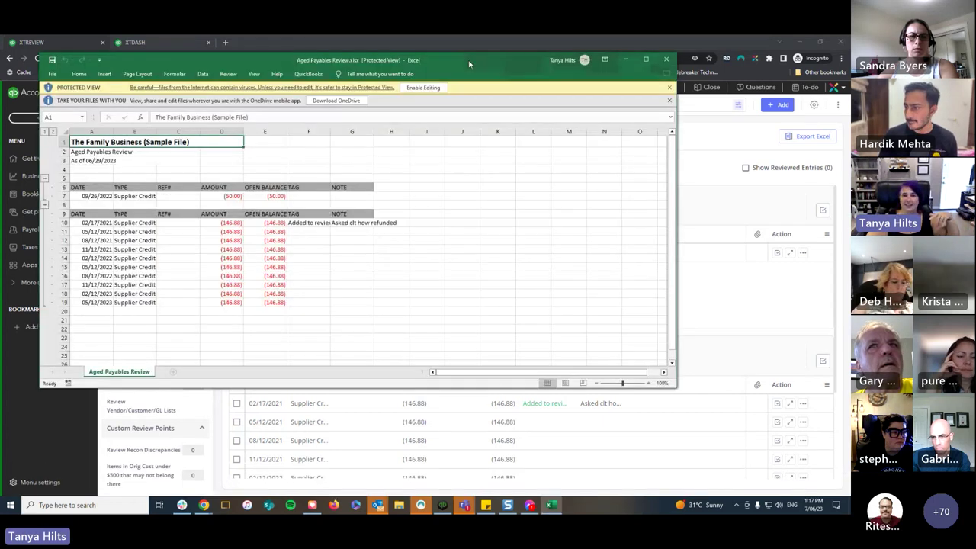
click(457, 84)
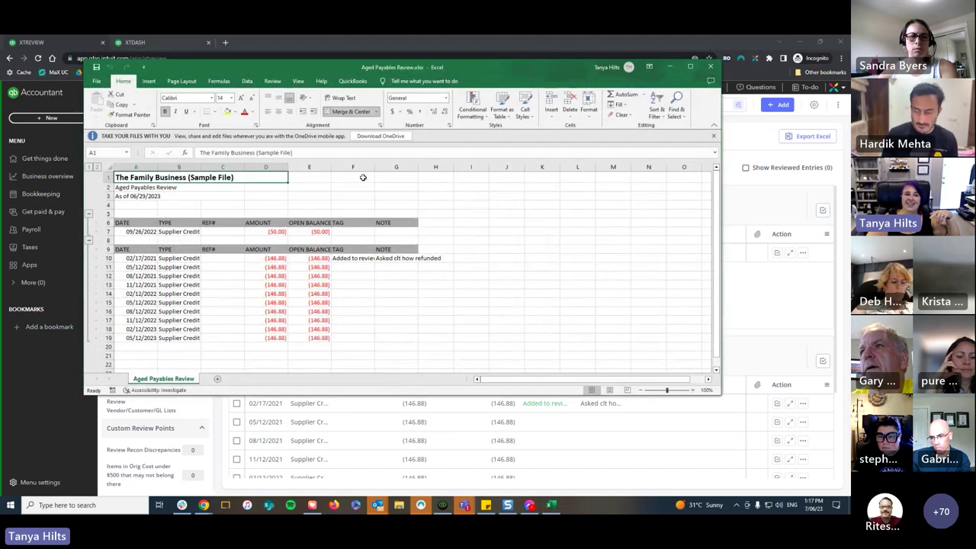
click(689, 68)
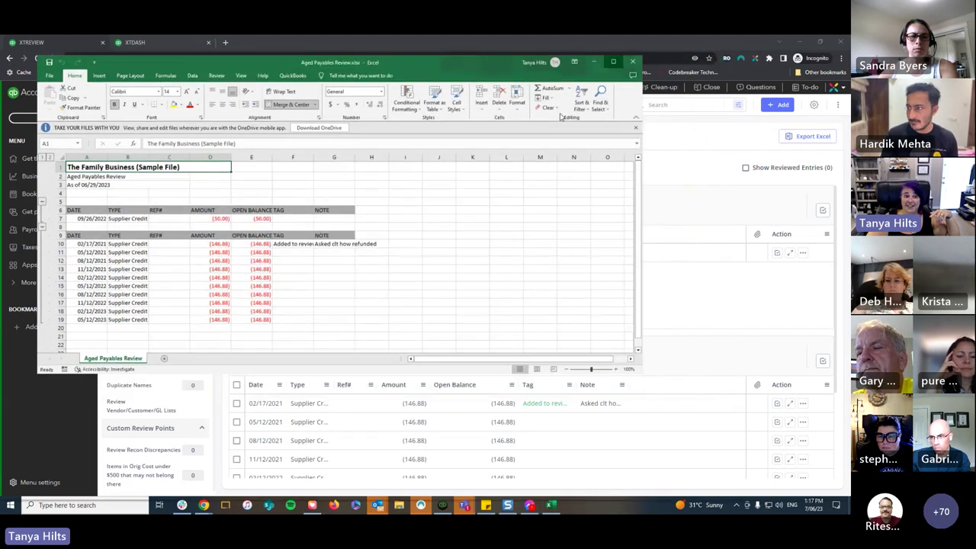
Step: Examine the exported supplier credits, highlighting the whole report range and the open balance, tag and note columns
drag(69, 150, 342, 308)
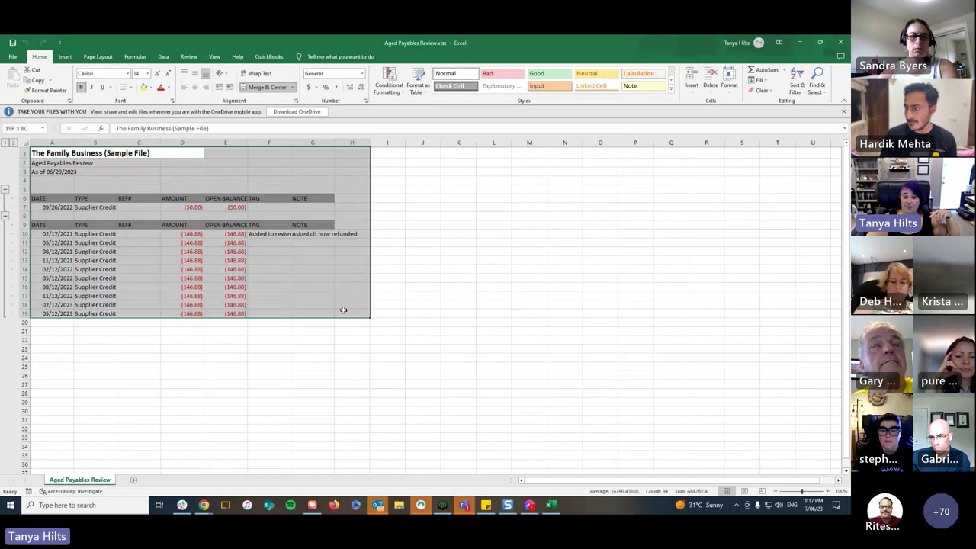
click(381, 360)
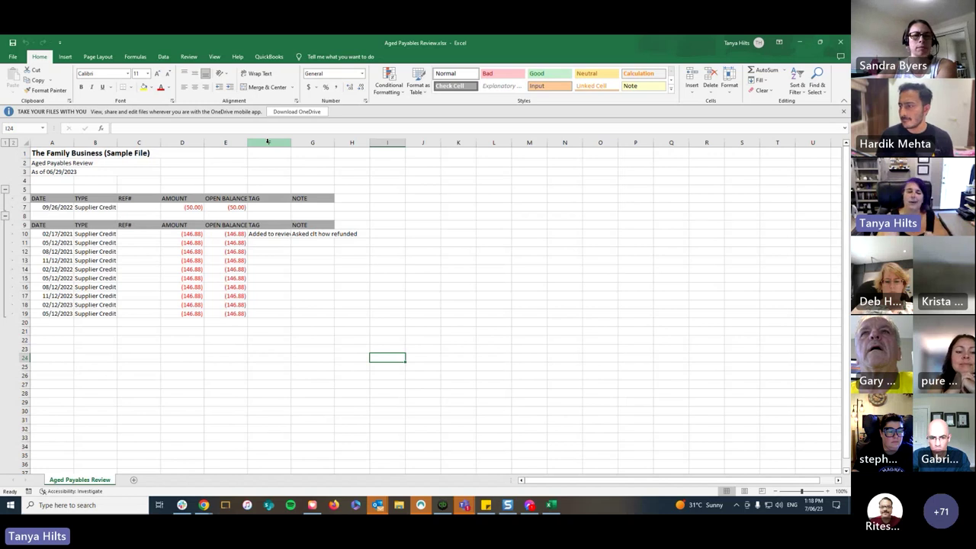
drag(268, 142, 352, 137)
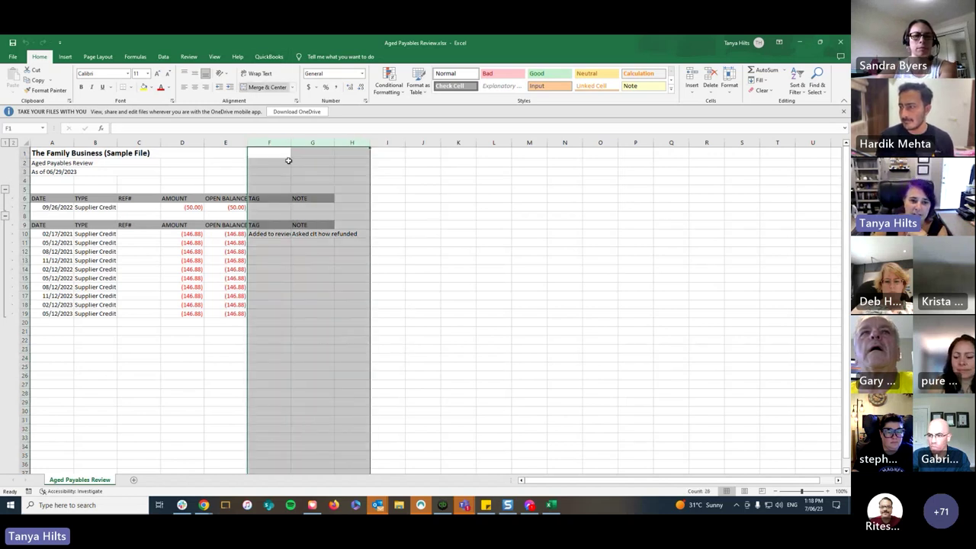
drag(224, 143, 351, 142)
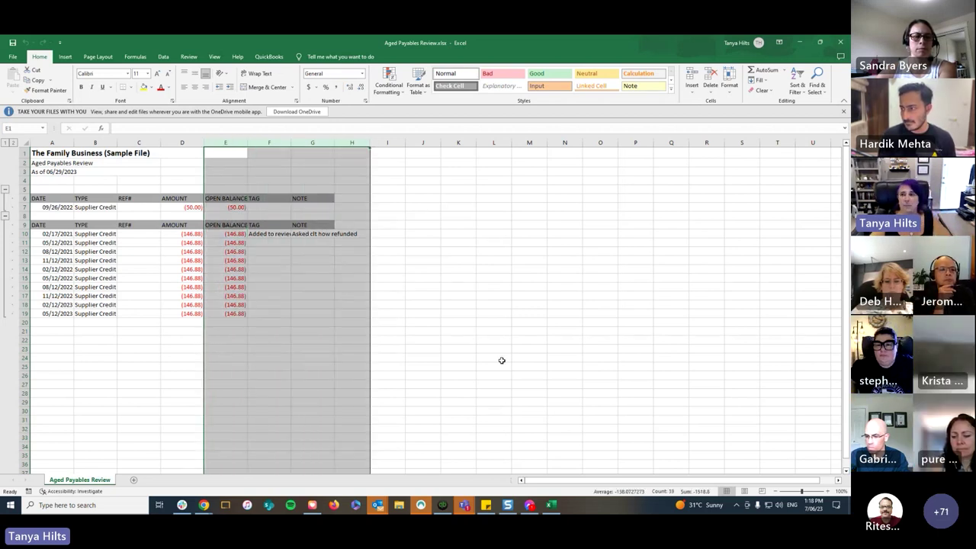
Step: Return to the browser and open the Review Vendor/Customer/GL Lists clean-up item to view the supplier list
key(alt+Tab)
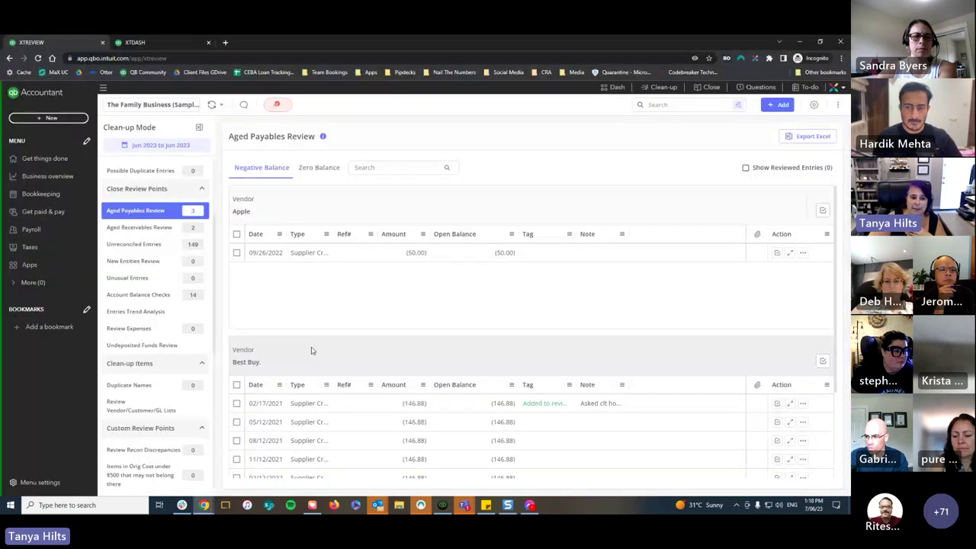
scroll(115, 257, down, 2)
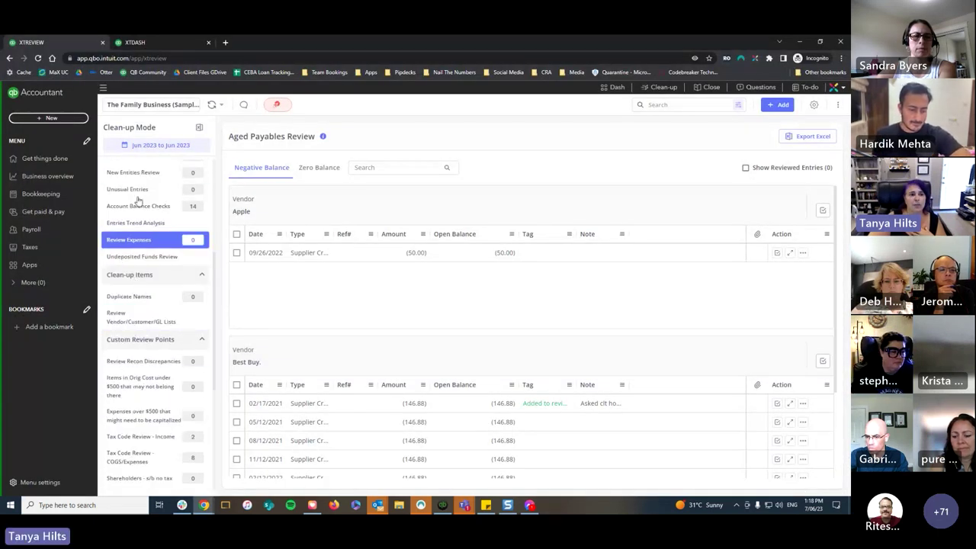
scroll(131, 183, up, 3)
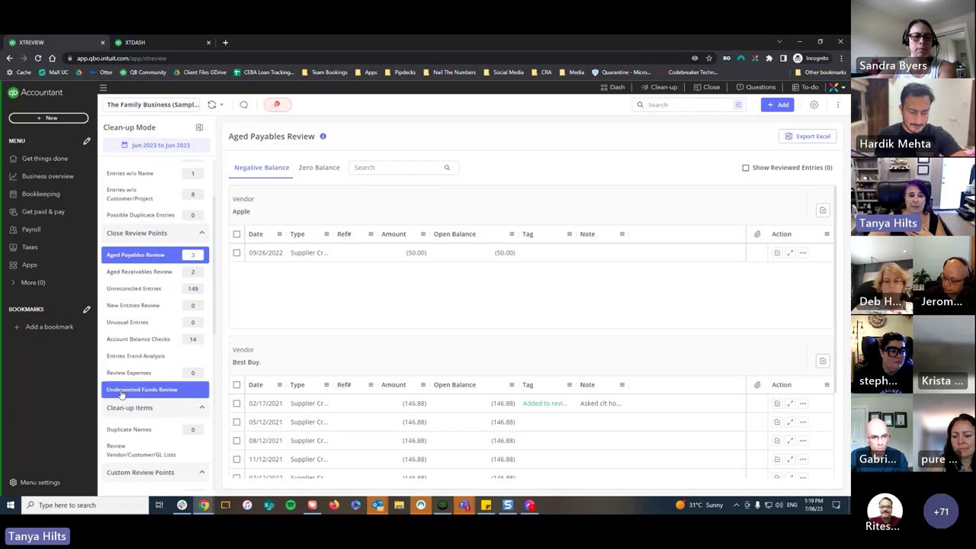
scroll(141, 267, down, 4)
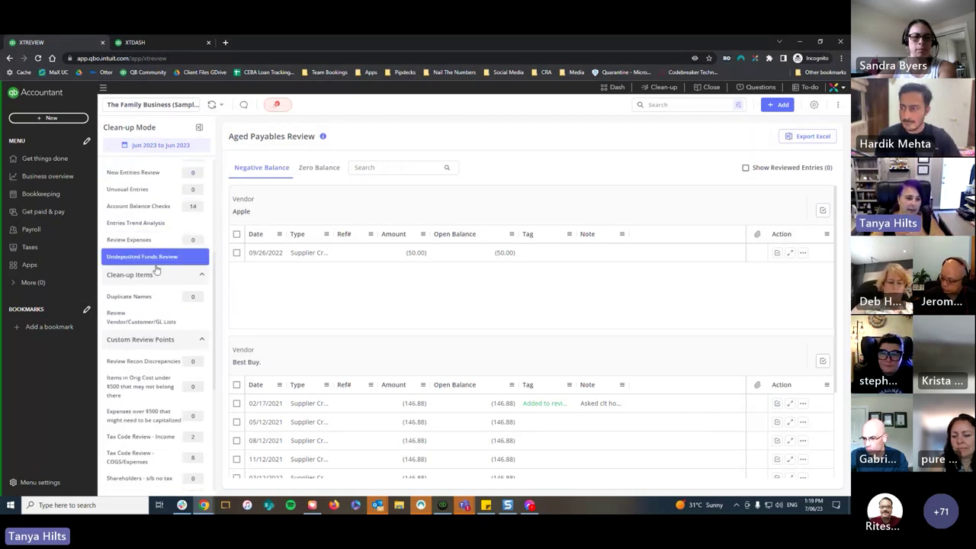
click(157, 307)
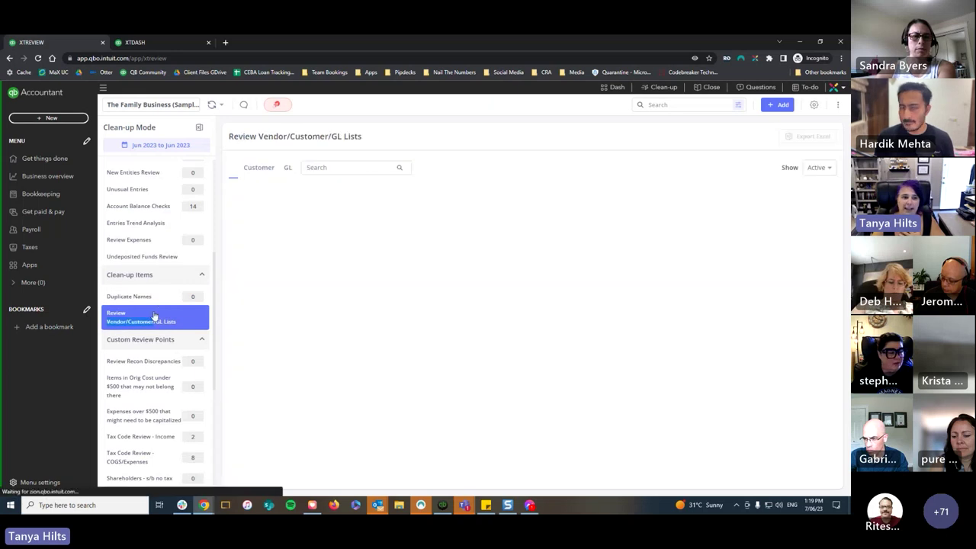
click(365, 168)
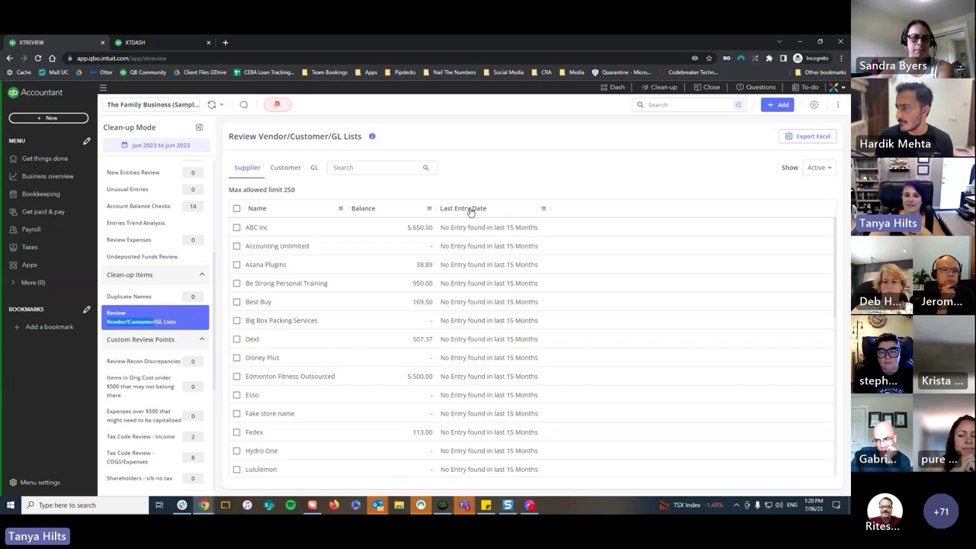
Step: Display the GL account list and look through the accounts' balances and last entry dates
click(314, 167)
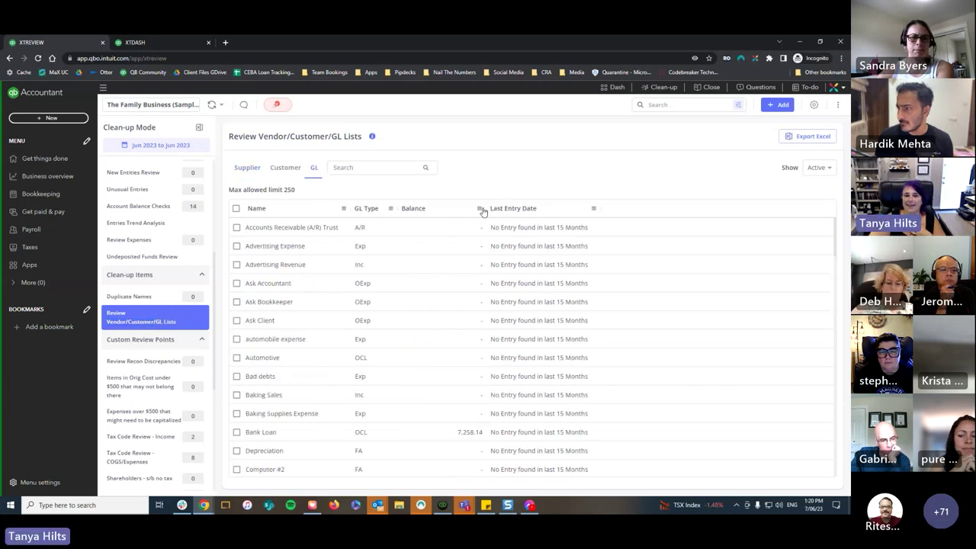
scroll(534, 305, down, 5)
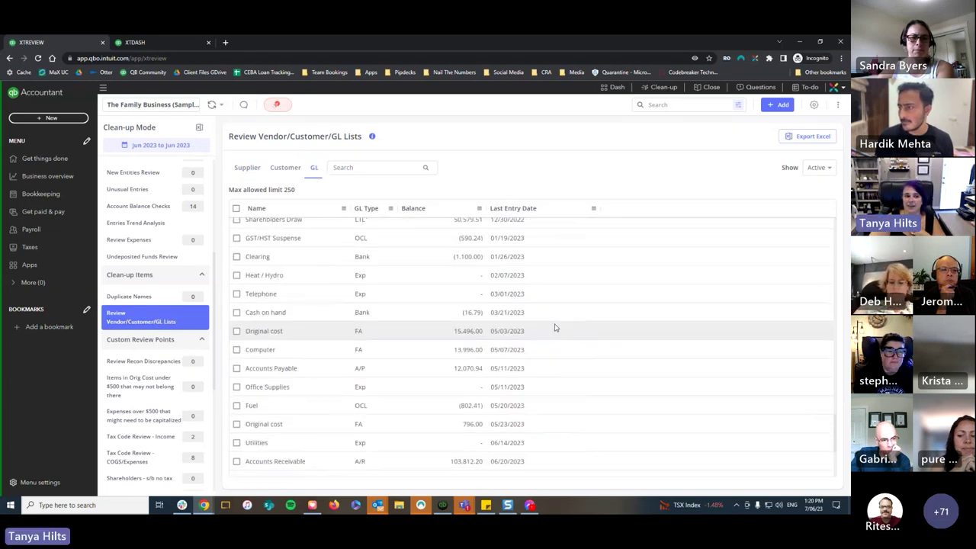
scroll(561, 309, up, 5)
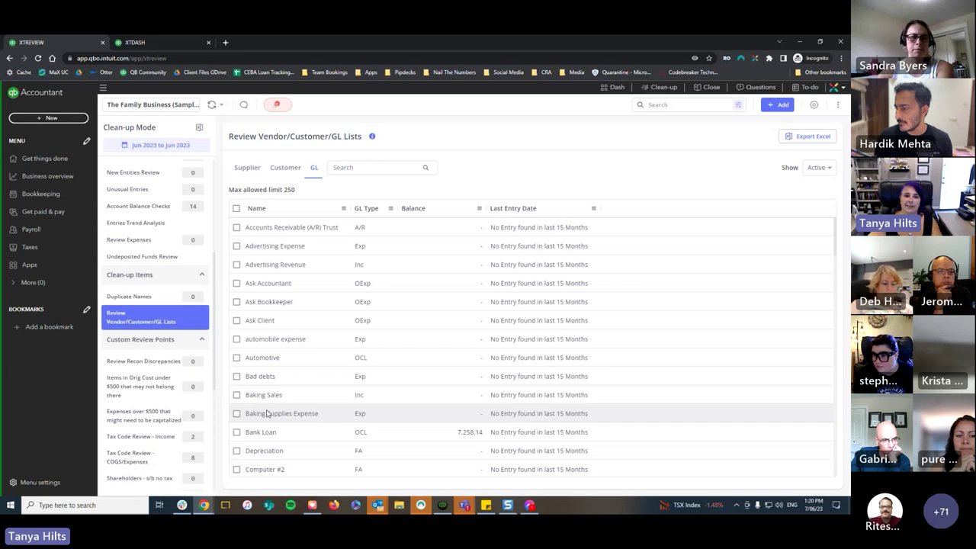
Step: Make the GL accounts from Accounts Receivable (A/R) Trust through Bad debts, plus Bank Loan and Depreciation, inactive in bulk and dismiss the exceptions report
click(237, 245)
click(236, 265)
click(236, 227)
click(236, 283)
click(236, 302)
click(237, 320)
click(237, 339)
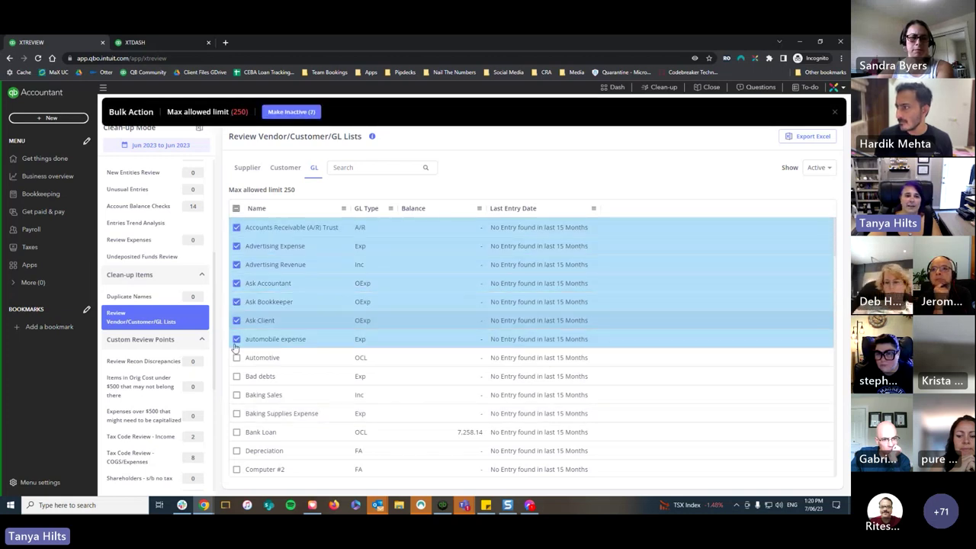
click(236, 357)
click(237, 376)
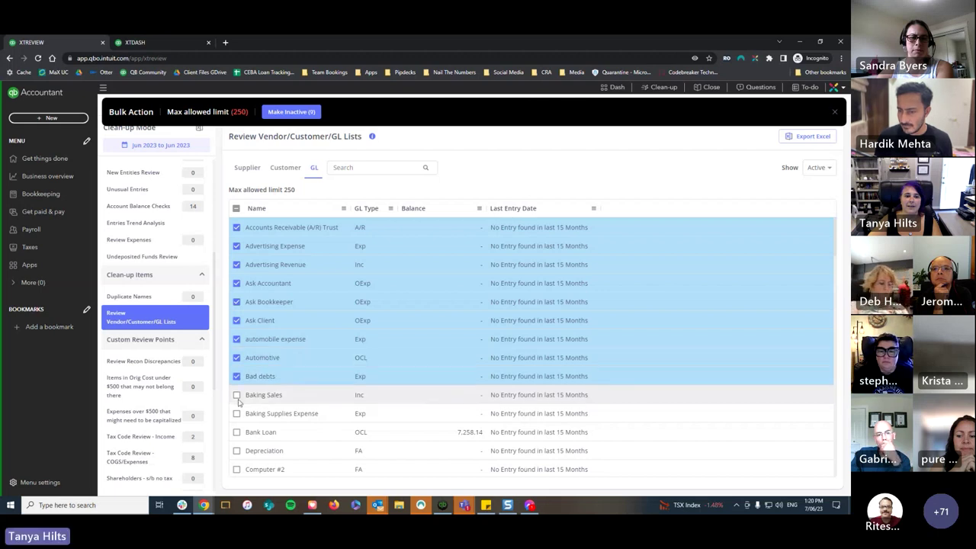
click(237, 432)
click(236, 450)
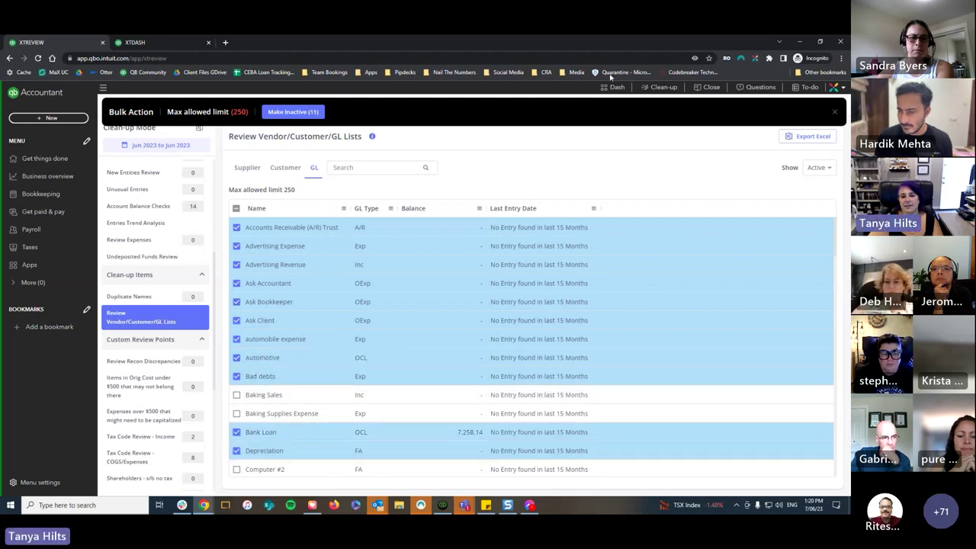
click(299, 112)
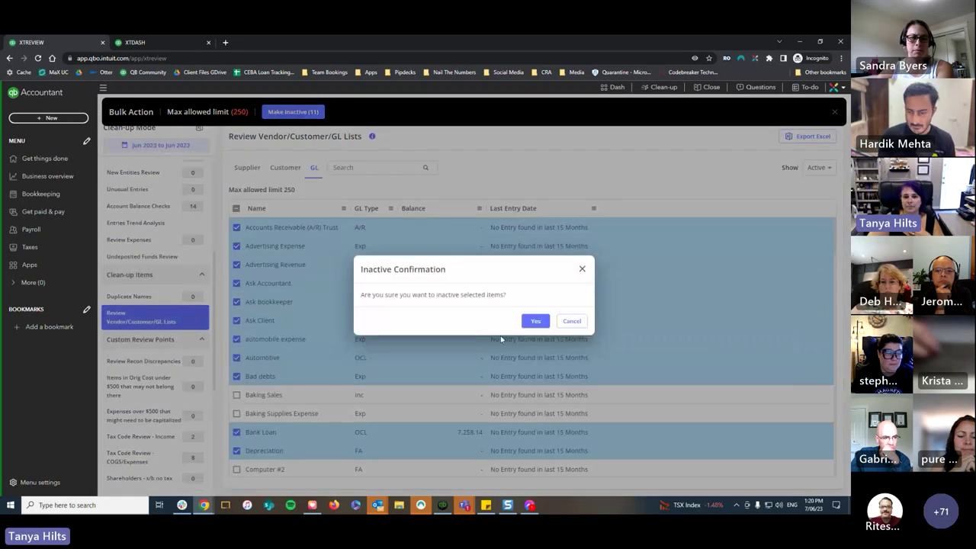
click(535, 321)
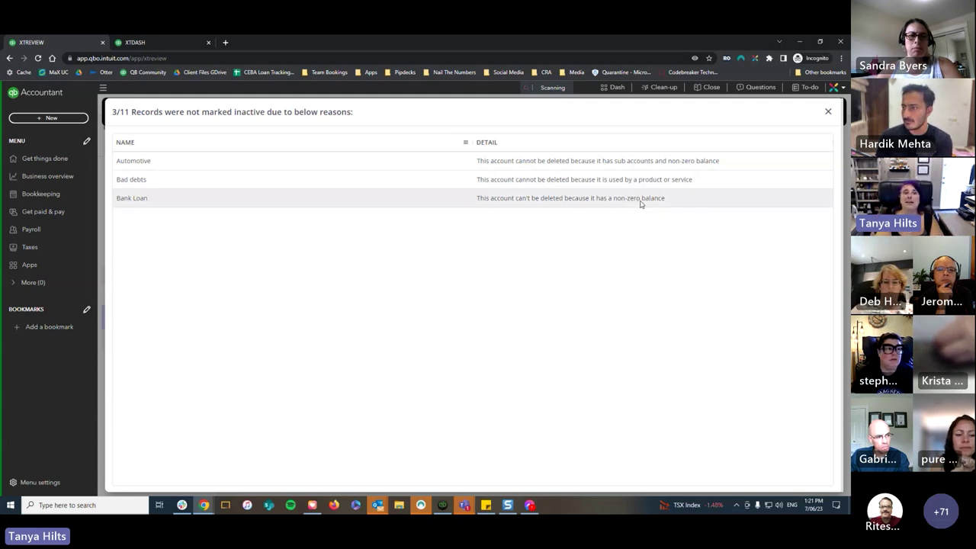
click(829, 112)
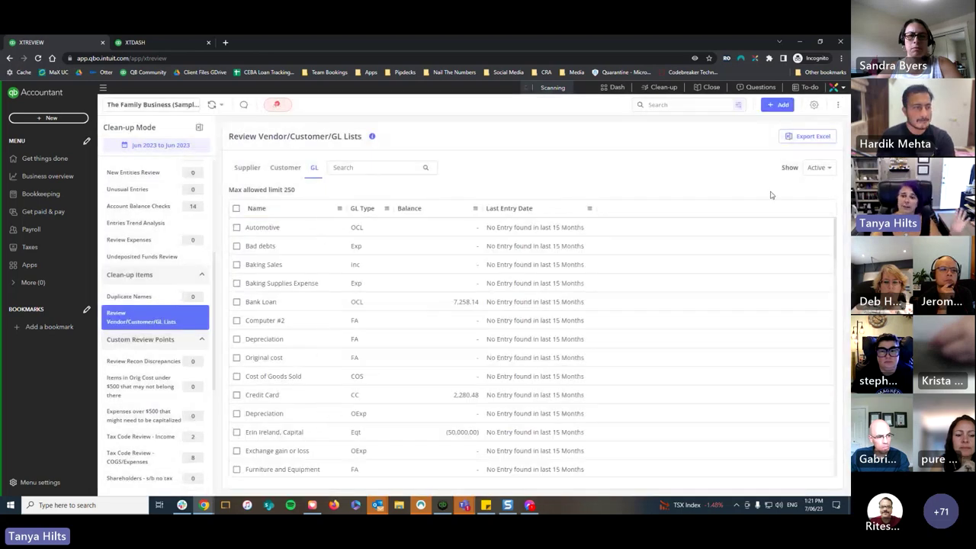
Step: Filter the GL list to inactive accounts, reactivate all of them in bulk, and dismiss the exceptions report
click(818, 168)
click(821, 200)
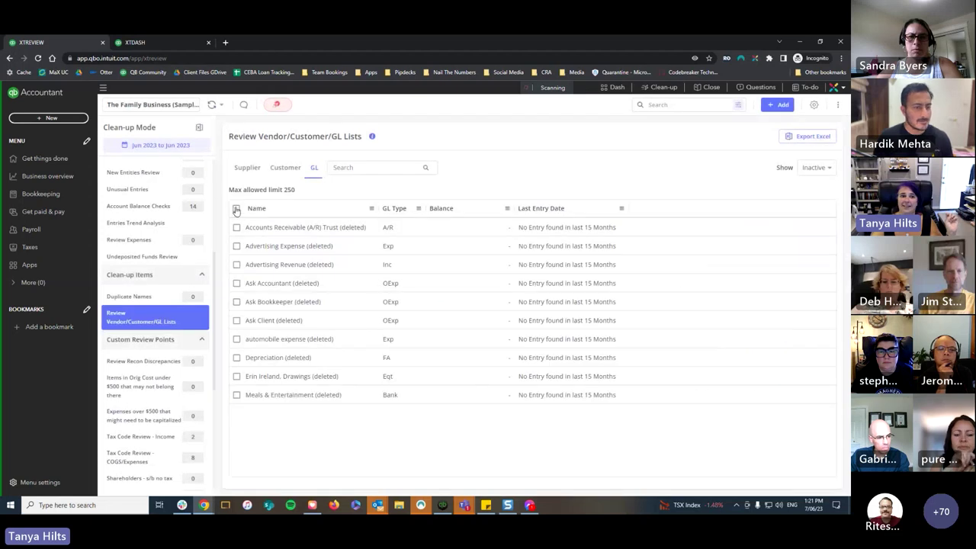
click(237, 209)
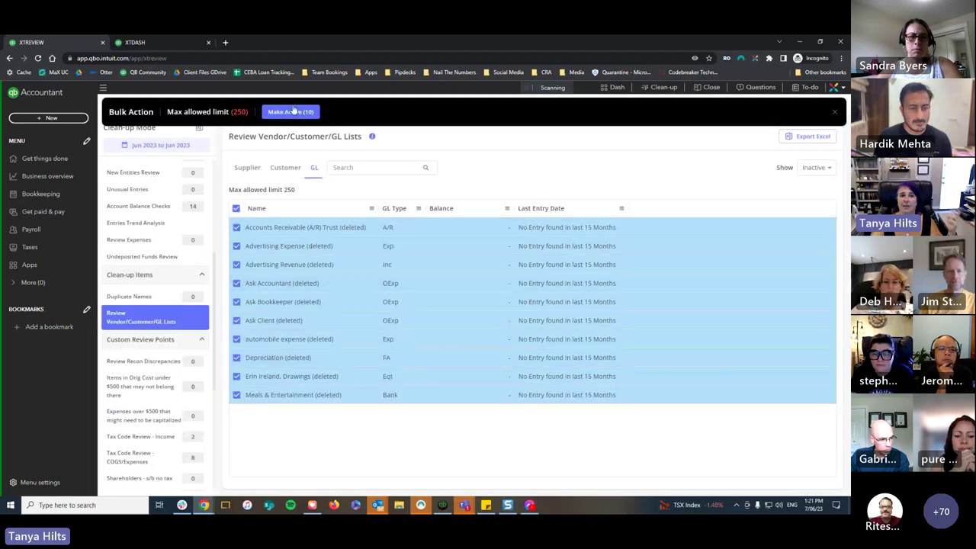
click(290, 111)
click(535, 321)
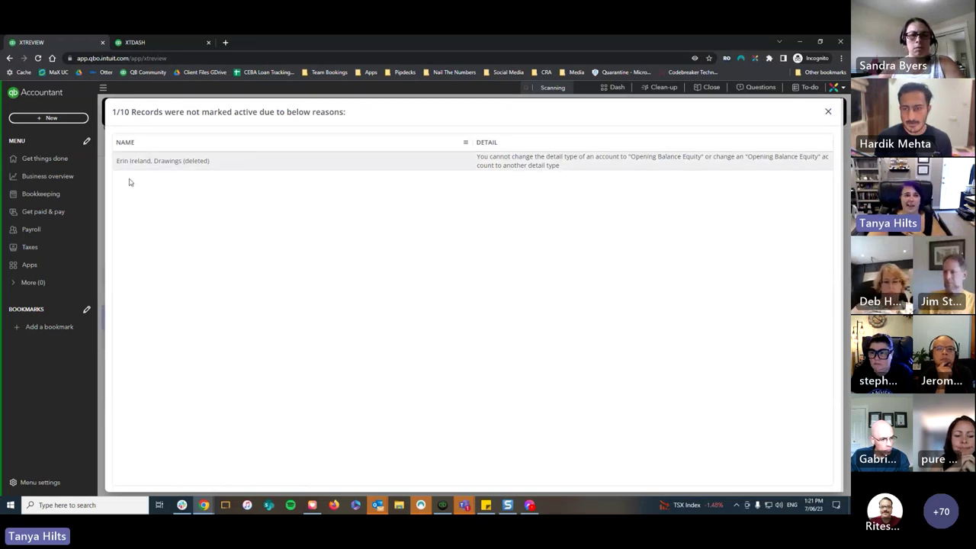
click(829, 111)
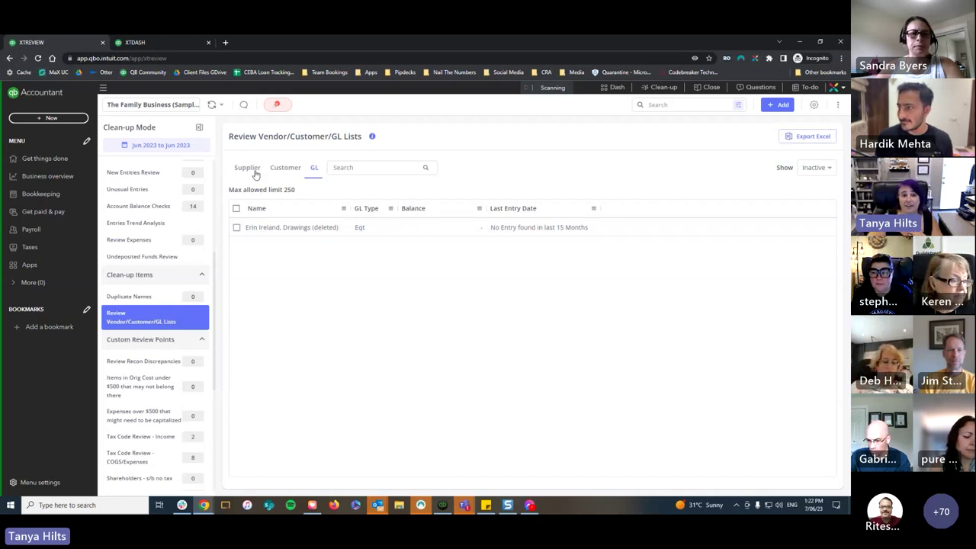
Step: View the active customer list with its last entry dates, and return to the GL list
click(285, 168)
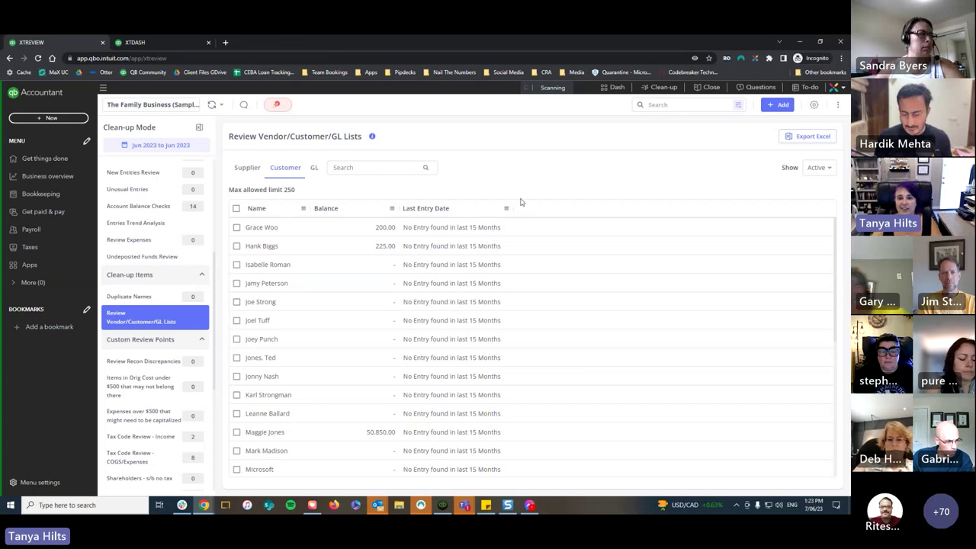
click(314, 167)
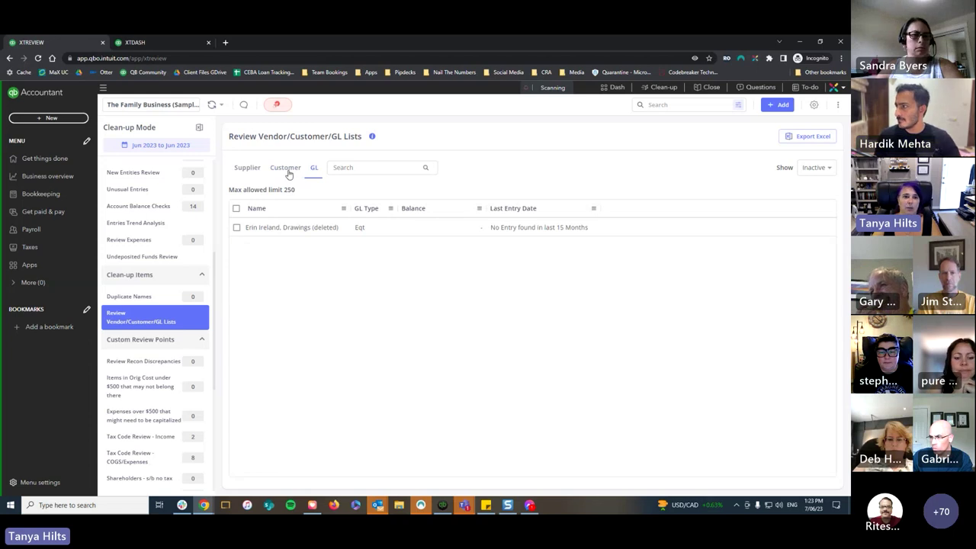
Step: Filter the GL list to active accounts and look through their balances and last entry dates
click(817, 167)
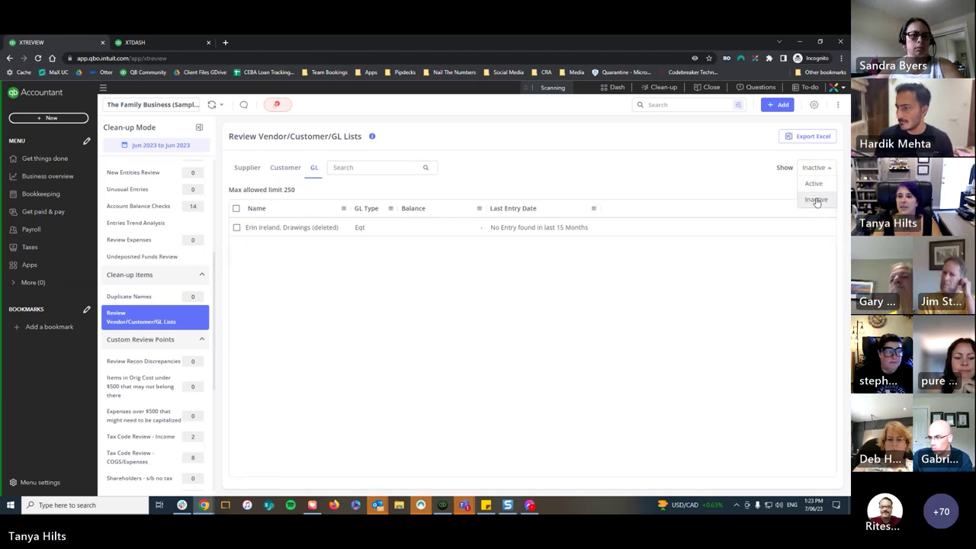
click(813, 184)
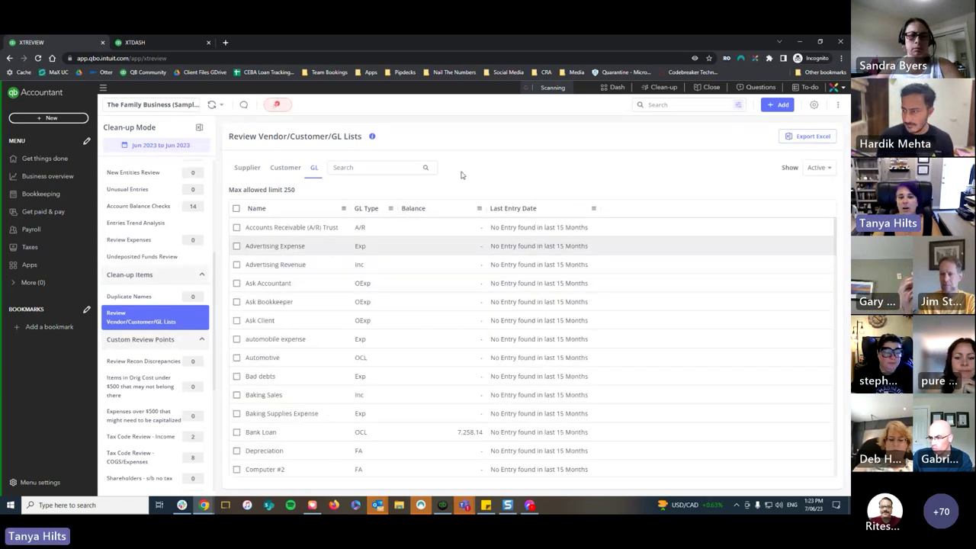
scroll(341, 410, down, 3)
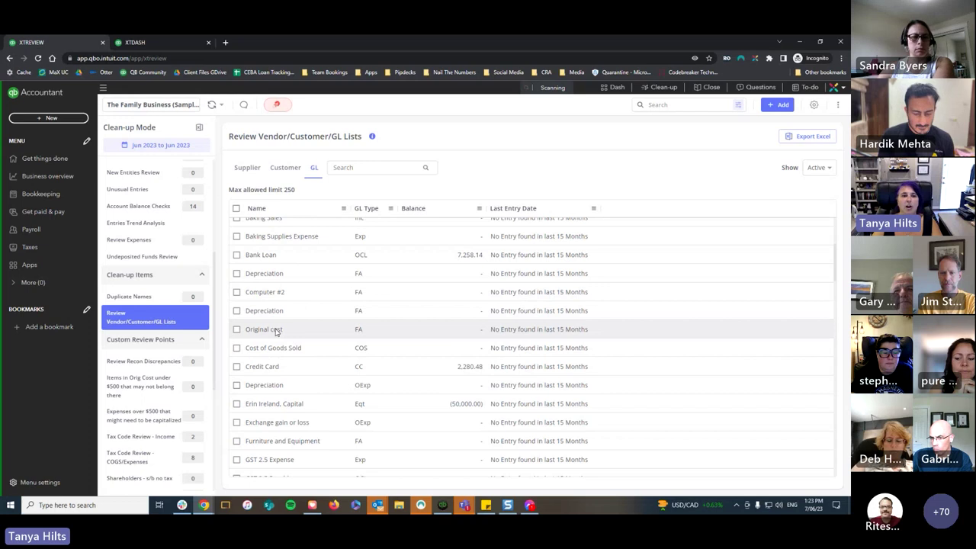
scroll(276, 332, down, 3)
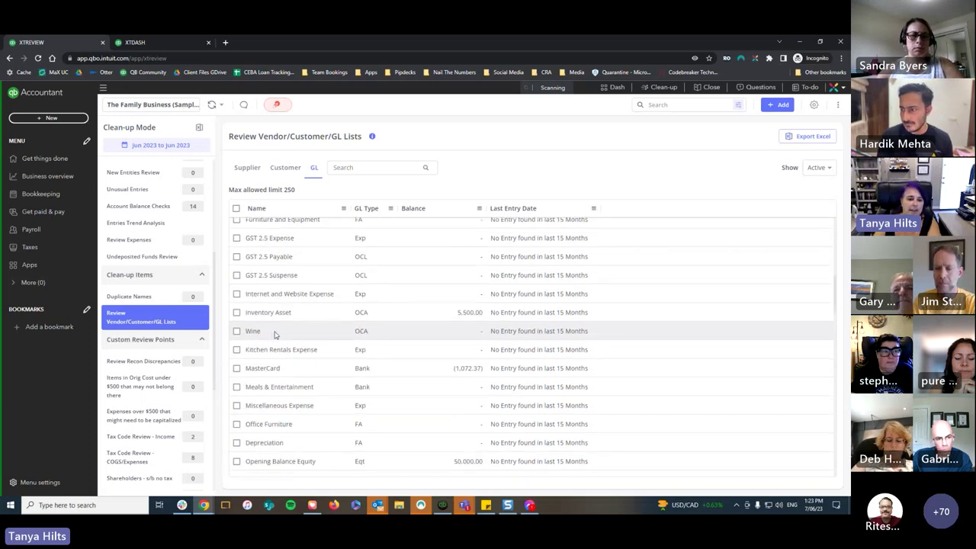
scroll(276, 336, down, 1)
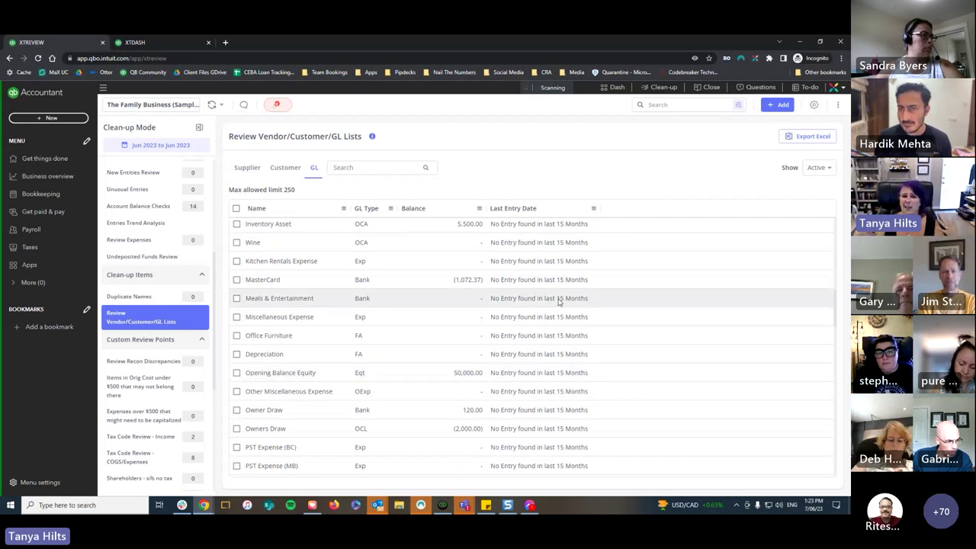
scroll(341, 334, up, 2)
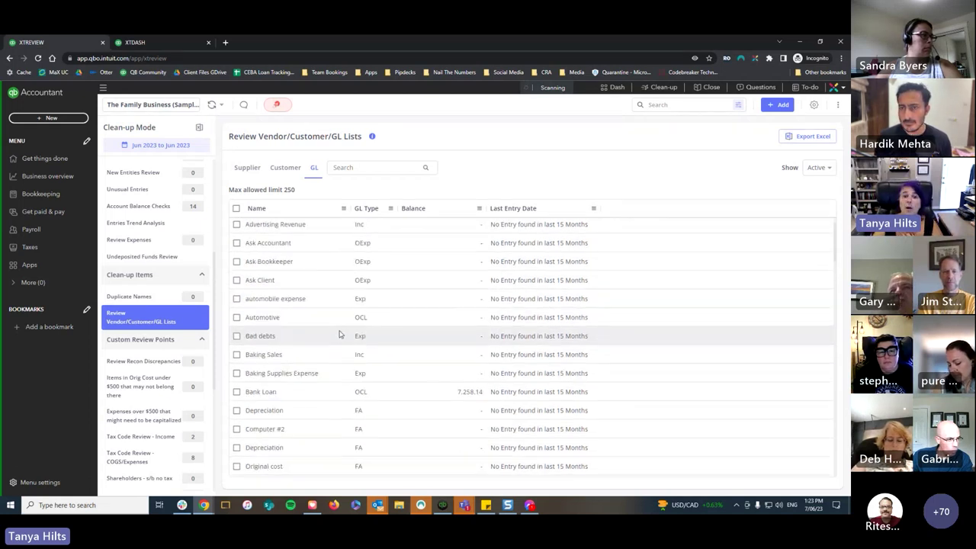
scroll(340, 334, up, 1)
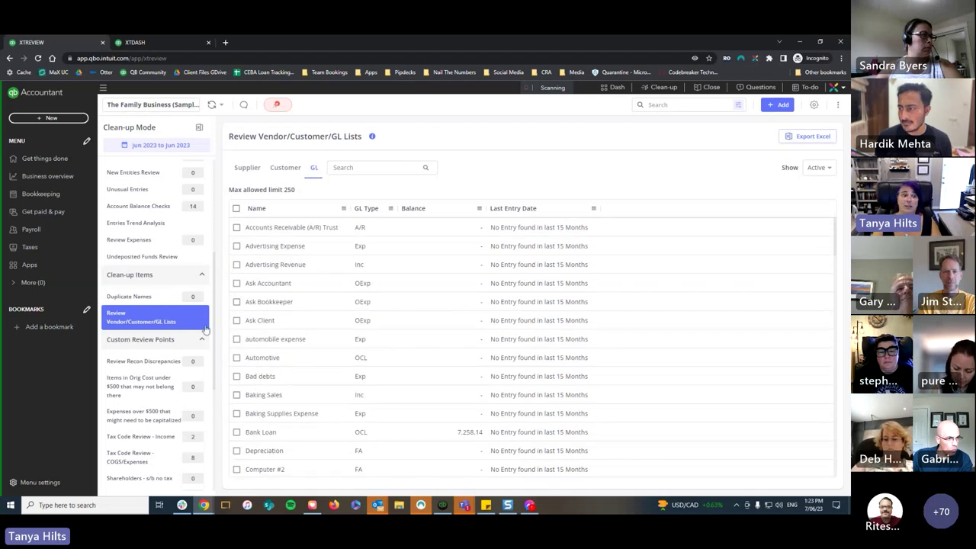
Step: Open the New Entities Review and check the new customers and new GL accounts
scroll(155, 337, up, 3)
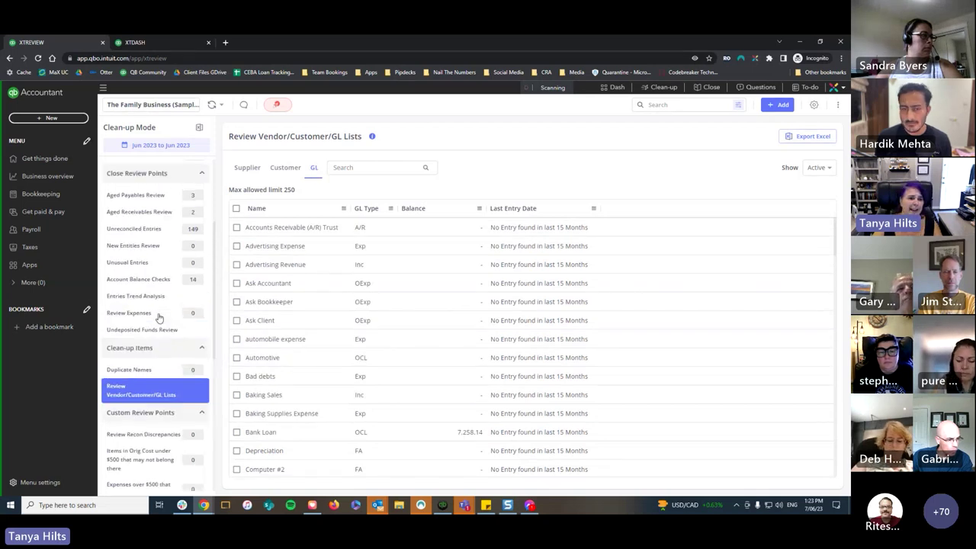
click(157, 261)
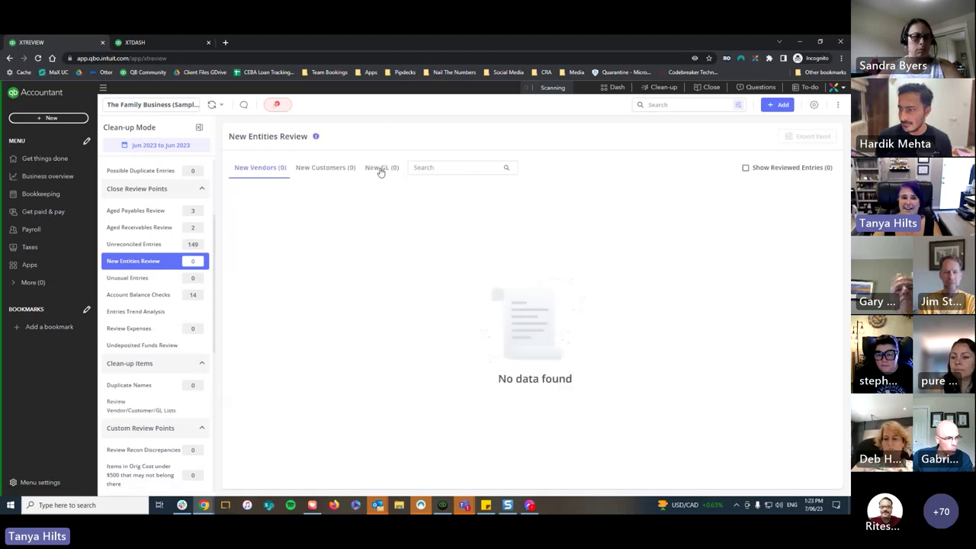
click(384, 171)
click(328, 171)
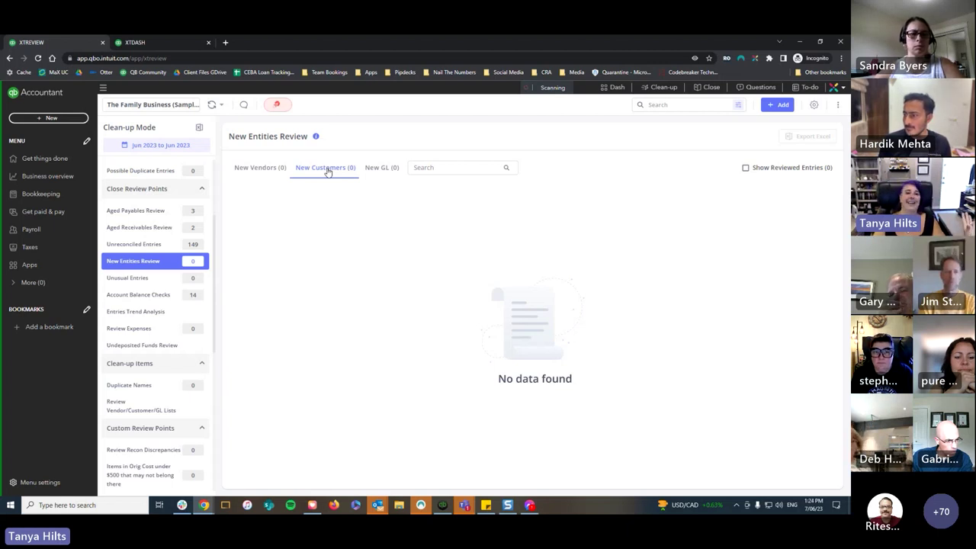
click(389, 171)
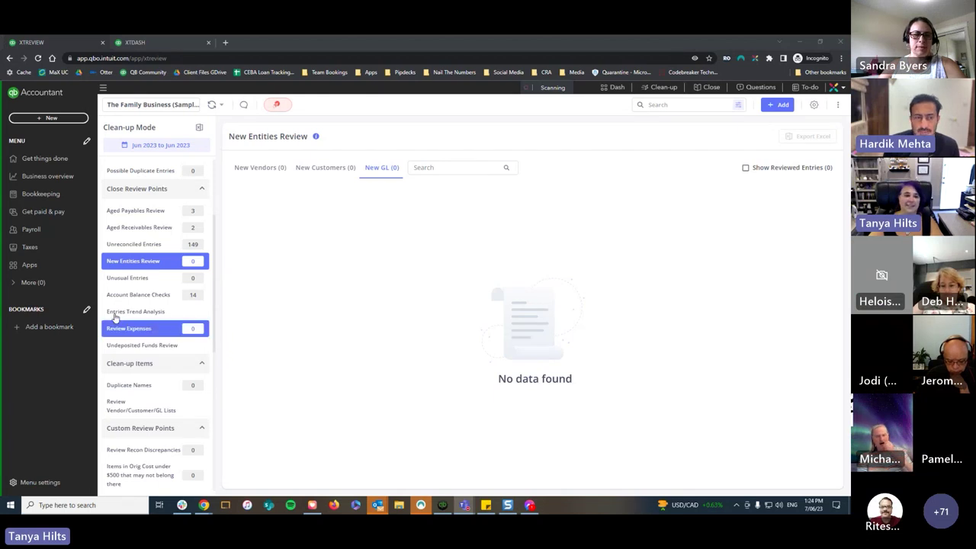
Step: Look through the clean-up mode review points, including the clean-up items and the custom review points
scroll(149, 313, down, 4)
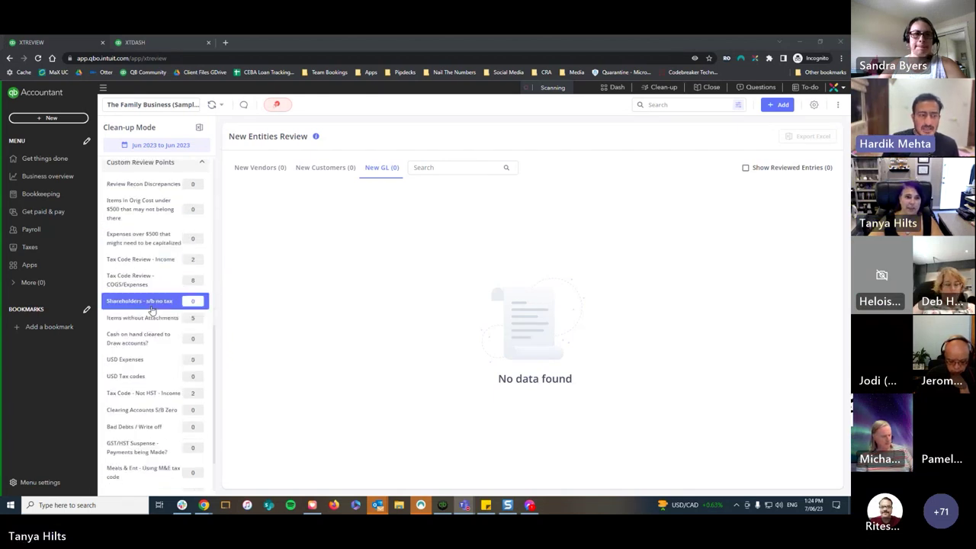
scroll(174, 370, down, 1)
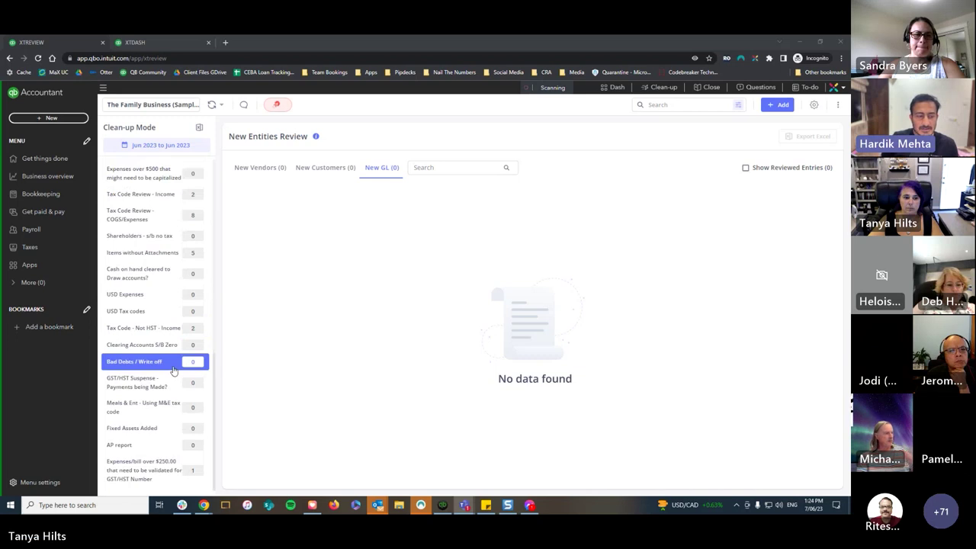
scroll(168, 343, up, 5)
scroll(164, 318, down, 4)
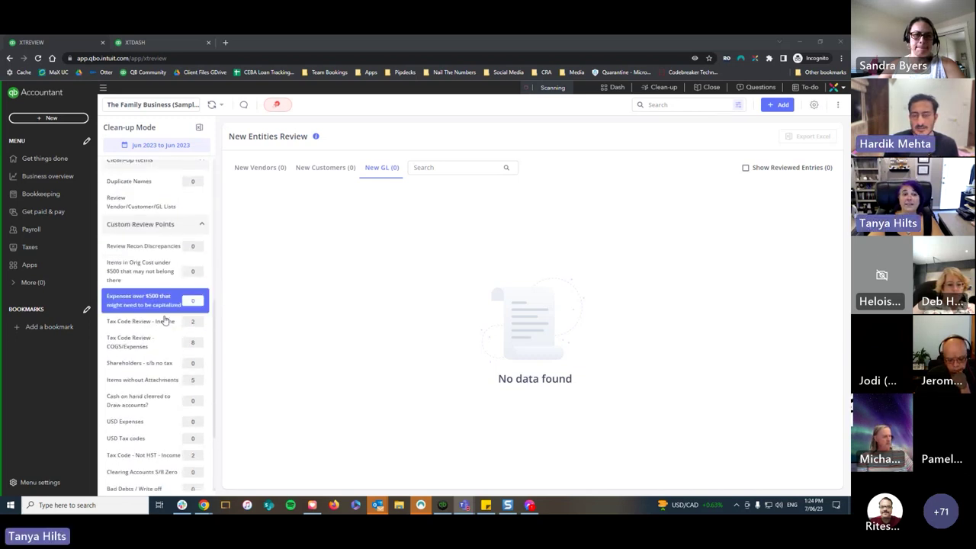
scroll(163, 319, up, 1)
scroll(134, 415, down, 1)
scroll(132, 415, down, 1)
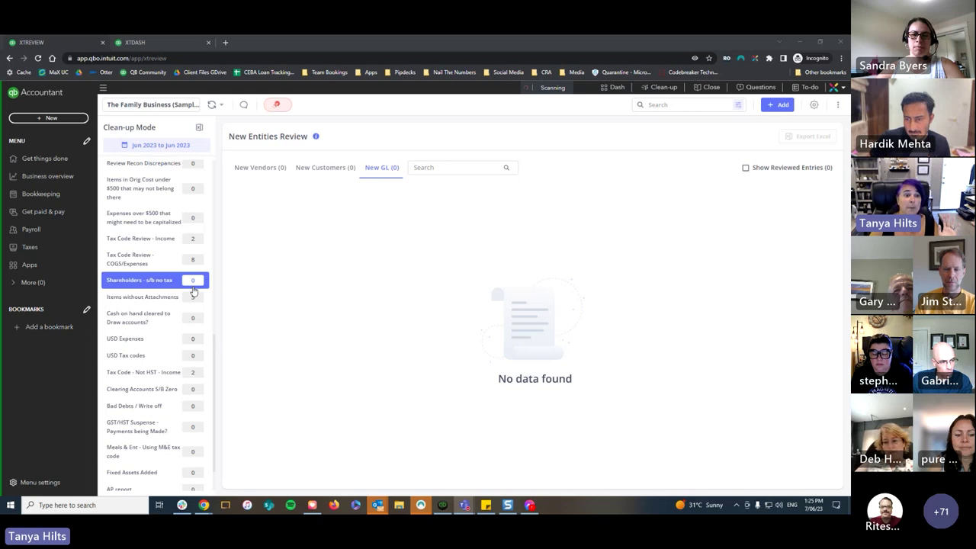
scroll(191, 290, up, 2)
scroll(170, 239, up, 4)
scroll(170, 239, down, 4)
scroll(169, 239, up, 5)
scroll(209, 348, down, 5)
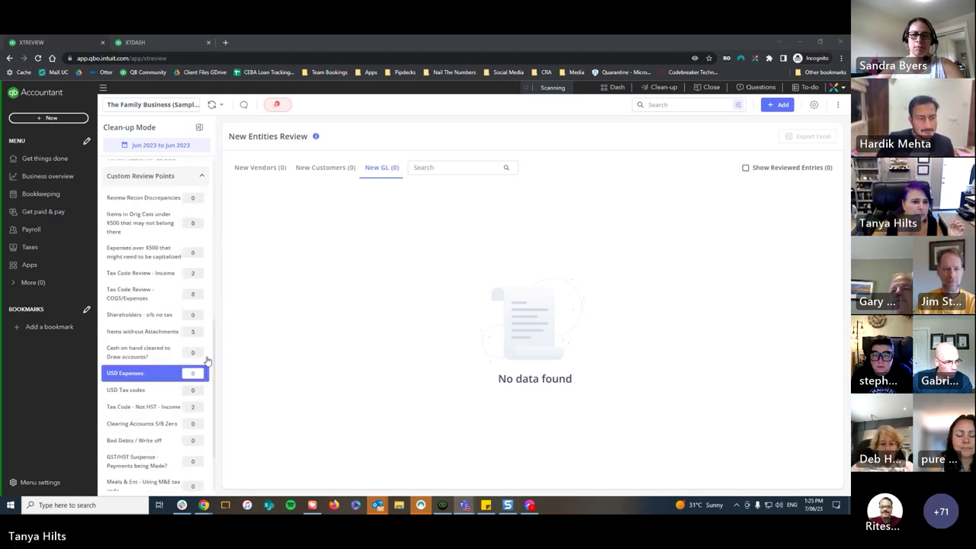
scroll(200, 346, up, 8)
scroll(195, 347, down, 8)
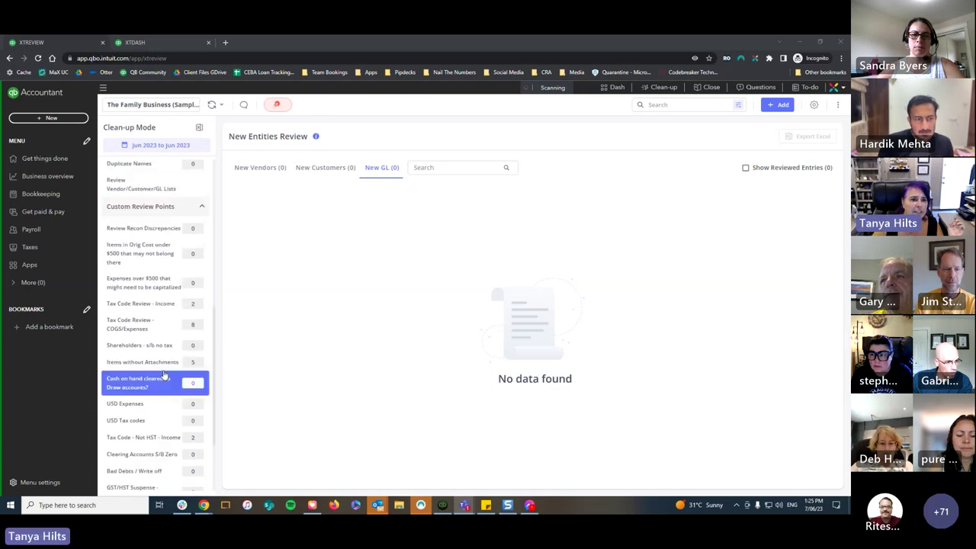
scroll(169, 320, up, 1)
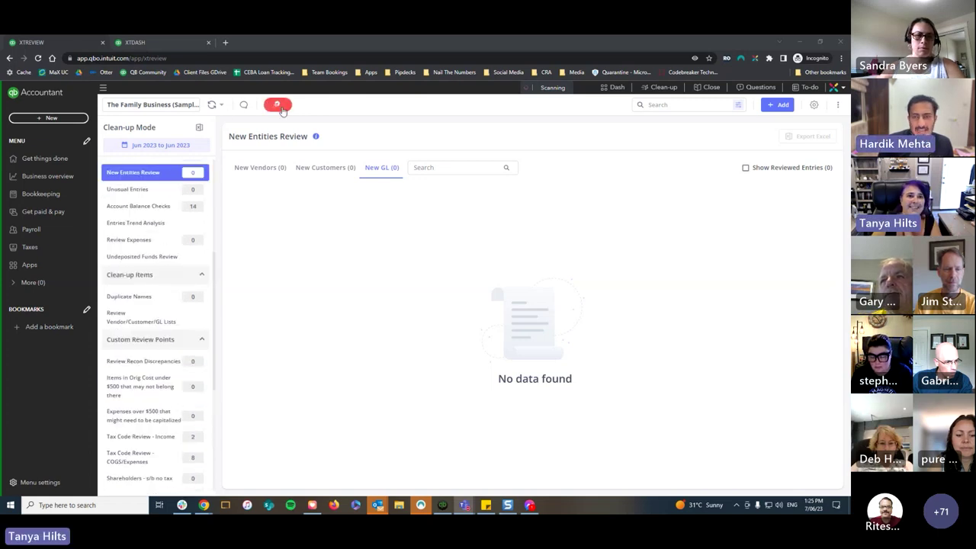
Step: Start a new review point and set its first search criterion to Attachment: No
click(775, 106)
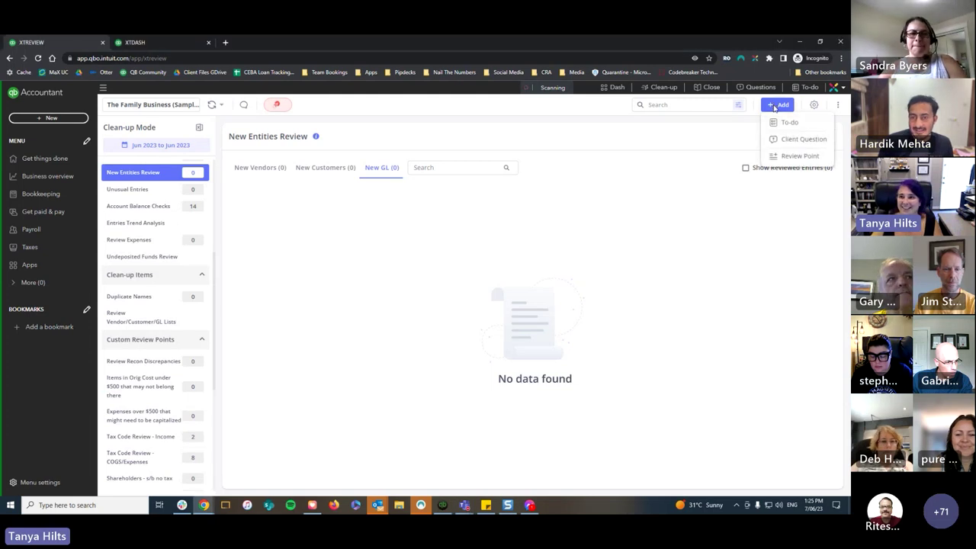
click(799, 156)
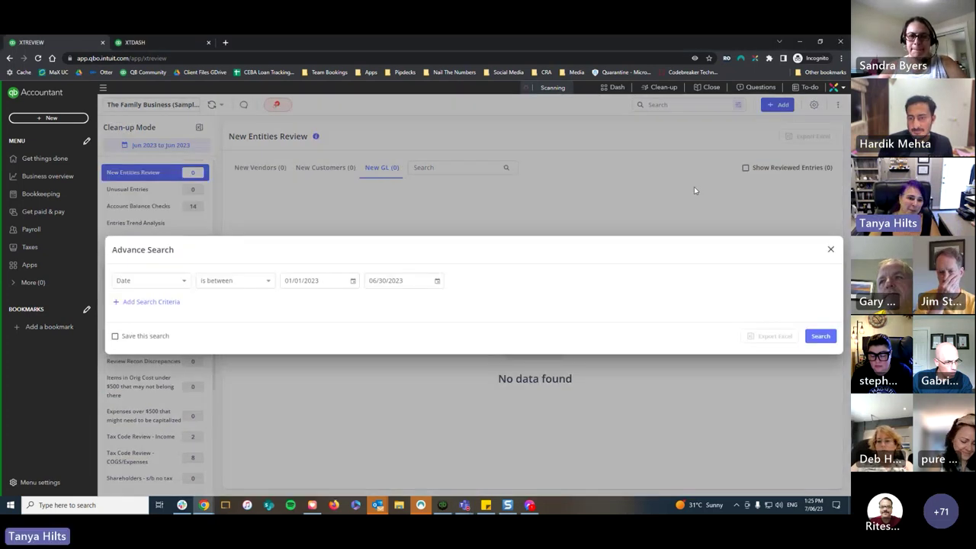
click(184, 282)
scroll(160, 384, down, 3)
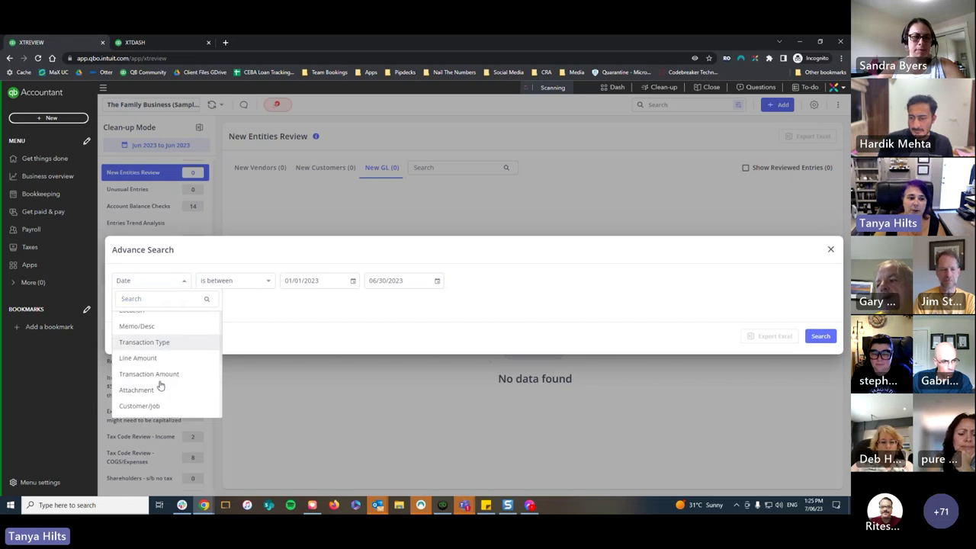
scroll(164, 371, down, 2)
click(157, 347)
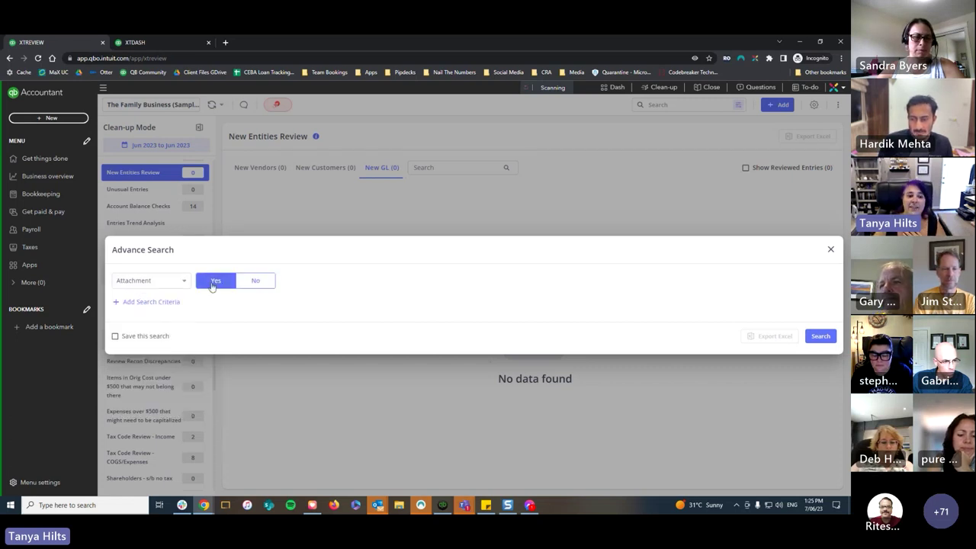
click(255, 281)
Step: Add a second search criterion based on Tax Code
click(153, 303)
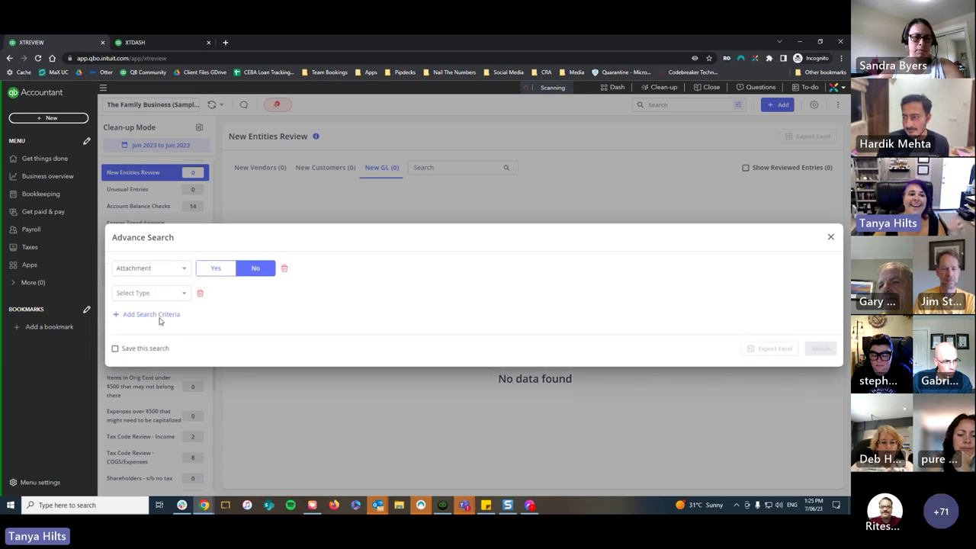
click(149, 293)
scroll(150, 403, down, 3)
scroll(151, 402, down, 3)
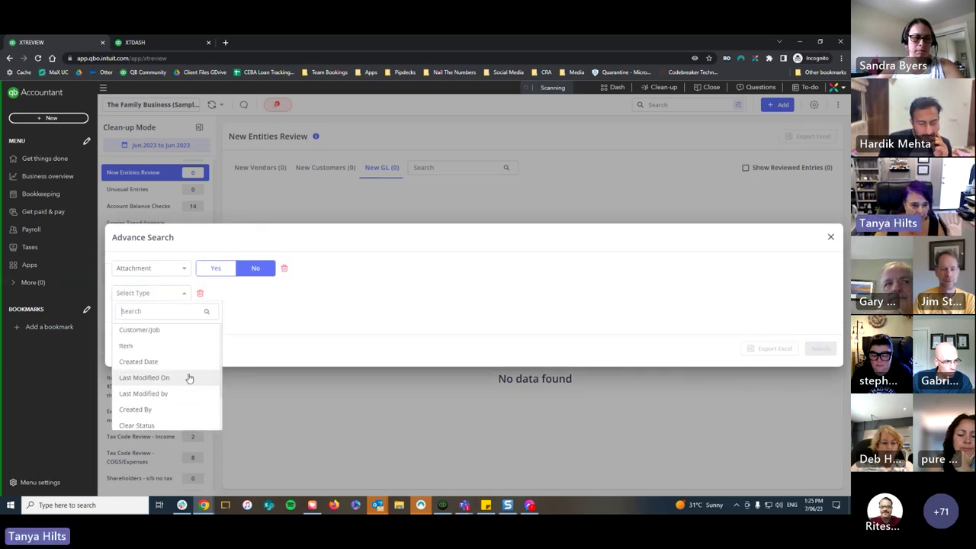
scroll(183, 385, down, 3)
scroll(149, 374, down, 2)
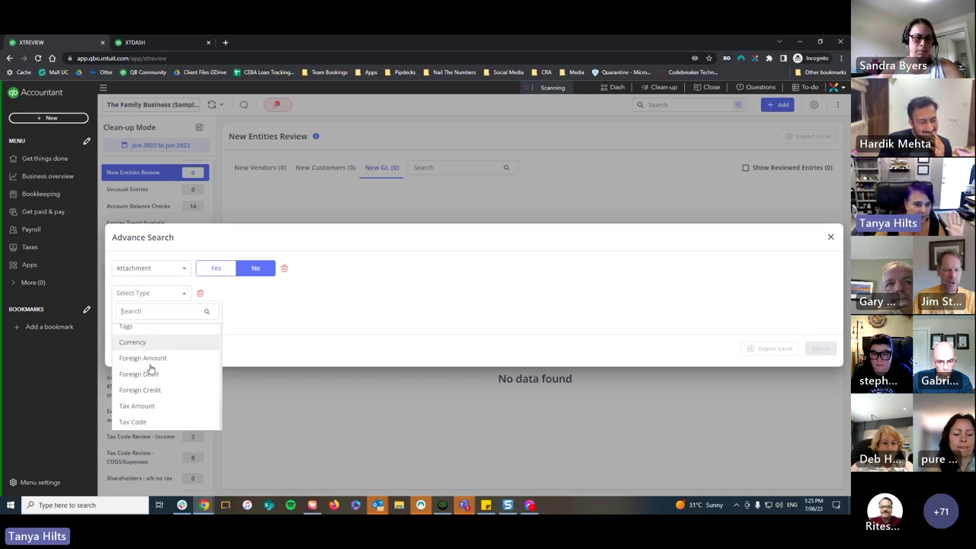
click(159, 424)
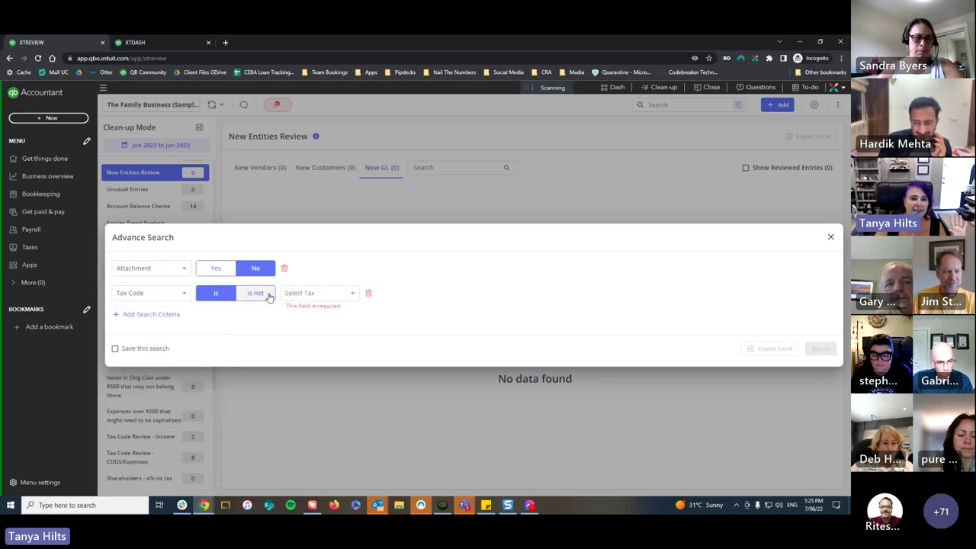
Step: Set the Tax Code criterion to match Exempt and Out of Scope
click(321, 296)
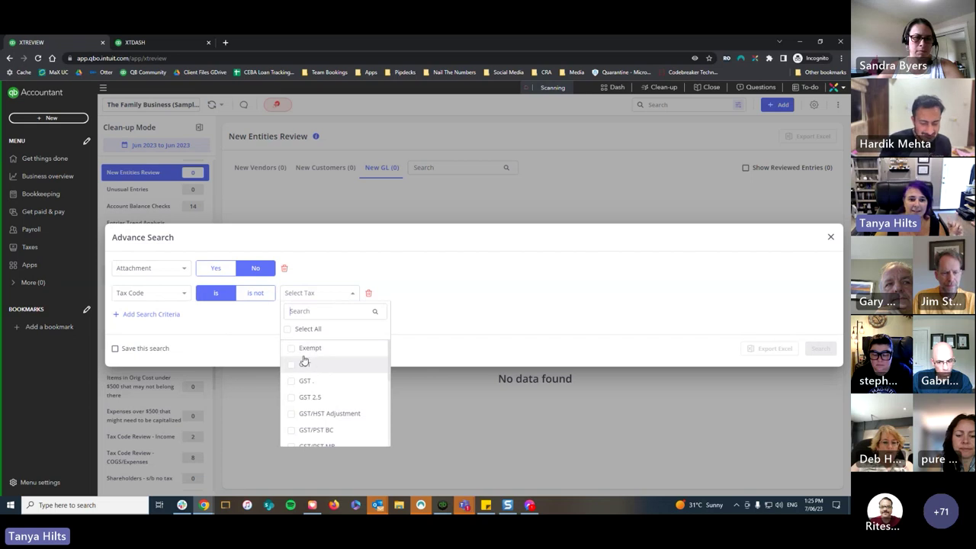
scroll(323, 363, down, 2)
scroll(324, 359, up, 2)
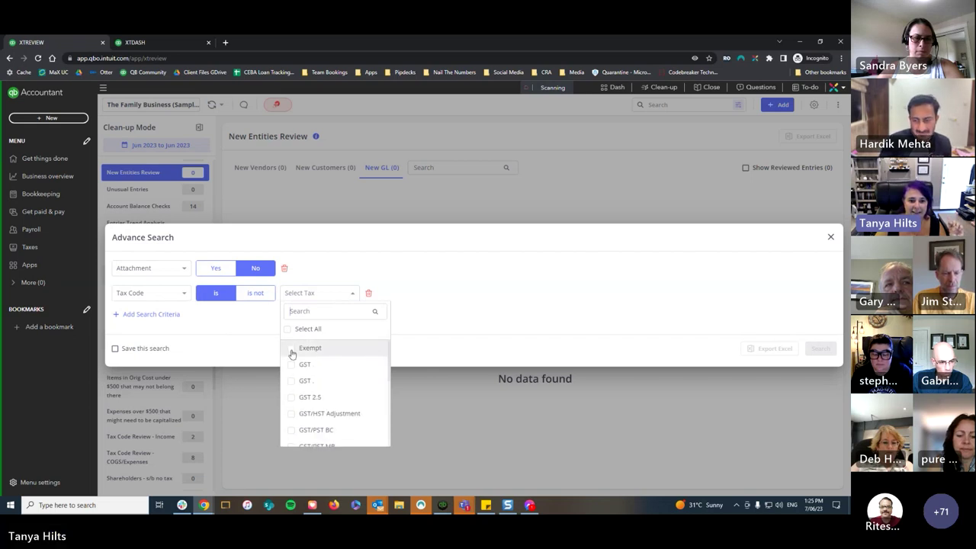
click(294, 350)
scroll(336, 381, down, 3)
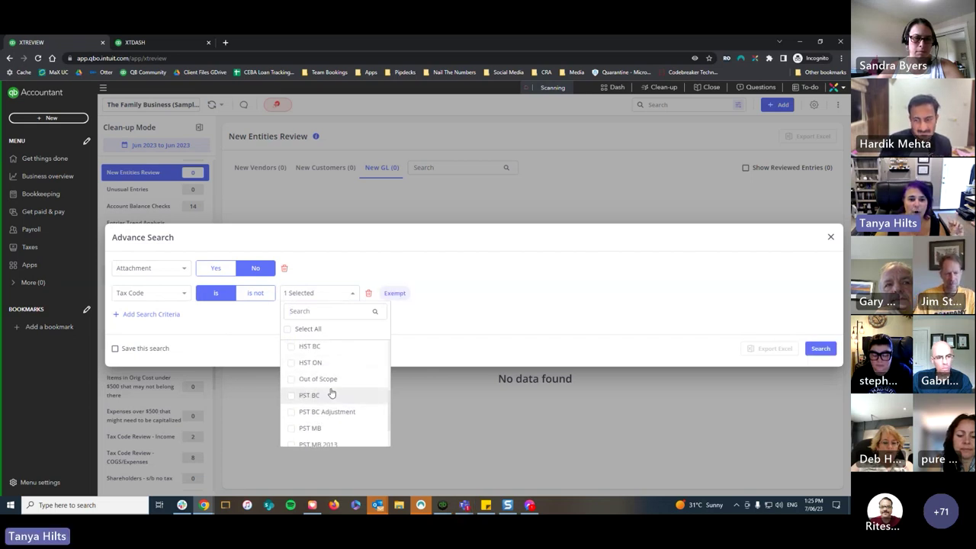
click(290, 379)
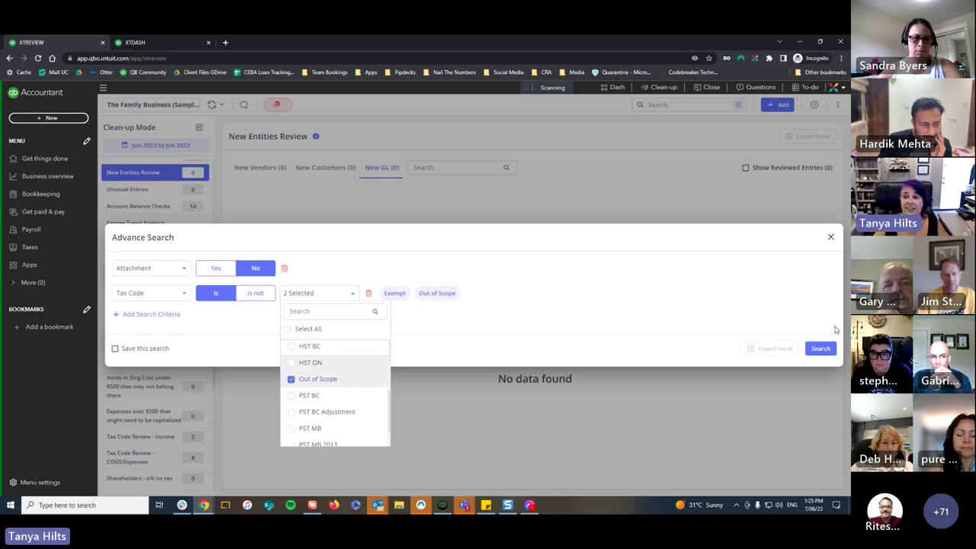
click(828, 349)
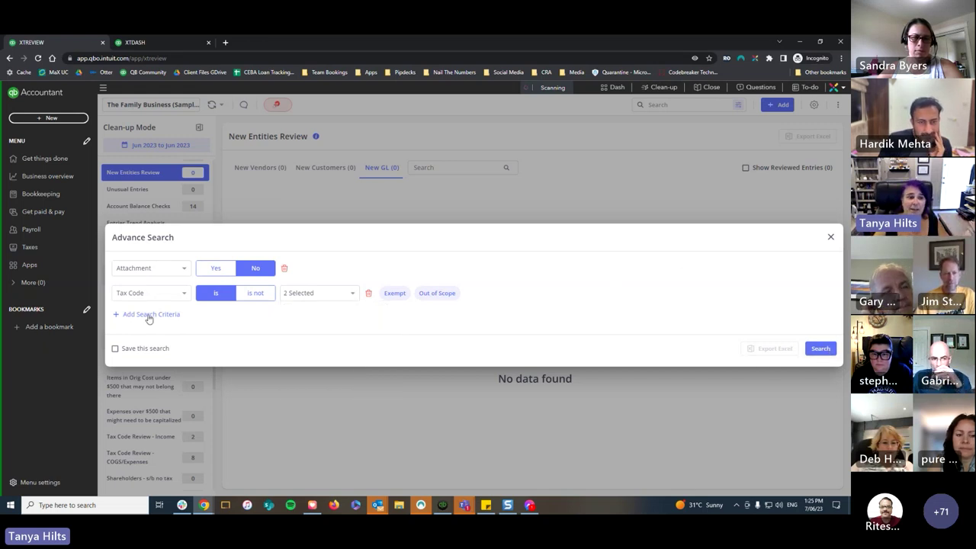
Step: Turn on saving for this search and add a third search criterion based on Line Amount
click(116, 348)
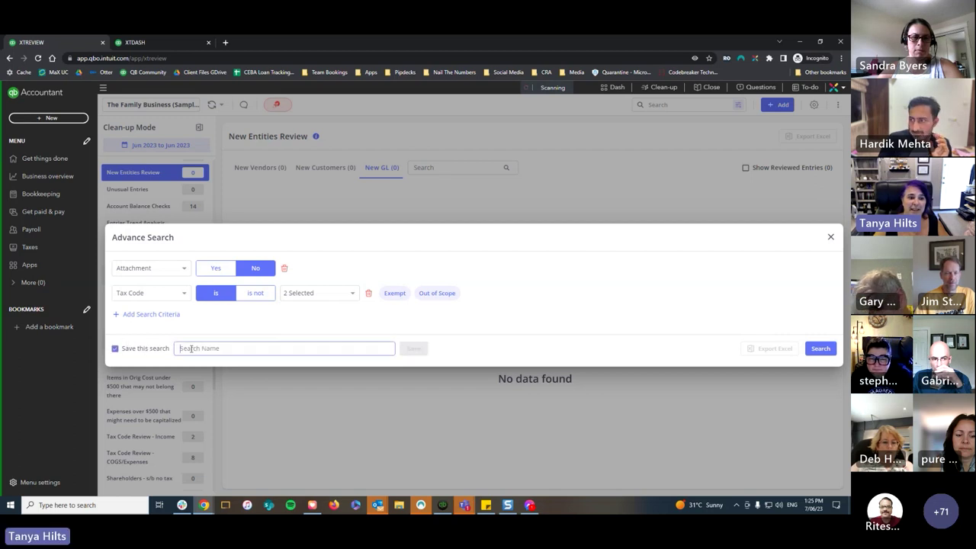
click(161, 314)
click(183, 306)
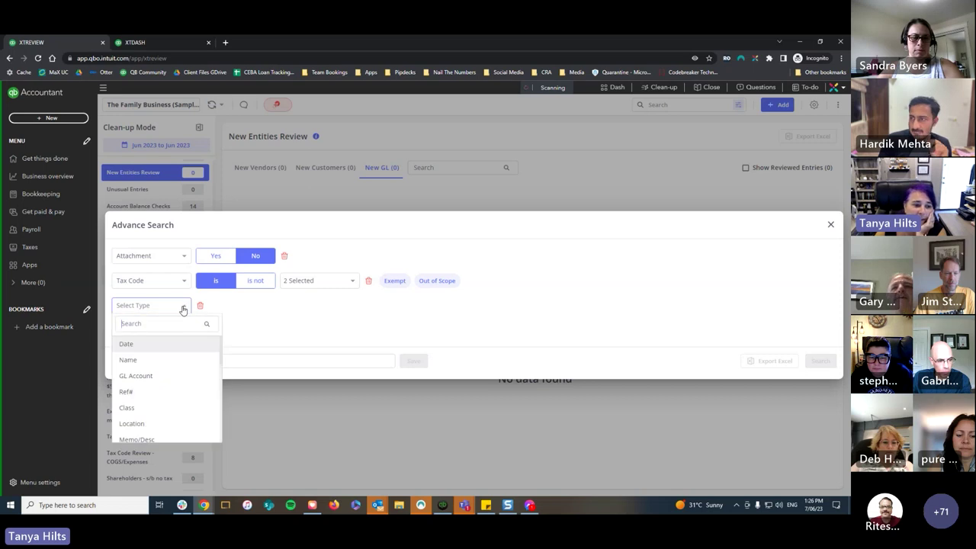
scroll(165, 375, down, 3)
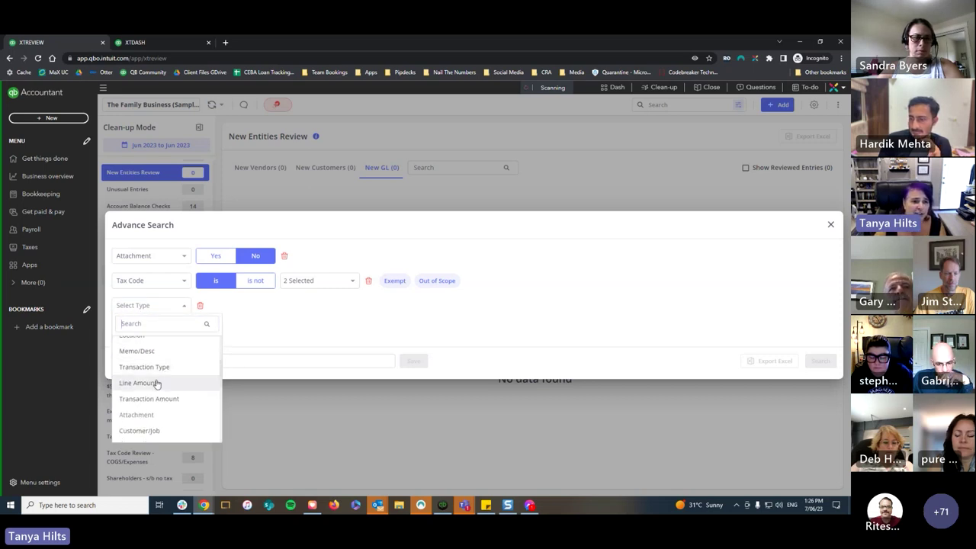
click(164, 400)
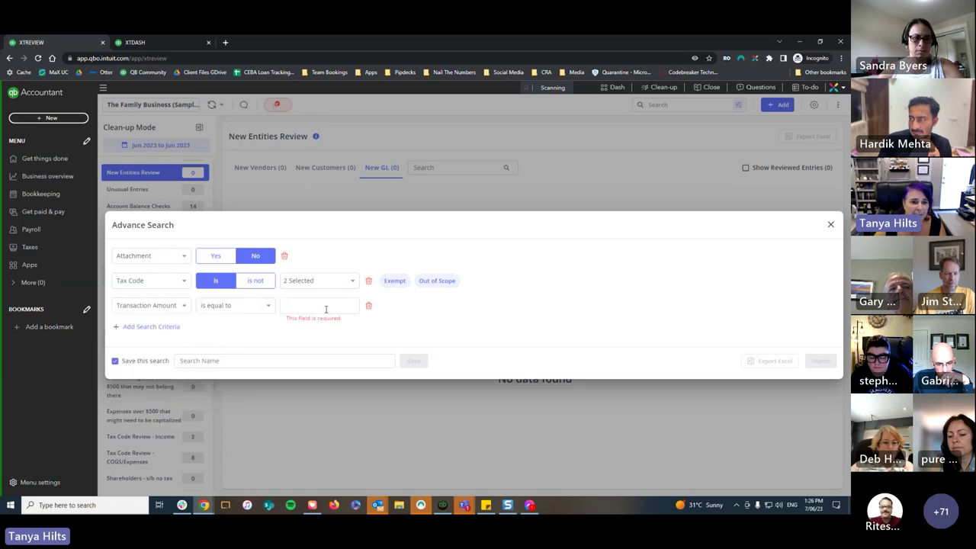
click(184, 307)
scroll(156, 383, down, 3)
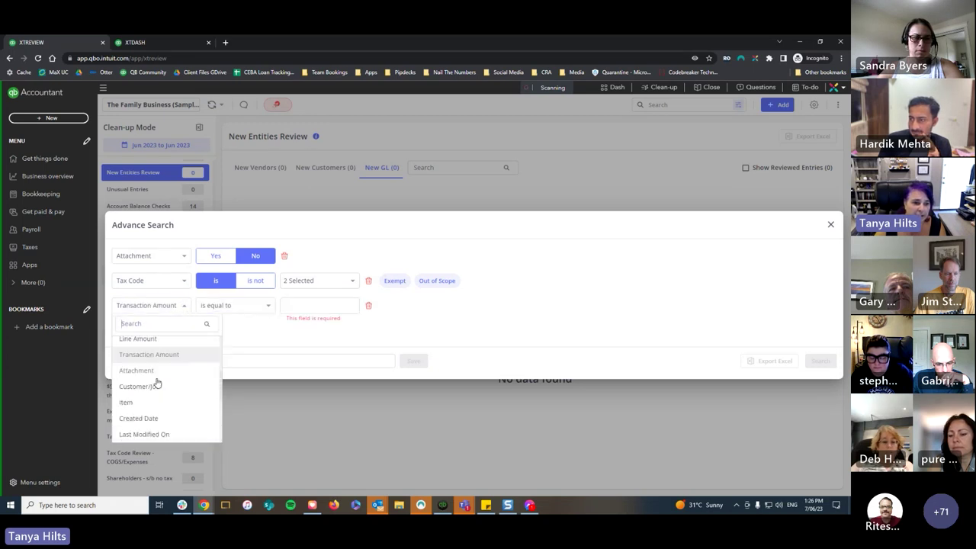
click(186, 379)
Step: Set the Line Amount criterion to is more than 100
click(261, 308)
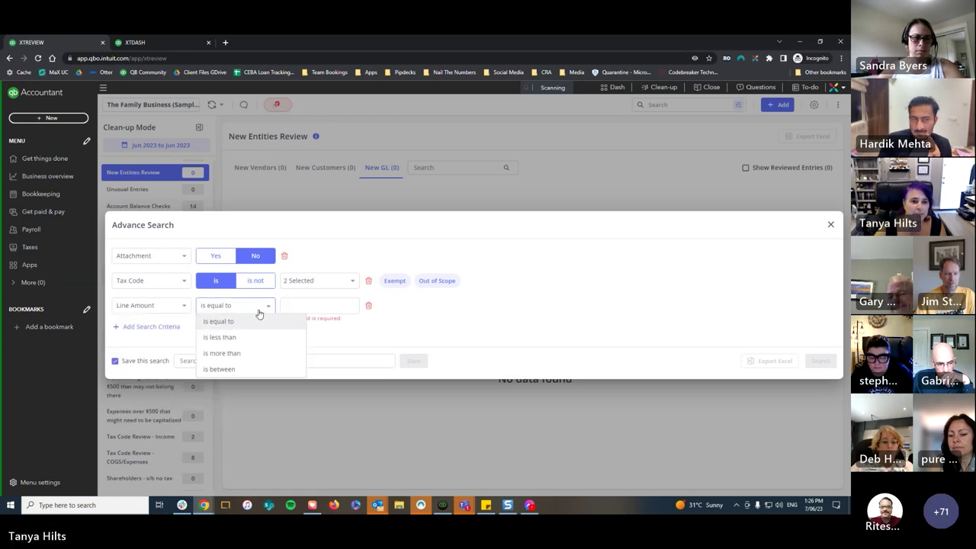
click(229, 354)
text(100)
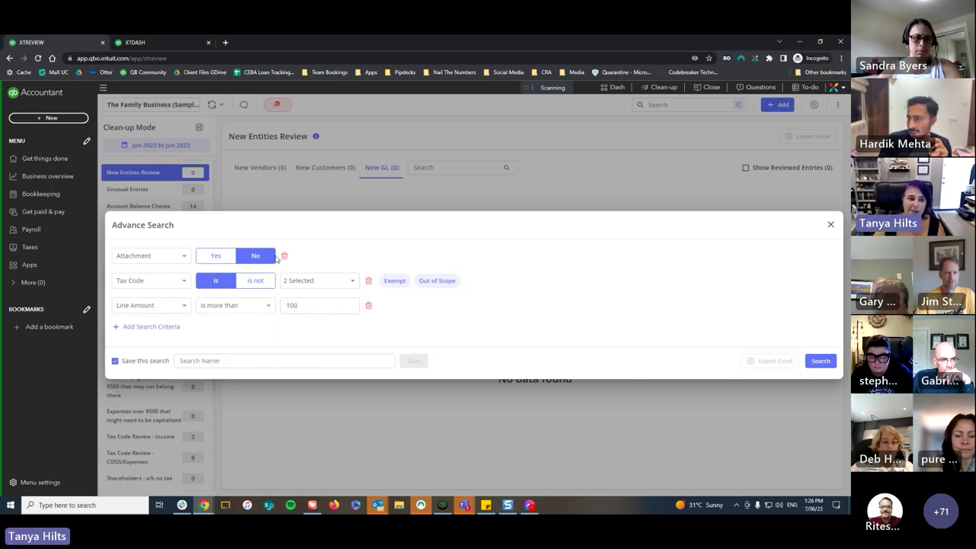
Step: Name the search "Attachments missing" and save it as a custom review point
key(Tab)
key(Tab)
key(Tab)
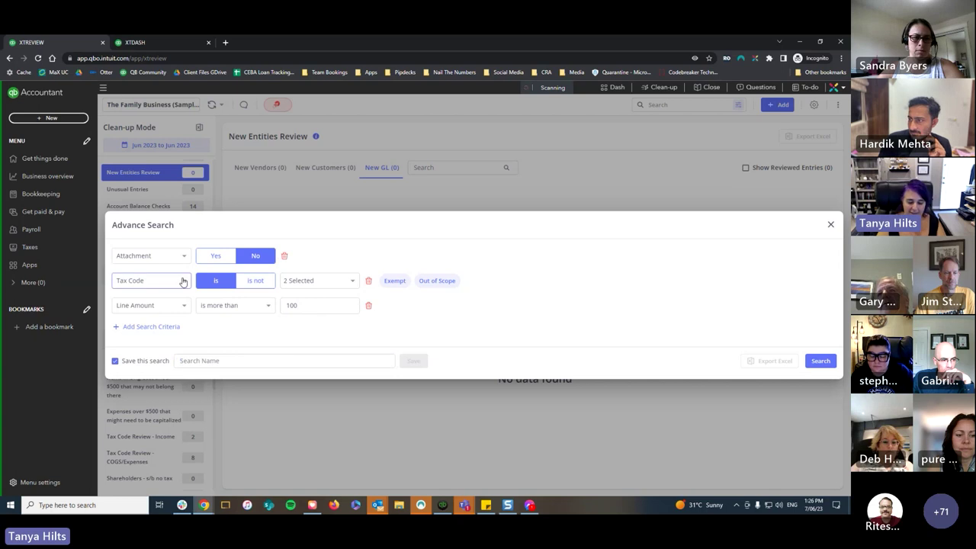
text(Attachments)
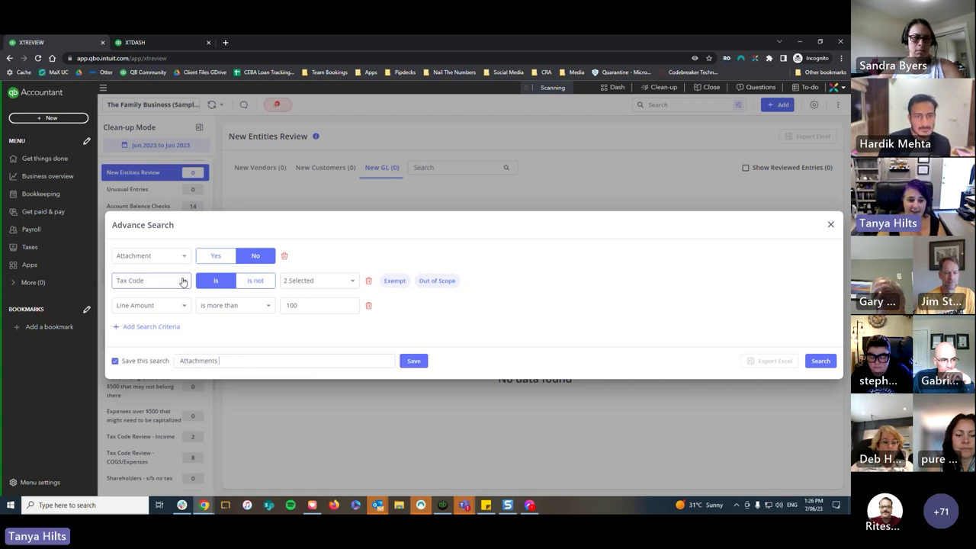
text( missing)
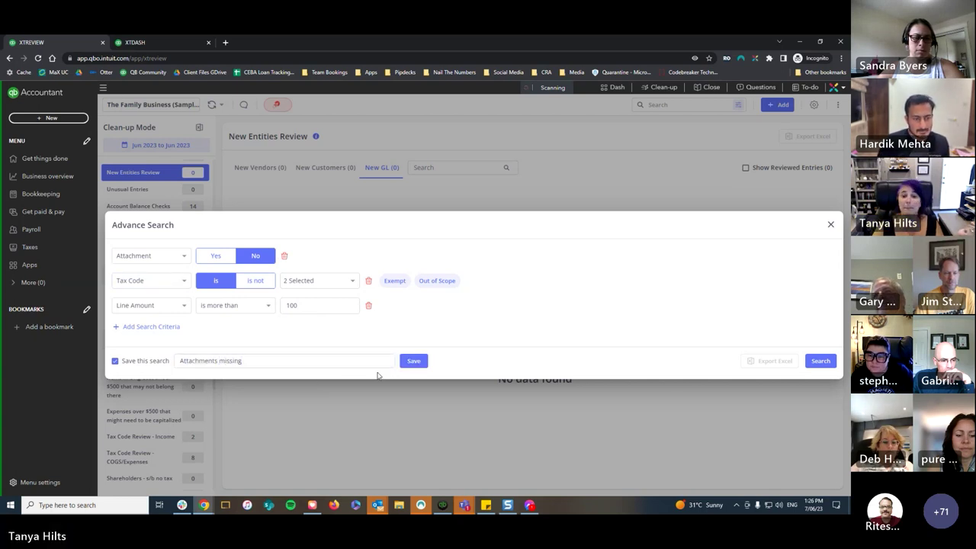
click(413, 361)
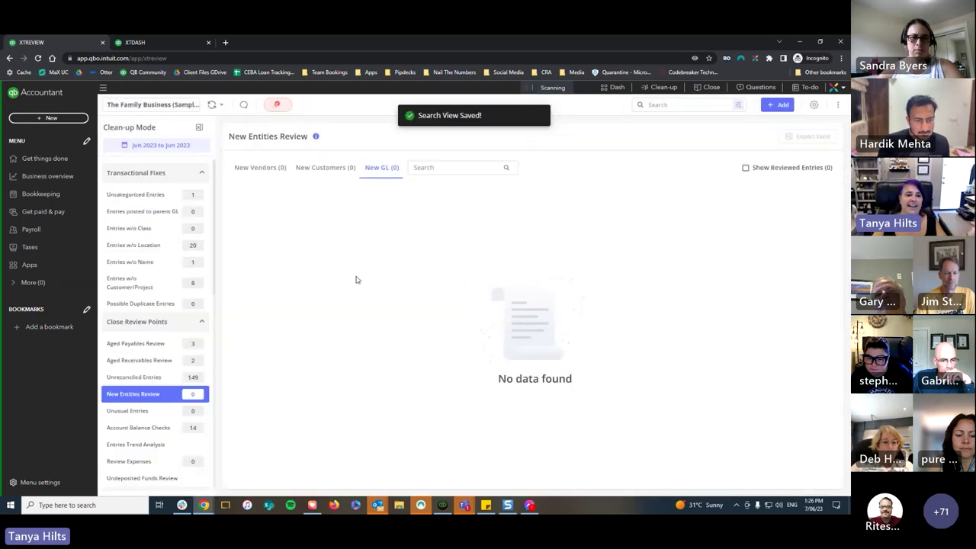
Step: Look through the custom review points to find the newly saved Attachments missing entry
scroll(152, 366, down, 3)
scroll(152, 374, down, 4)
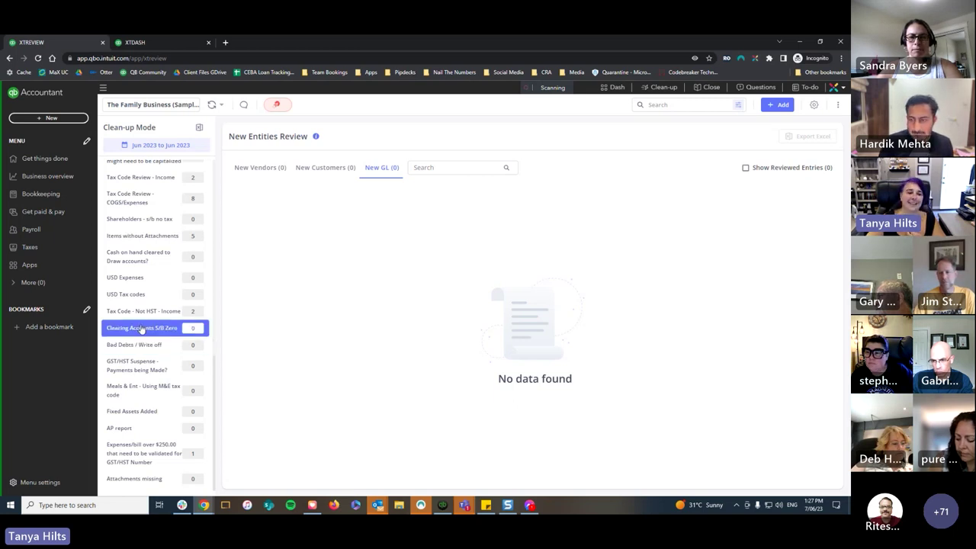
scroll(134, 336, up, 3)
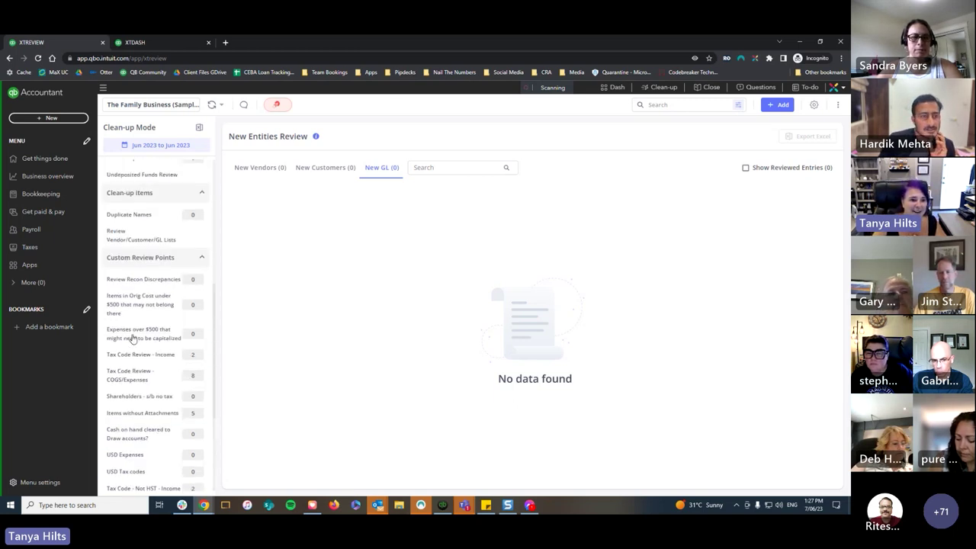
Step: Start another new review point and look through the available search criterion types
click(778, 105)
click(800, 155)
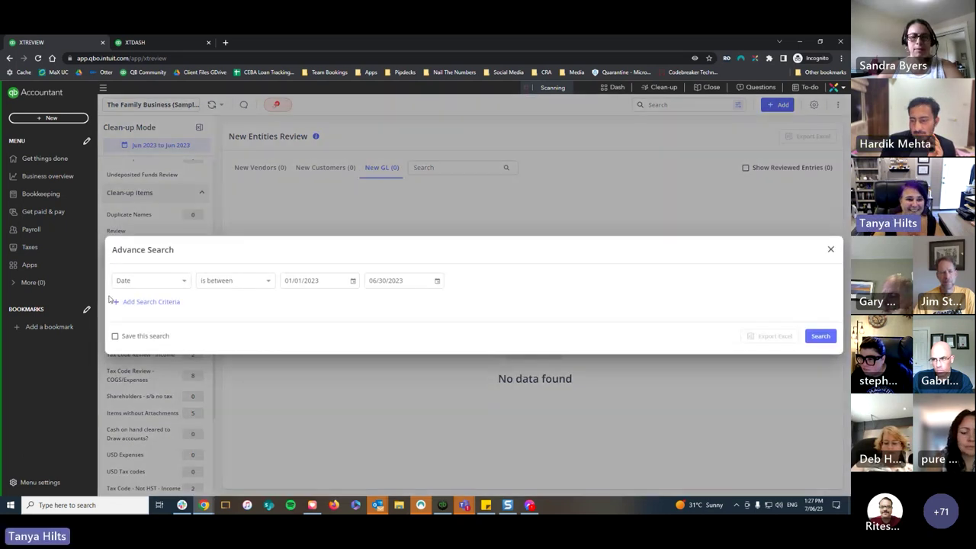
click(150, 281)
scroll(156, 354, down, 5)
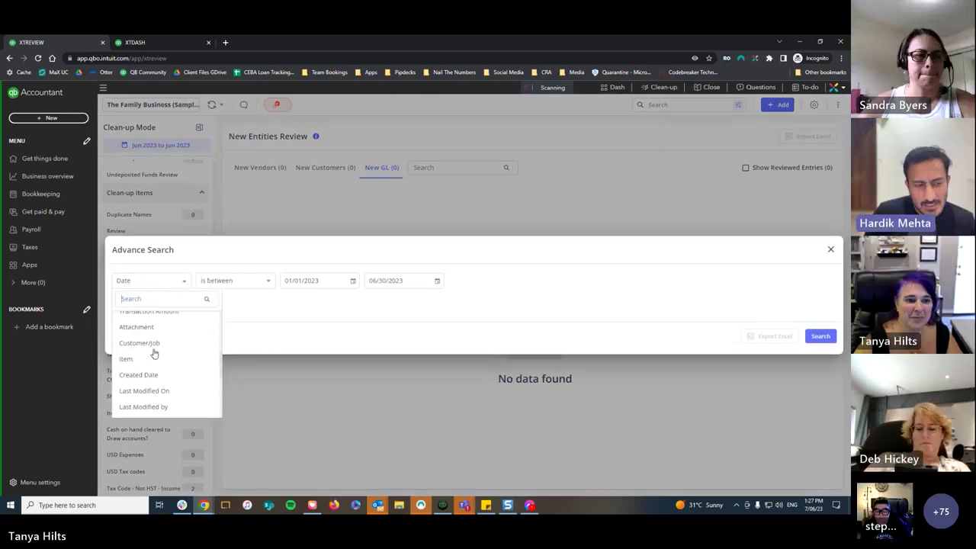
scroll(167, 356, down, 4)
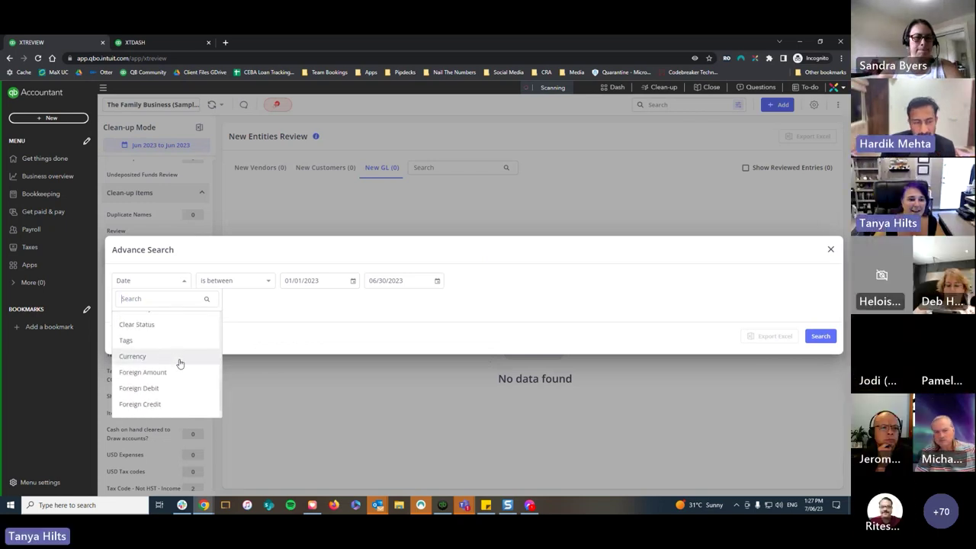
scroll(181, 366, up, 8)
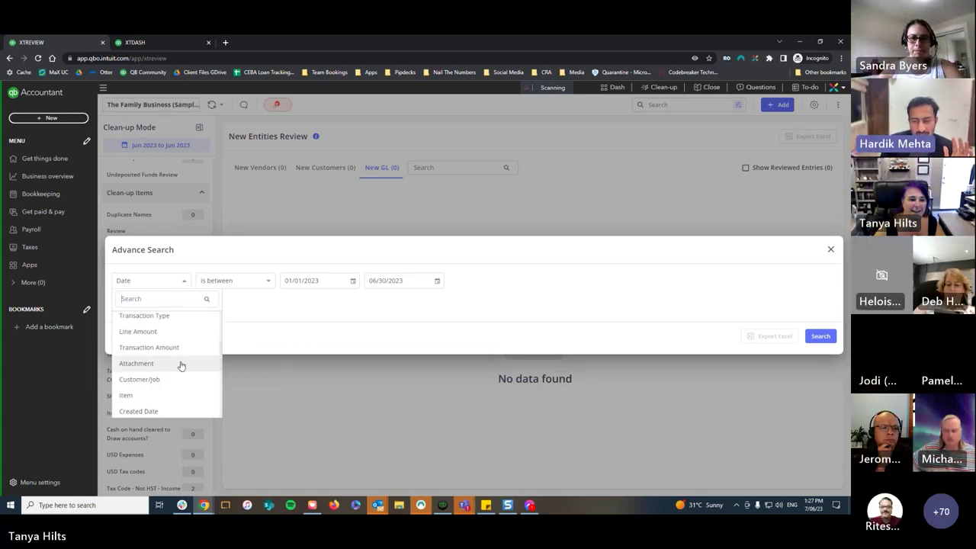
Step: Examine the item choices for an Item criterion under both is and is not, and close the search without saving
click(155, 397)
click(321, 281)
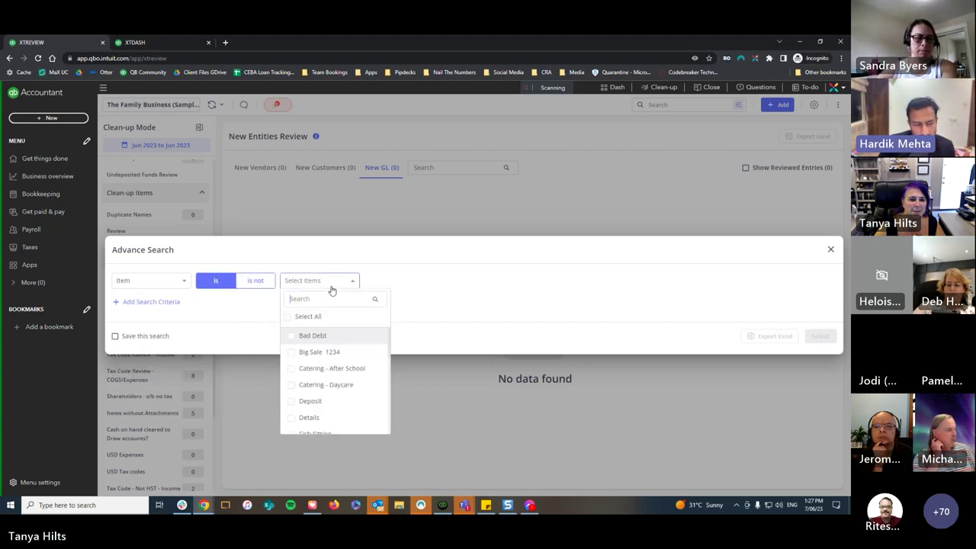
scroll(344, 366, down, 5)
scroll(345, 366, up, 5)
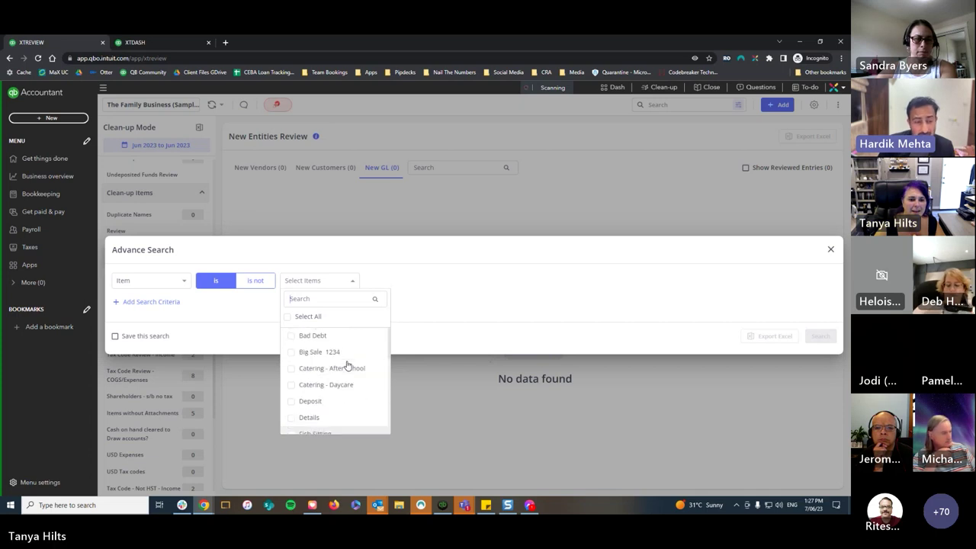
click(258, 282)
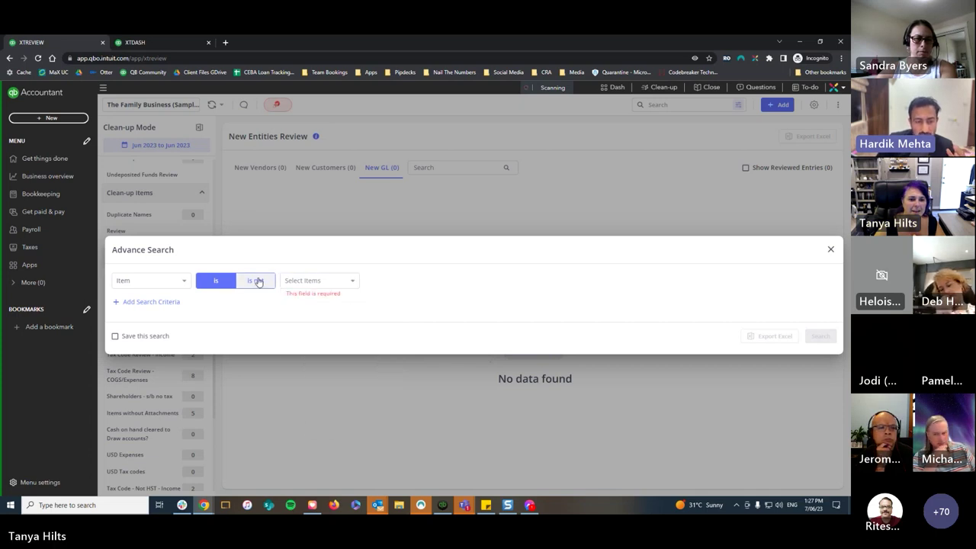
click(257, 283)
click(326, 283)
scroll(331, 343, down, 3)
scroll(332, 349, up, 5)
click(306, 306)
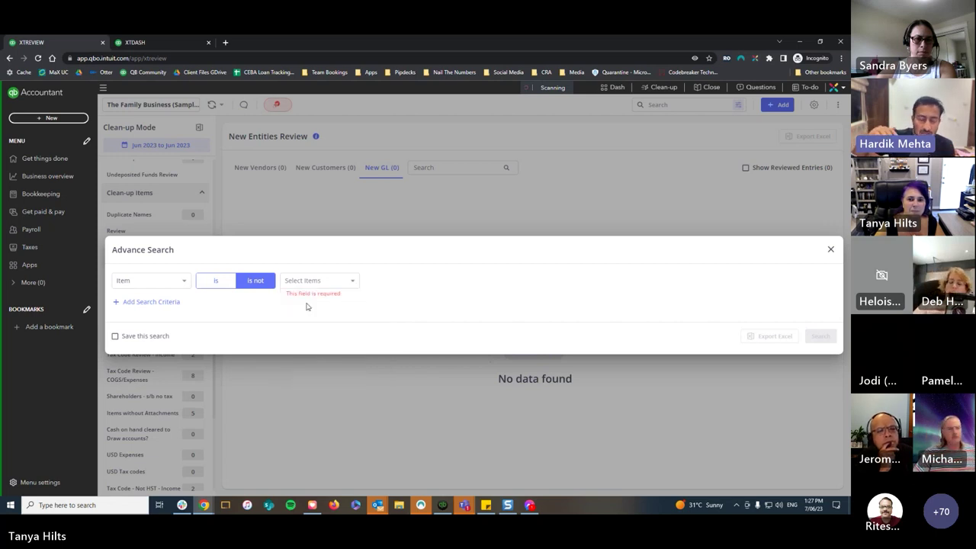
click(831, 250)
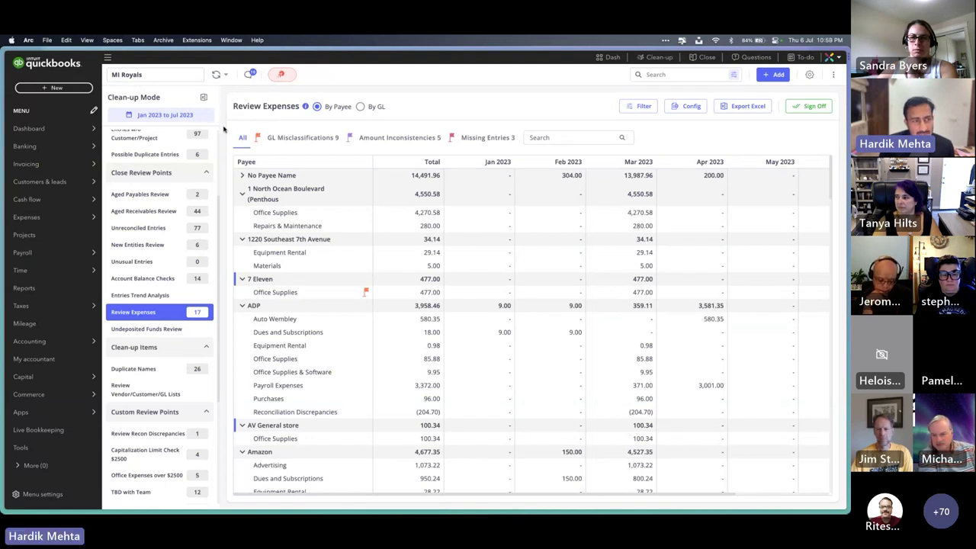
Step: Hide the QuickBooks navigation menu and examine the flagged expenses by payee in Review Expenses
click(107, 59)
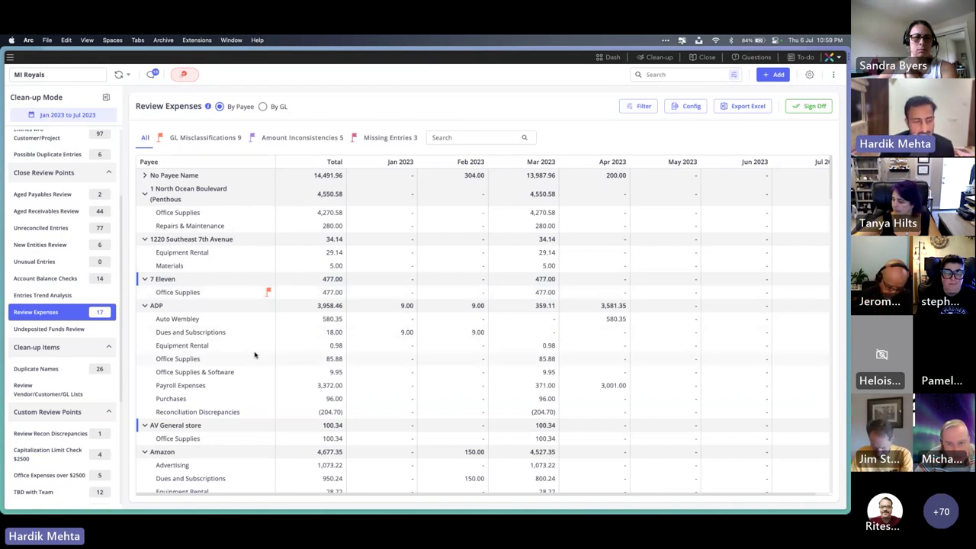
scroll(254, 354, down, 10)
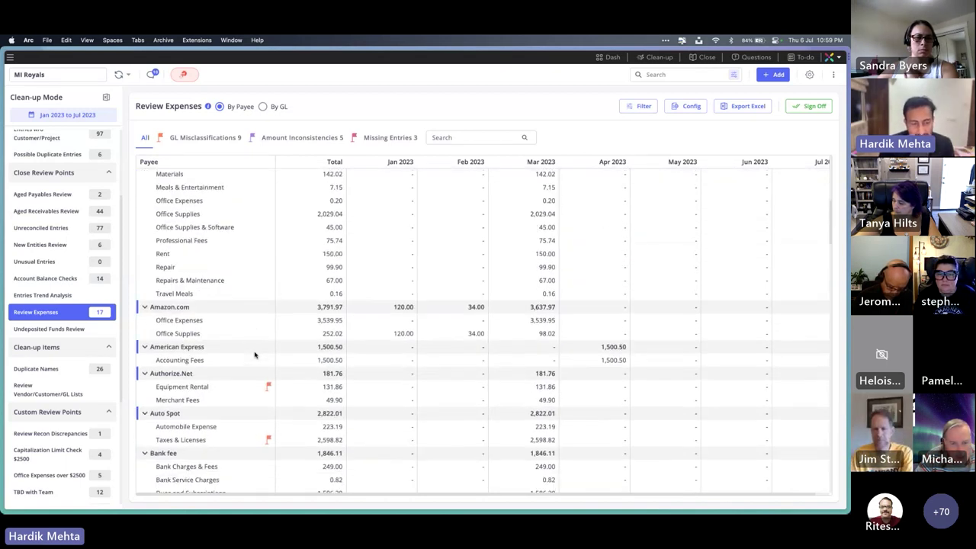
scroll(254, 355, down, 1)
scroll(255, 354, down, 6)
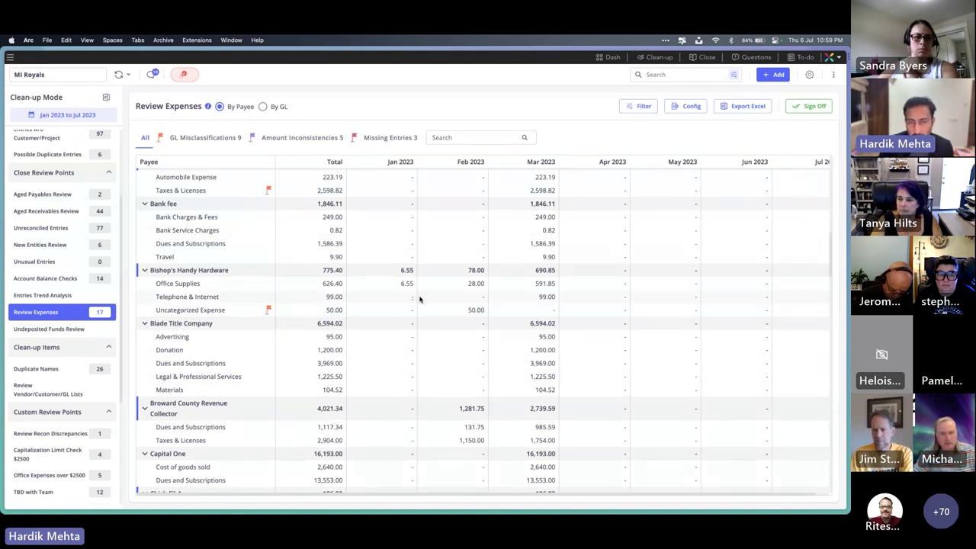
scroll(394, 273, down, 5)
scroll(394, 273, down, 7)
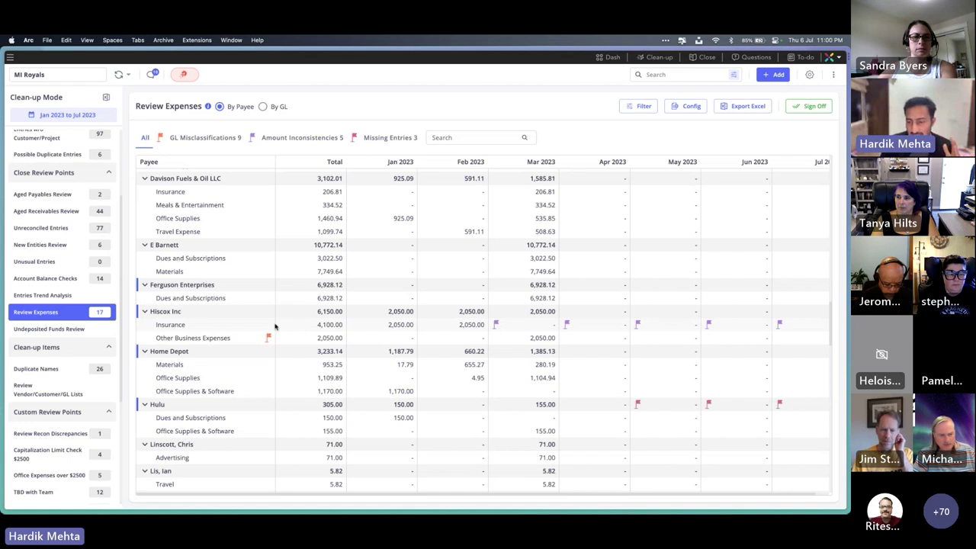
Step: View only the GL misclassifications, return to all expenses, and examine the flags around Hiscox Inc and Hulu
click(210, 138)
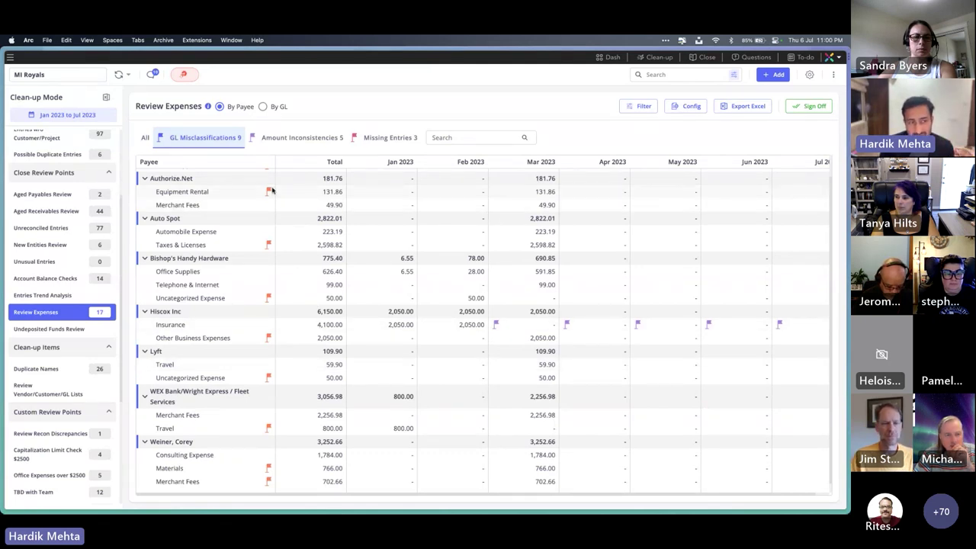
click(144, 139)
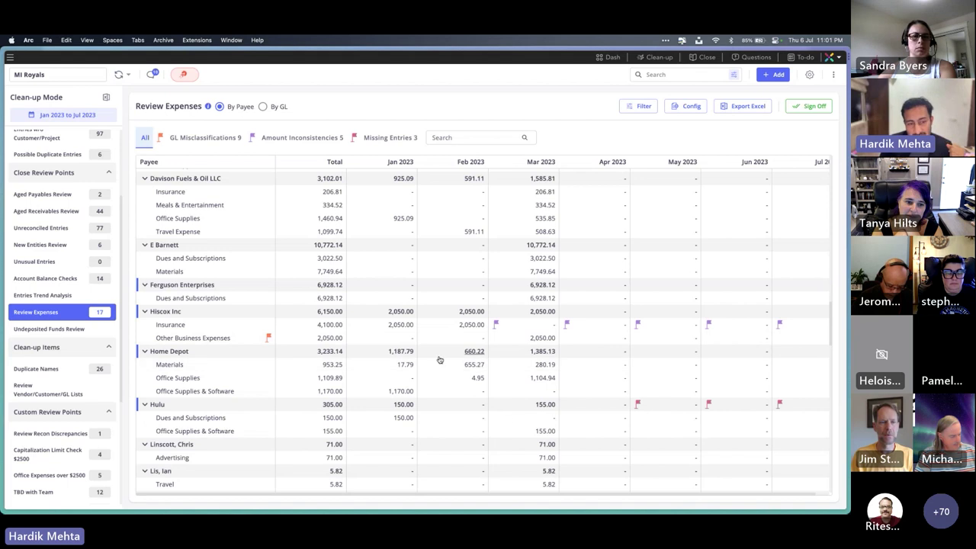
scroll(440, 359, down, 3)
scroll(439, 360, down, 4)
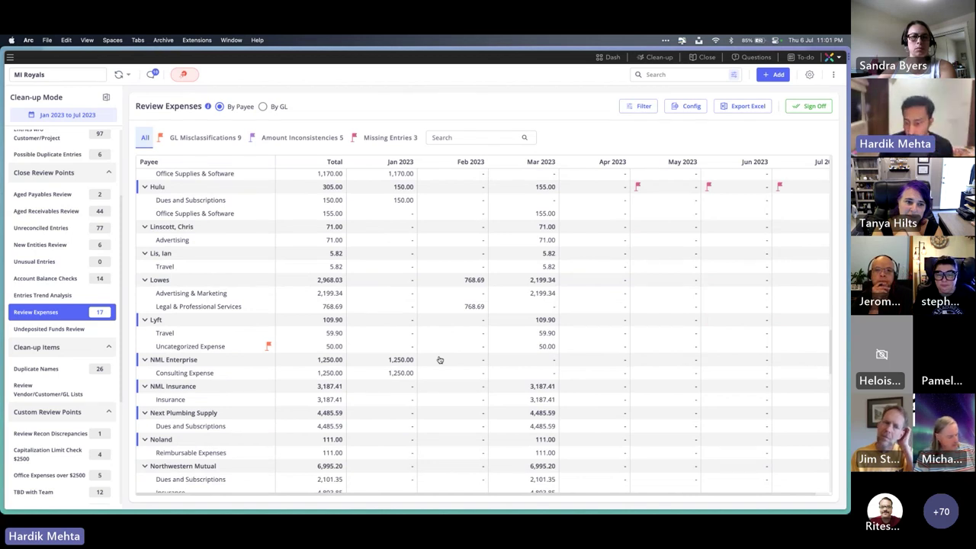
scroll(439, 359, up, 3)
scroll(439, 359, up, 1)
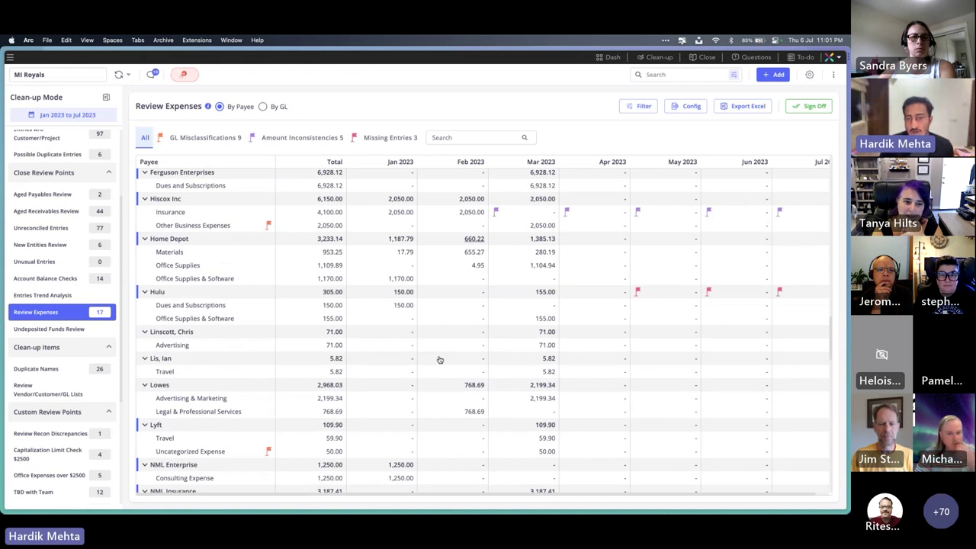
scroll(440, 359, up, 2)
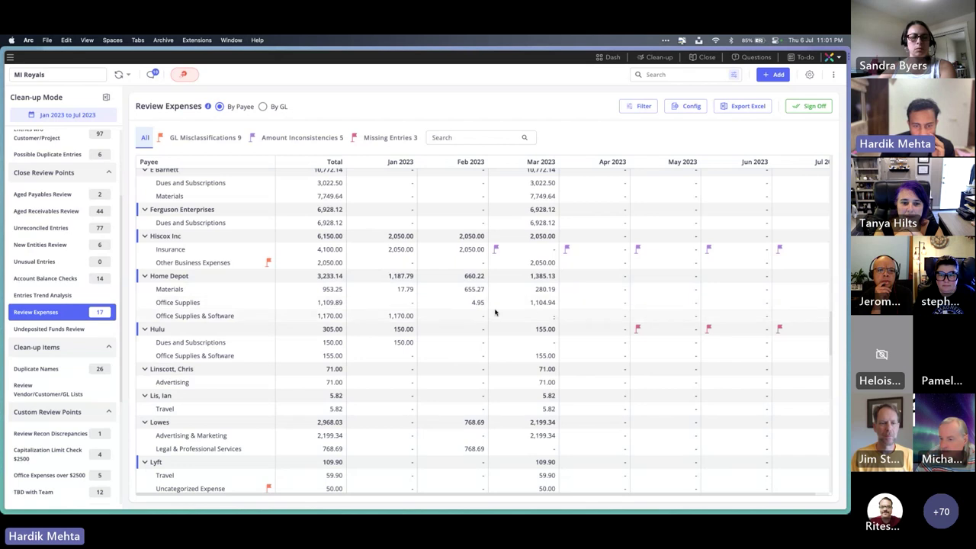
Step: Inspect Home Depot's March 2023 Office Supplies transactions and the account choices for the 03/14/2023 expense, leaving it unchanged, and restore the navigation menu
click(540, 306)
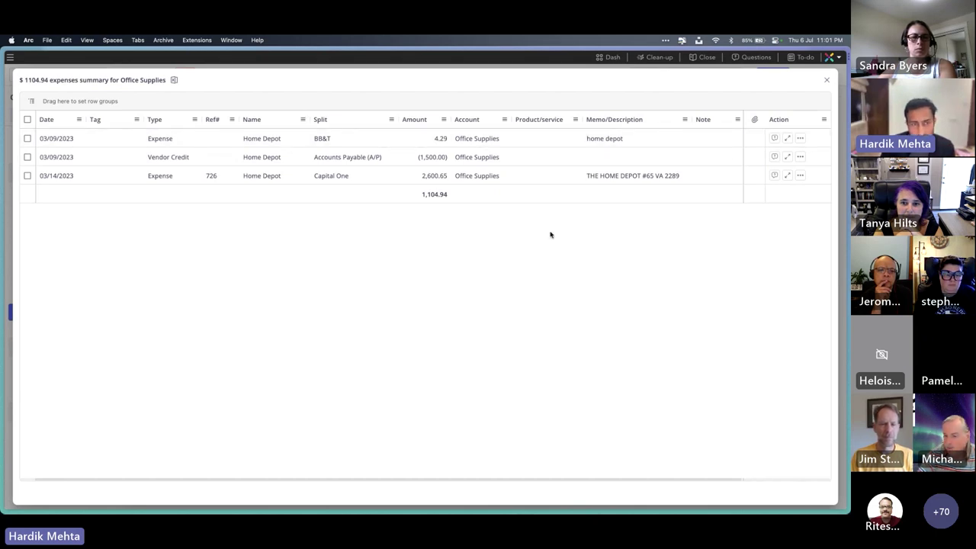
click(479, 177)
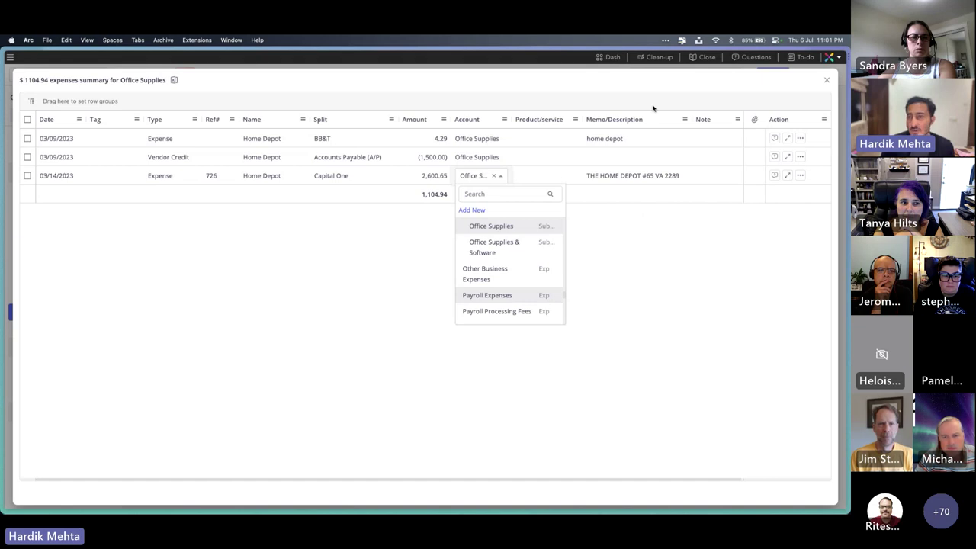
click(755, 107)
click(827, 81)
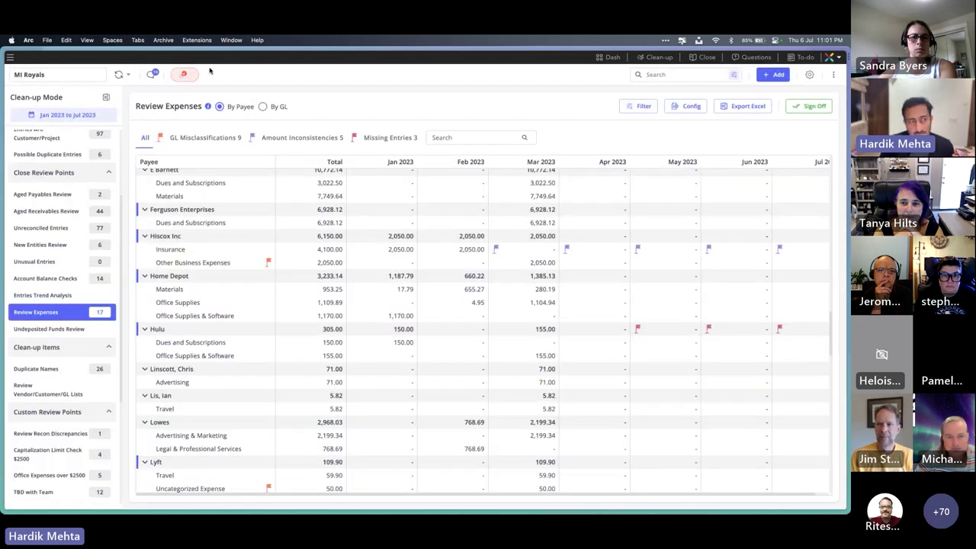
click(11, 59)
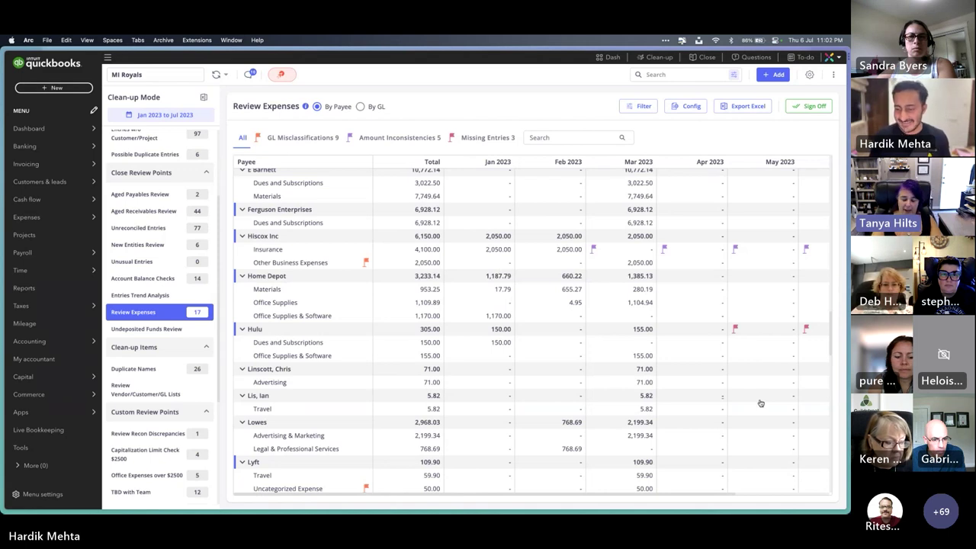
key(super+Tab)
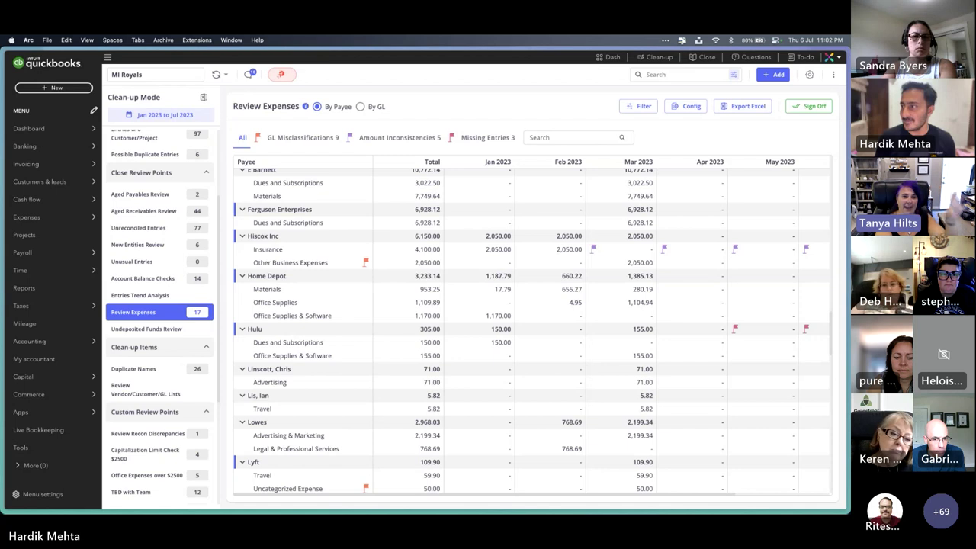
click(465, 76)
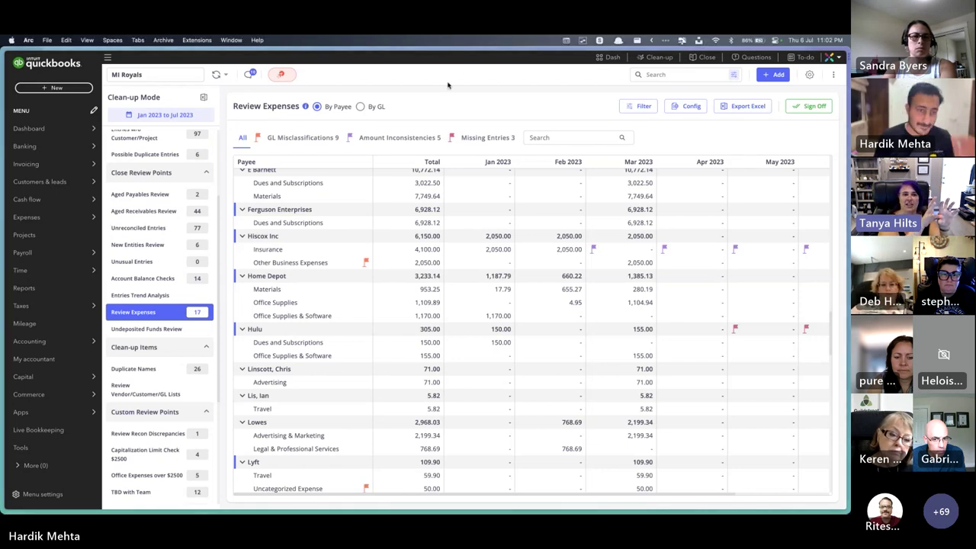
scroll(177, 277, down, 3)
scroll(177, 276, down, 2)
scroll(177, 277, up, 8)
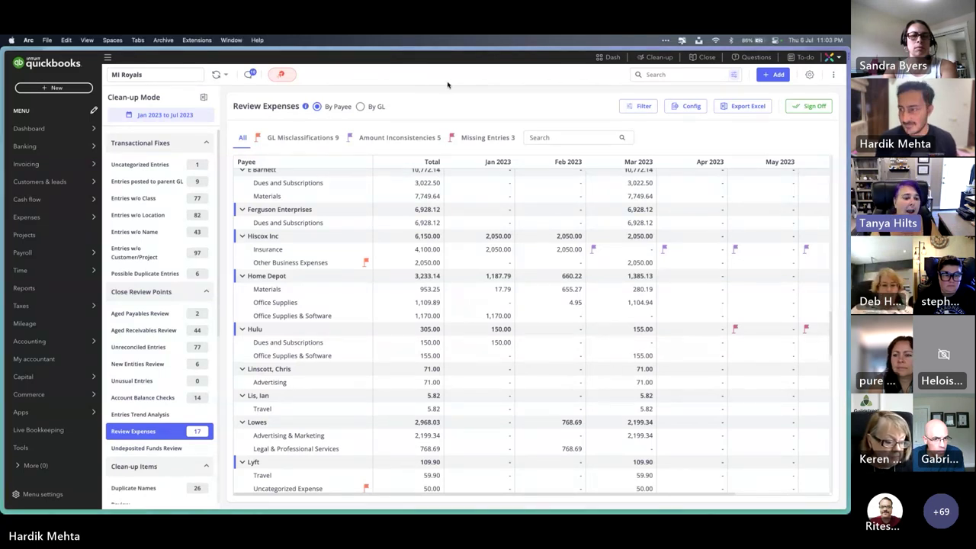
scroll(387, 299, down, 1)
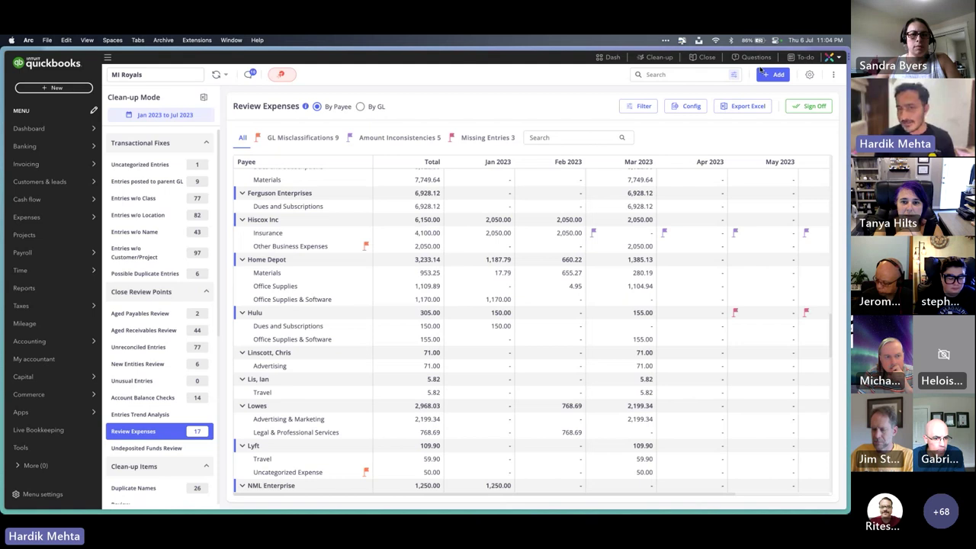
Step: Open the To-do list and hide the To-do module in the Xenett extension settings
click(808, 61)
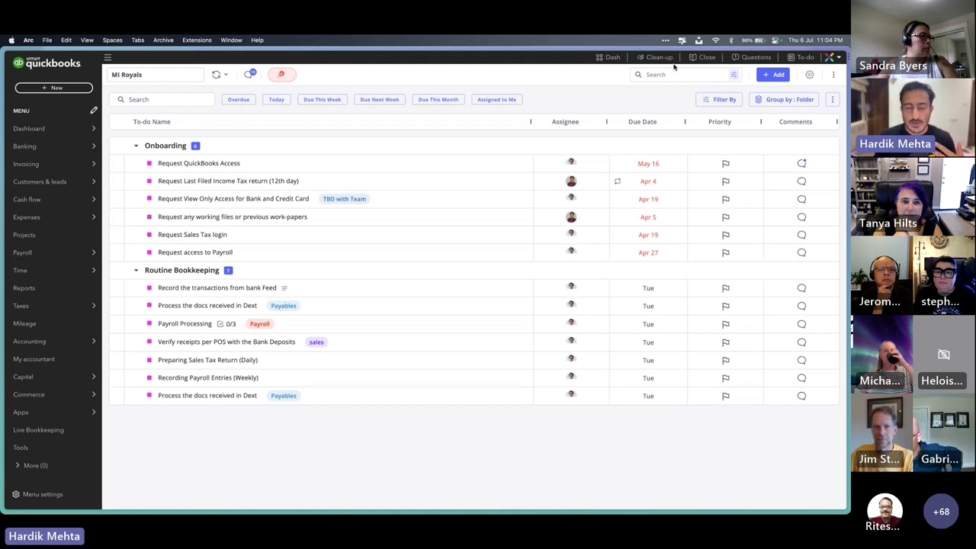
click(833, 74)
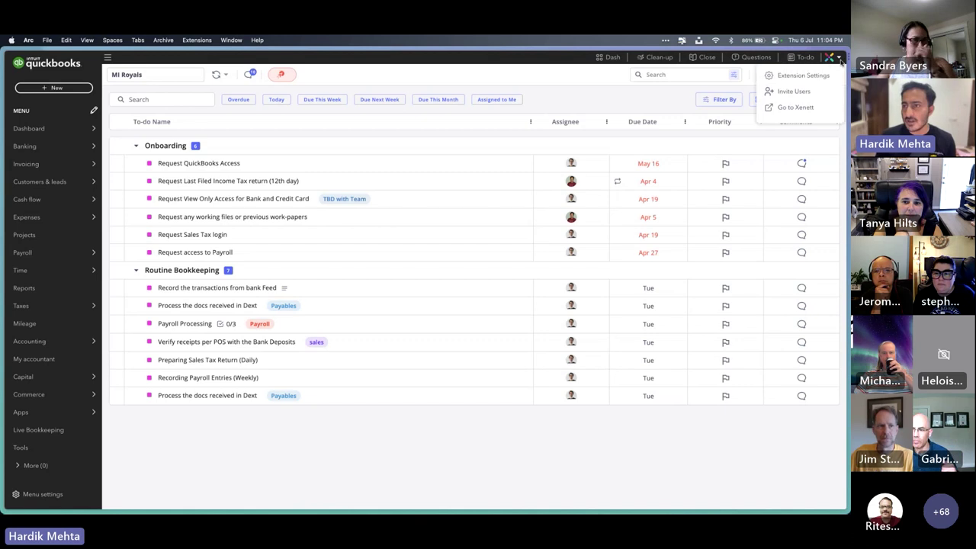
click(805, 77)
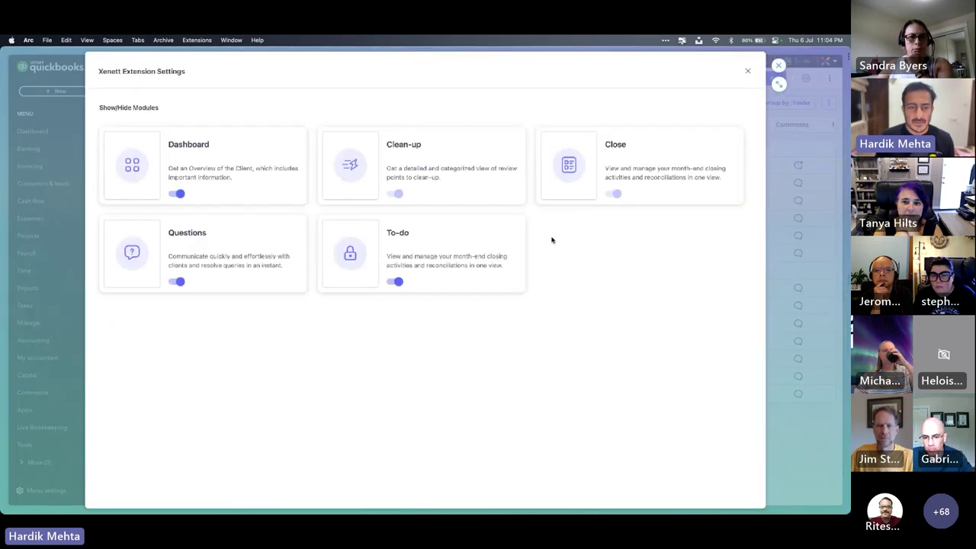
click(399, 282)
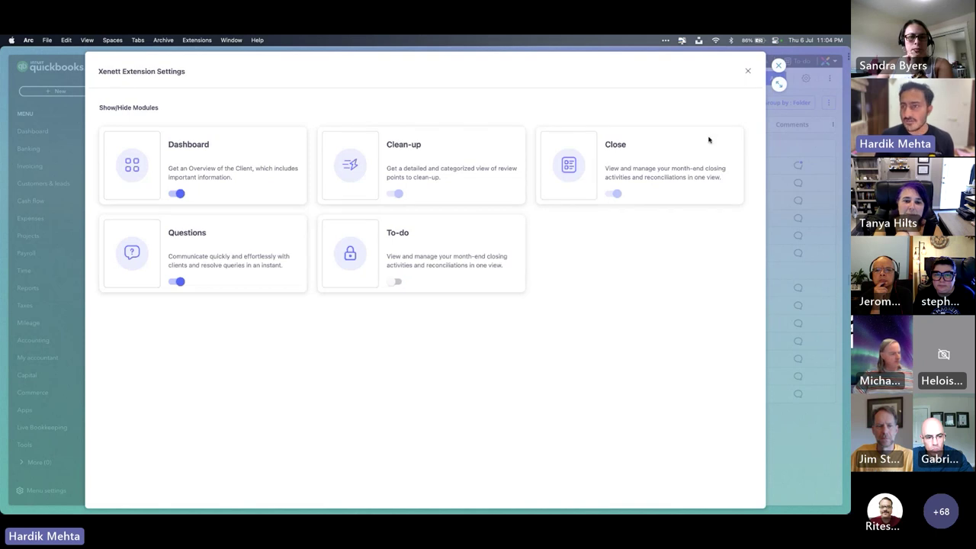
click(779, 66)
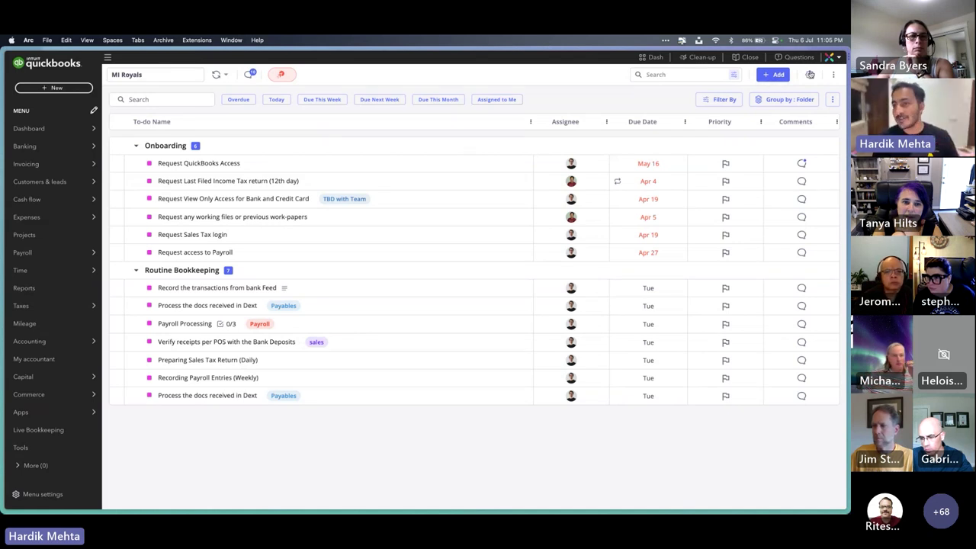
Step: View the Questions waiting on the client and show the To-do module again in the Xenett extension settings
click(746, 59)
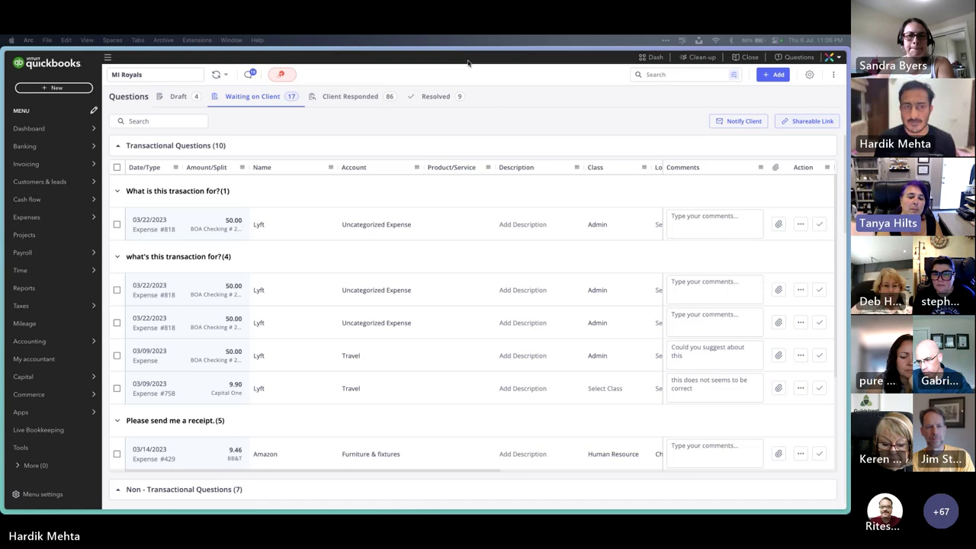
click(440, 65)
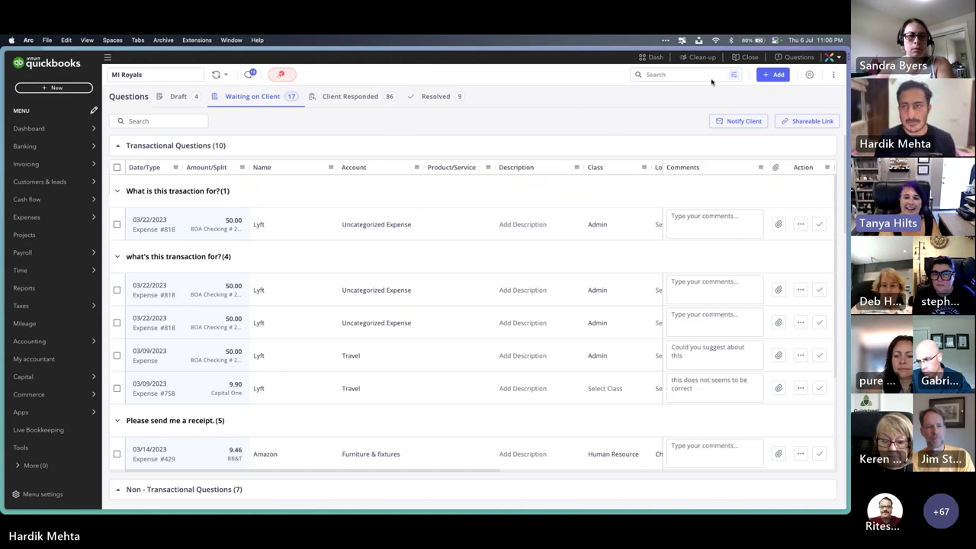
click(836, 57)
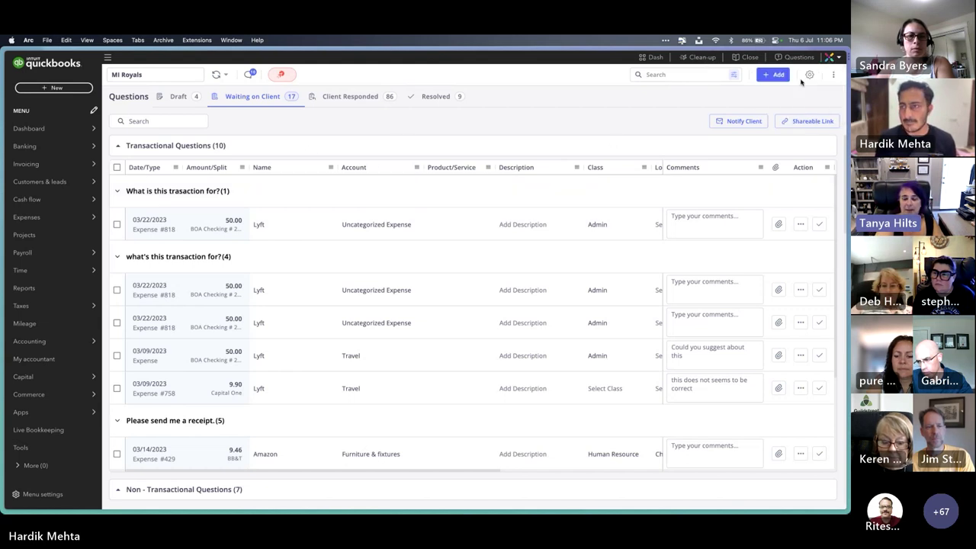
click(808, 76)
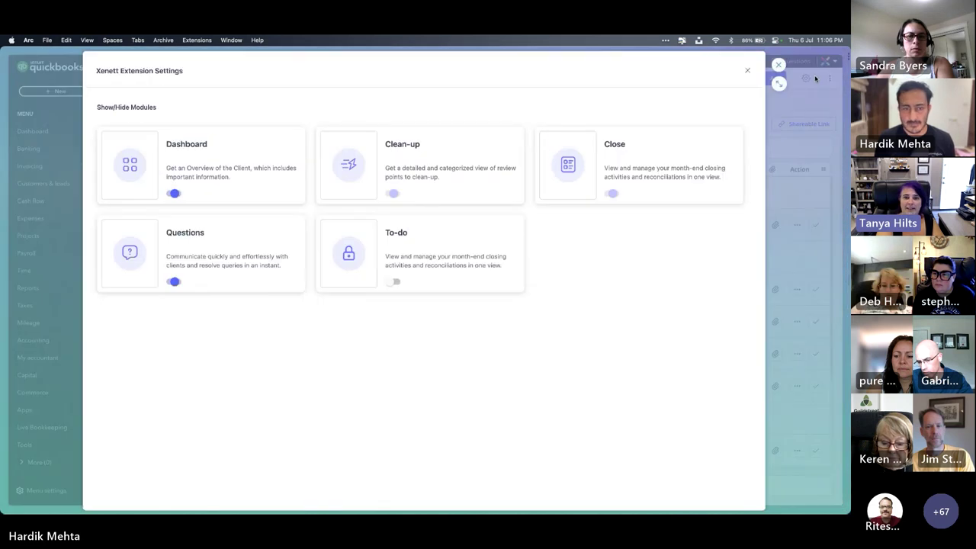
click(778, 66)
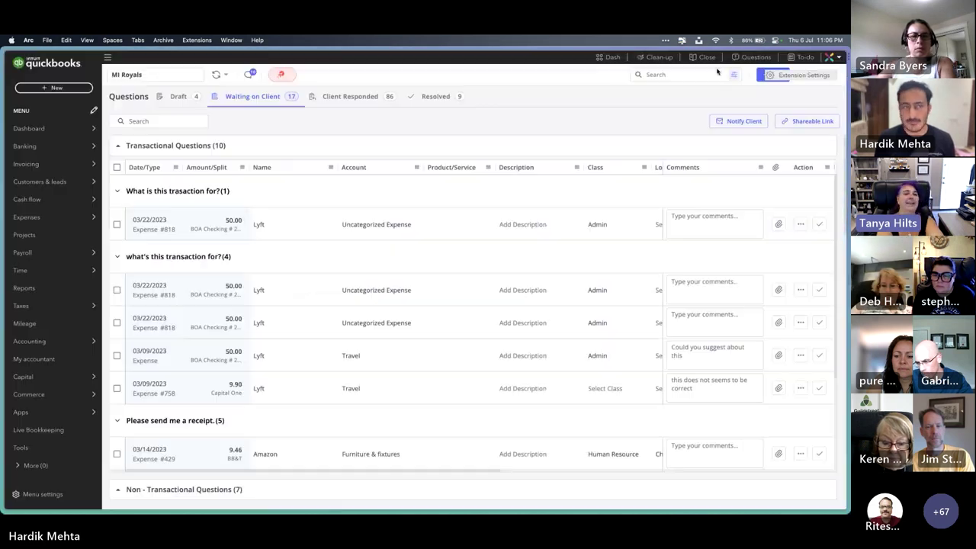
Step: Return to Clean-up mode and set its review period to Jan 2023 through Jul 2023
click(660, 59)
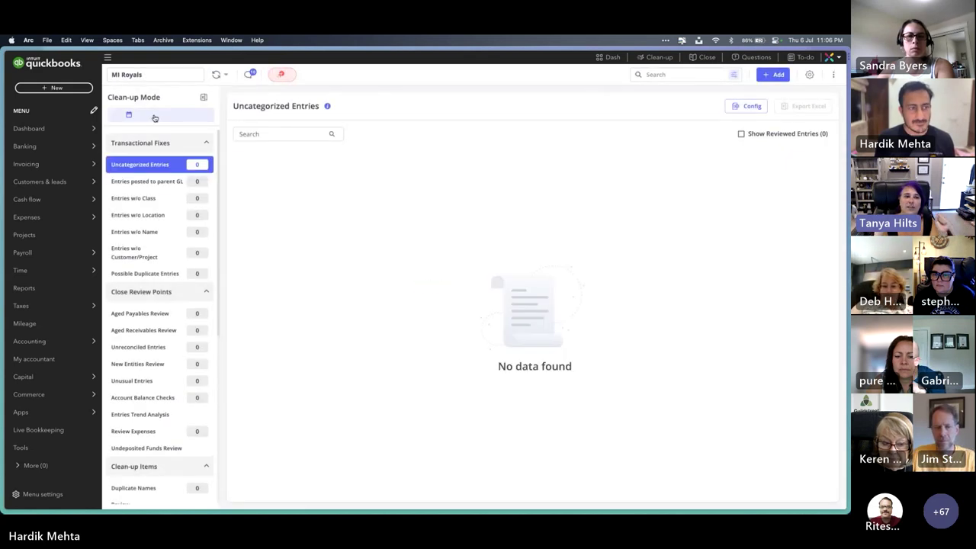
click(160, 116)
click(122, 192)
click(171, 218)
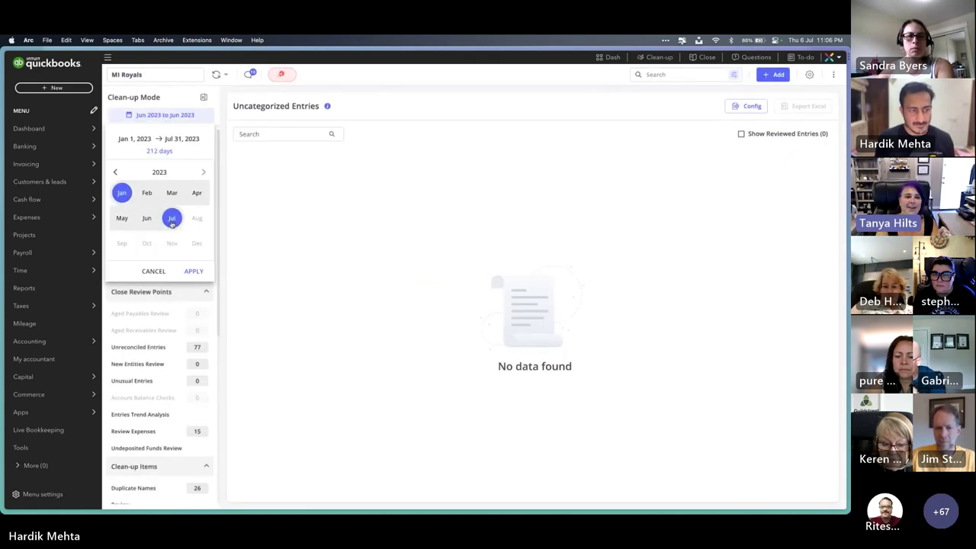
click(194, 272)
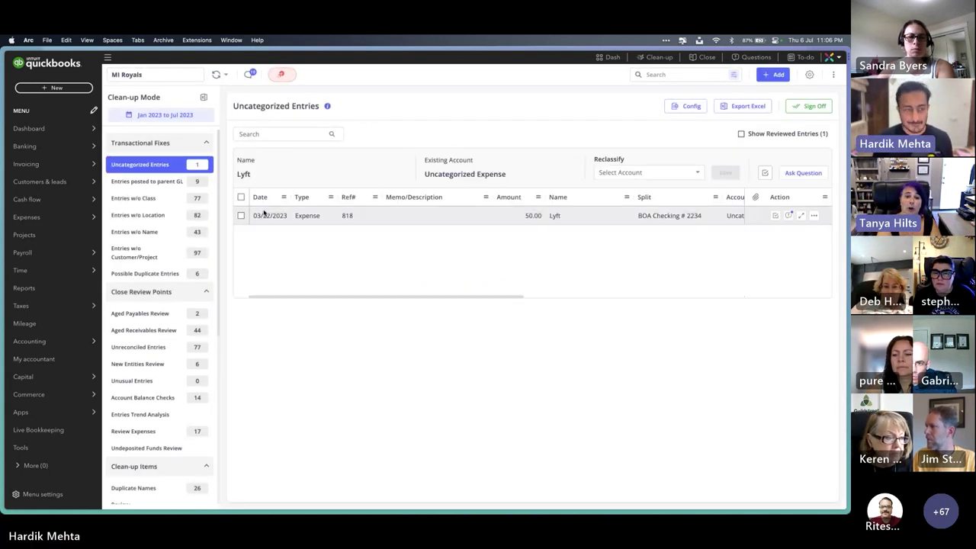
Step: Examine the entries without class, grouped by name and existing account
click(144, 198)
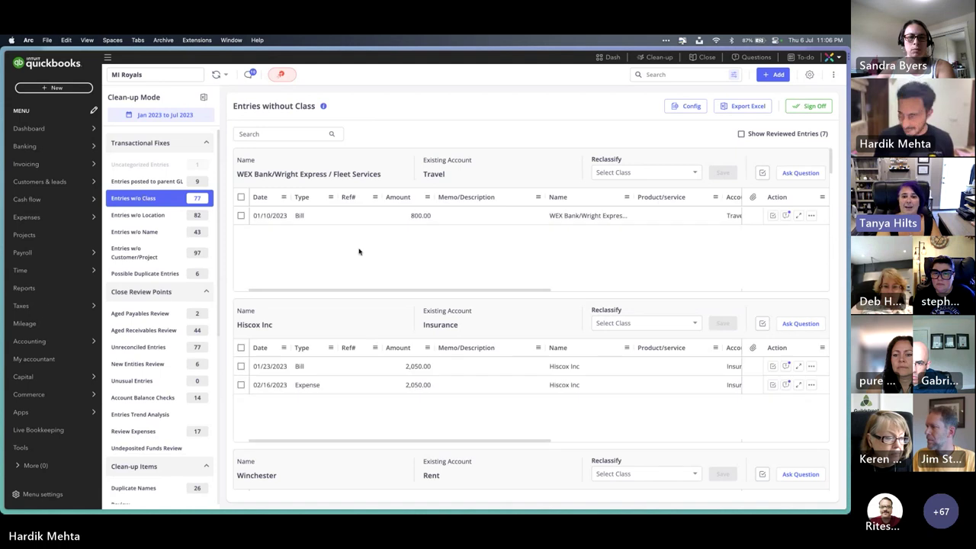
scroll(732, 393, down, 2)
scroll(733, 393, down, 3)
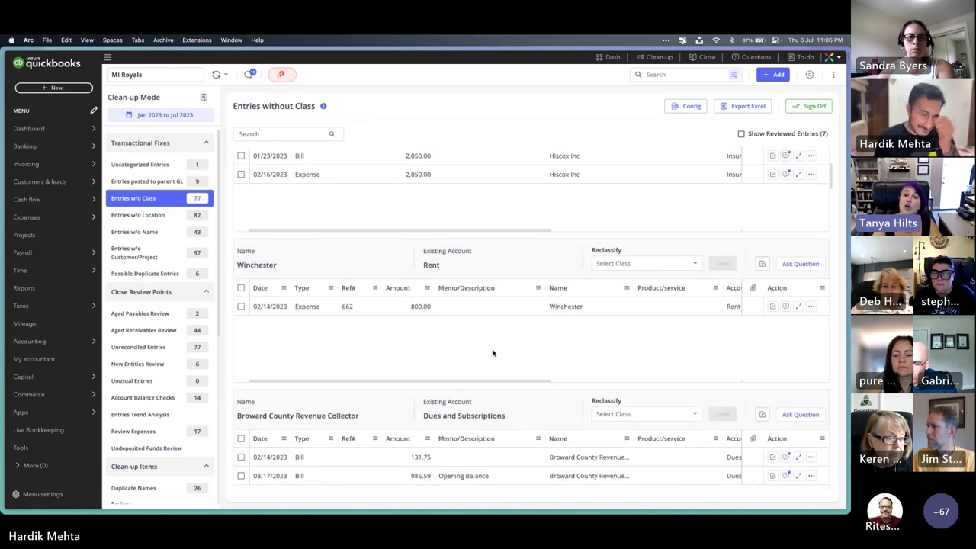
Step: Examine the entries without name, grouped by existing account, starting with Advertising and Insurance
click(166, 230)
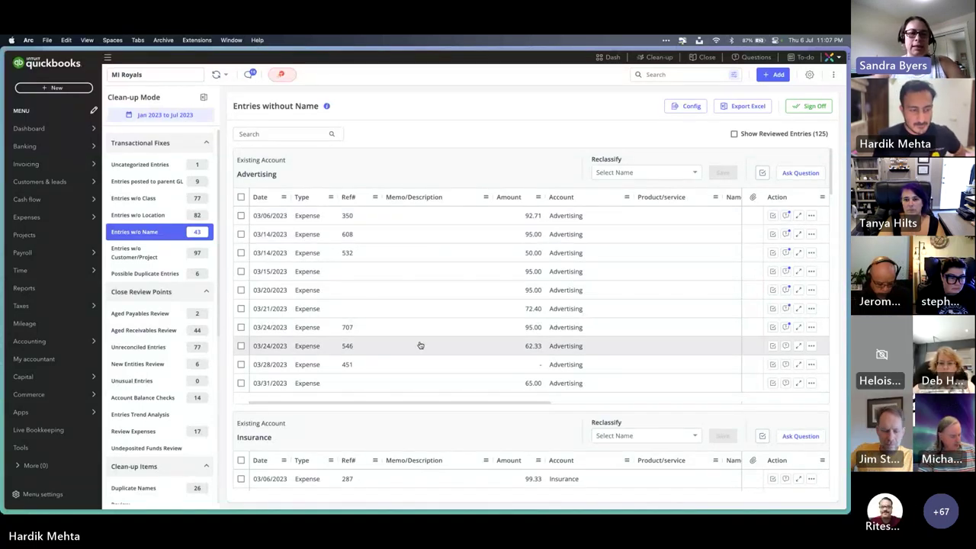
scroll(197, 395, down, 2)
scroll(197, 395, down, 1)
scroll(197, 395, up, 3)
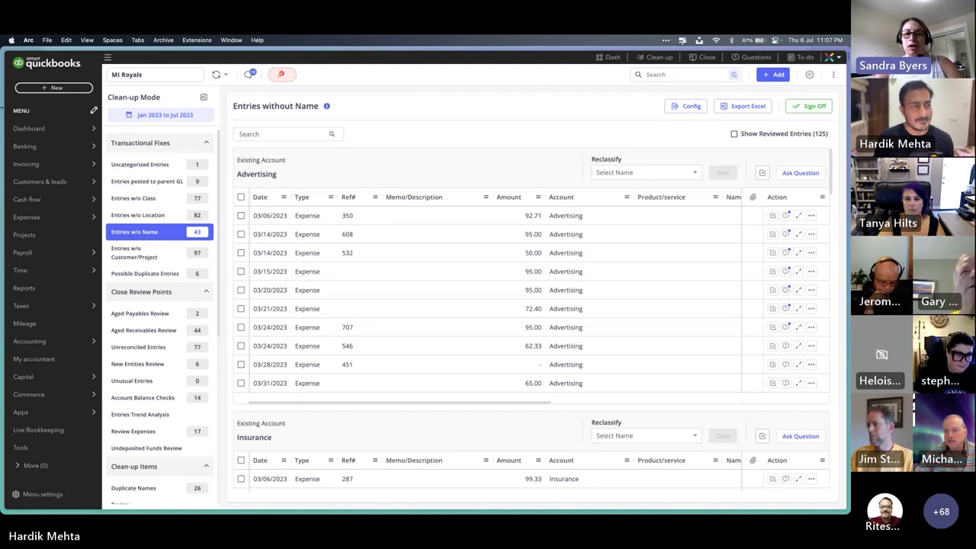
mouse_move(3, 126)
scroll(62, 129, right, 3)
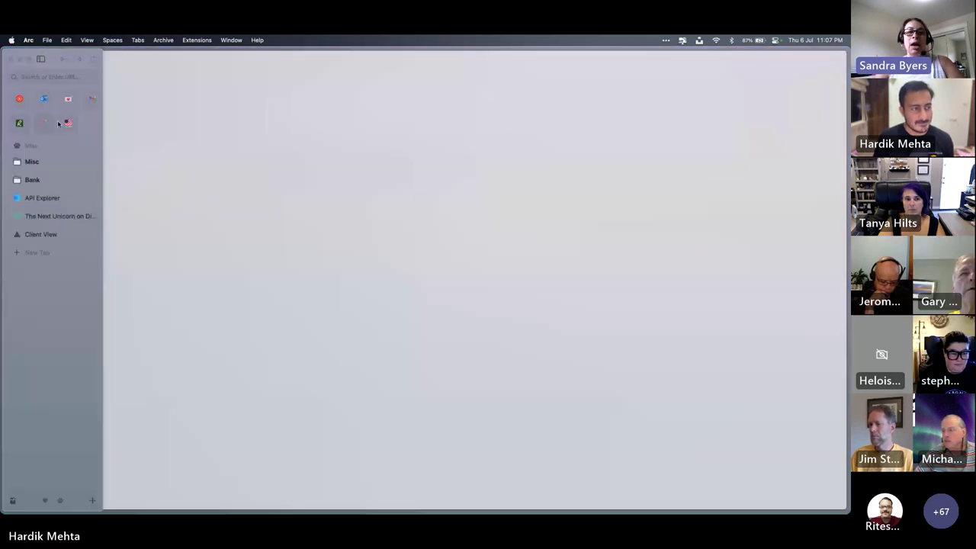
scroll(70, 131, left, 3)
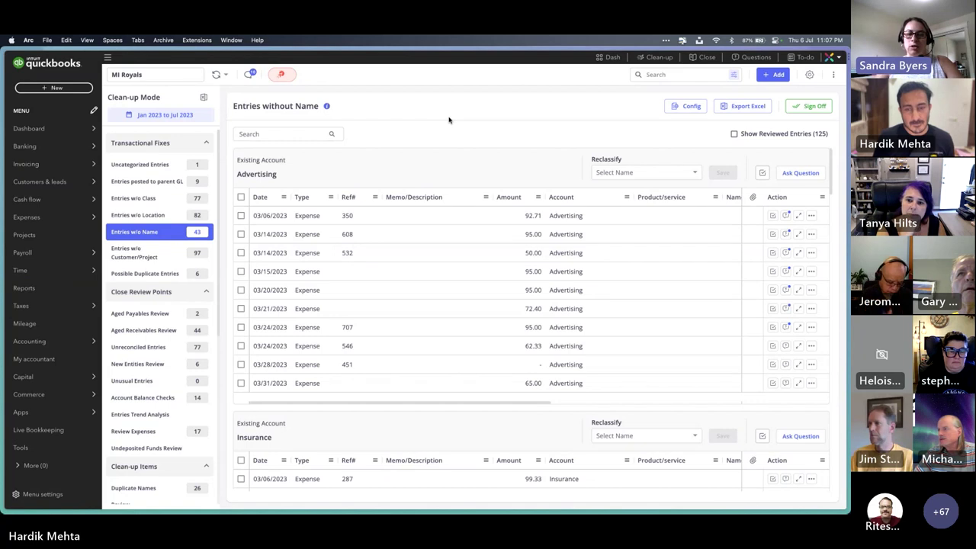
scroll(197, 261, down, 5)
scroll(197, 261, up, 5)
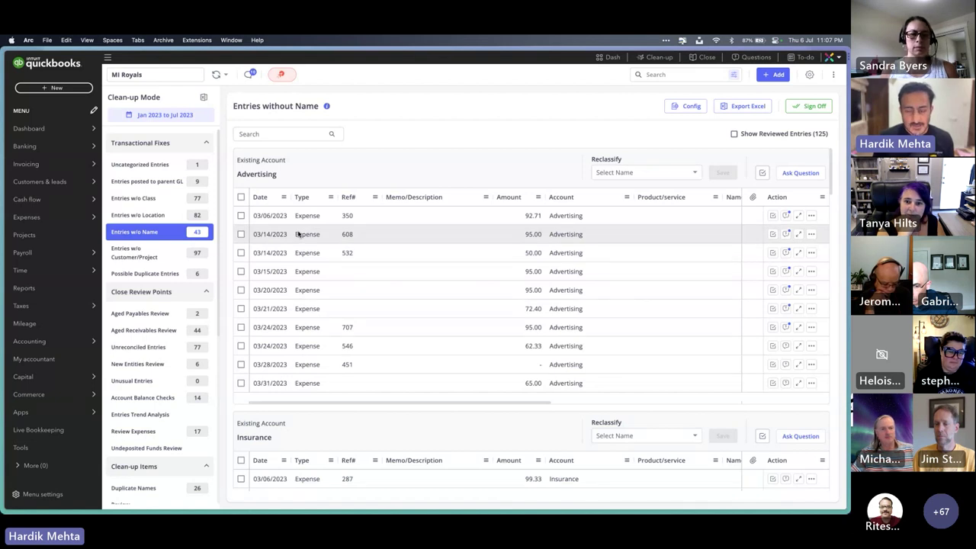
Step: Select the first seven Advertising expenses, 03/06/2023 through ref 707 on 03/24/2023, and ask the client about them with the #payee? snippet
click(241, 215)
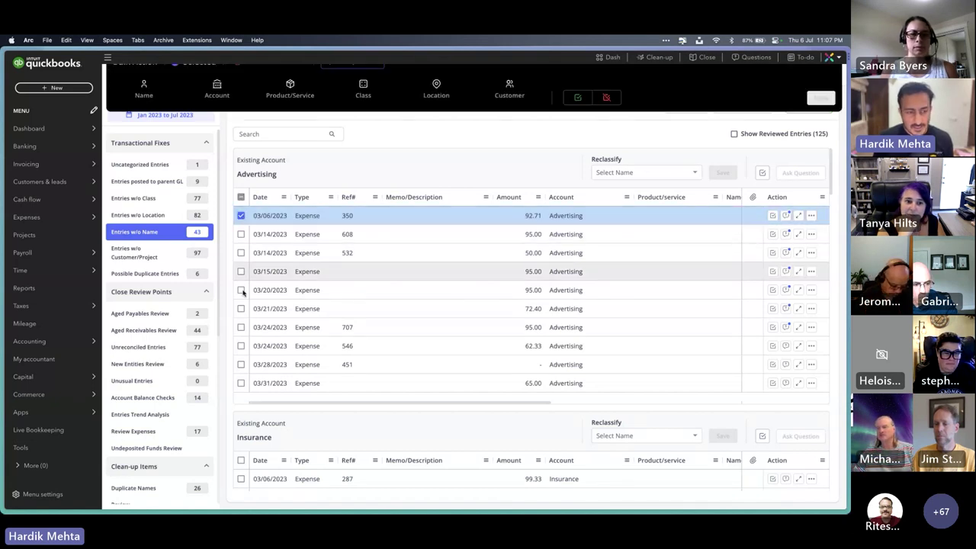
shift+click(241, 327)
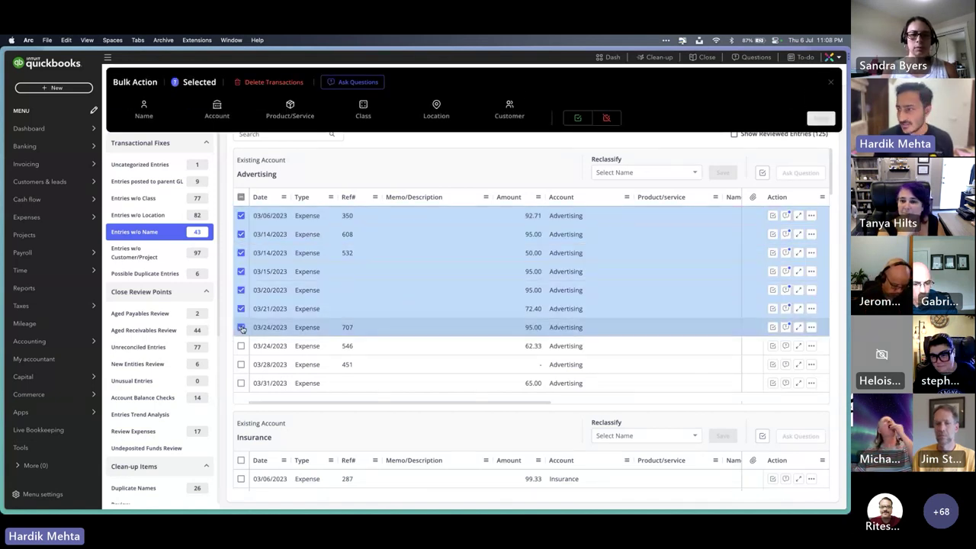
click(353, 82)
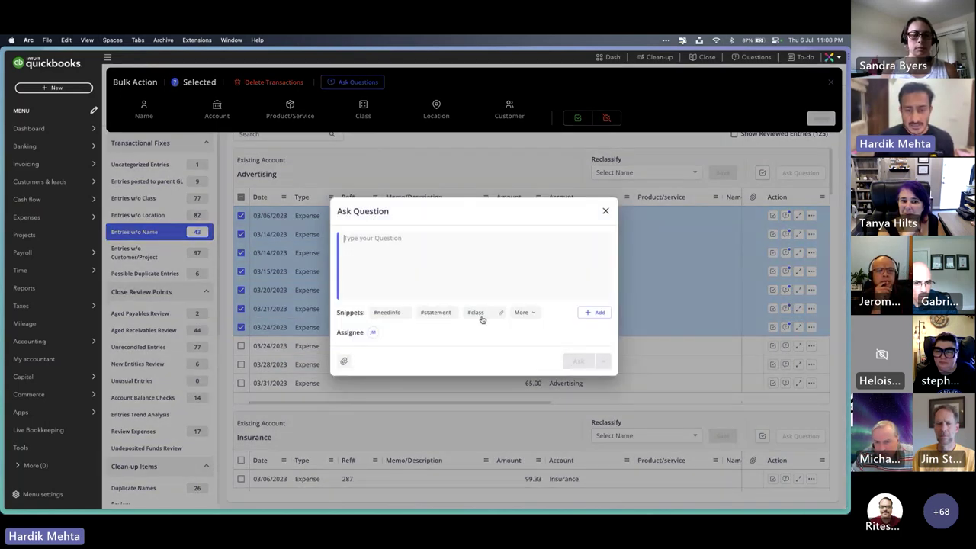
click(522, 313)
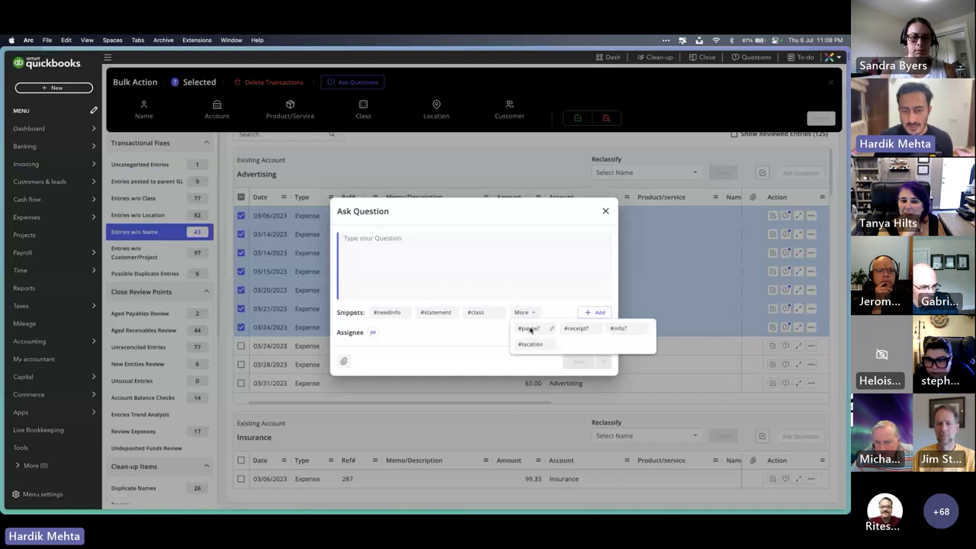
click(530, 329)
click(577, 362)
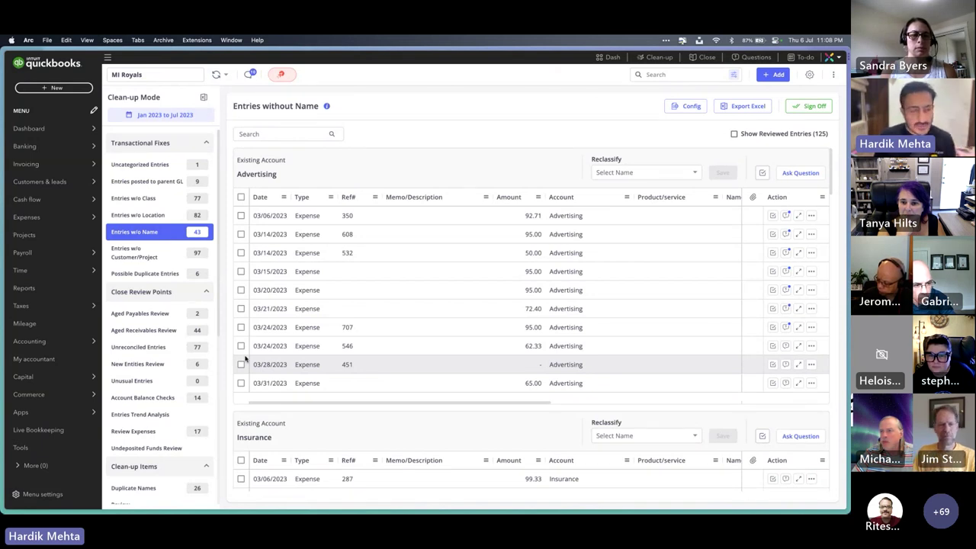
Step: Add a general client question requesting a bank statement upload, using the #statement snippet
click(771, 76)
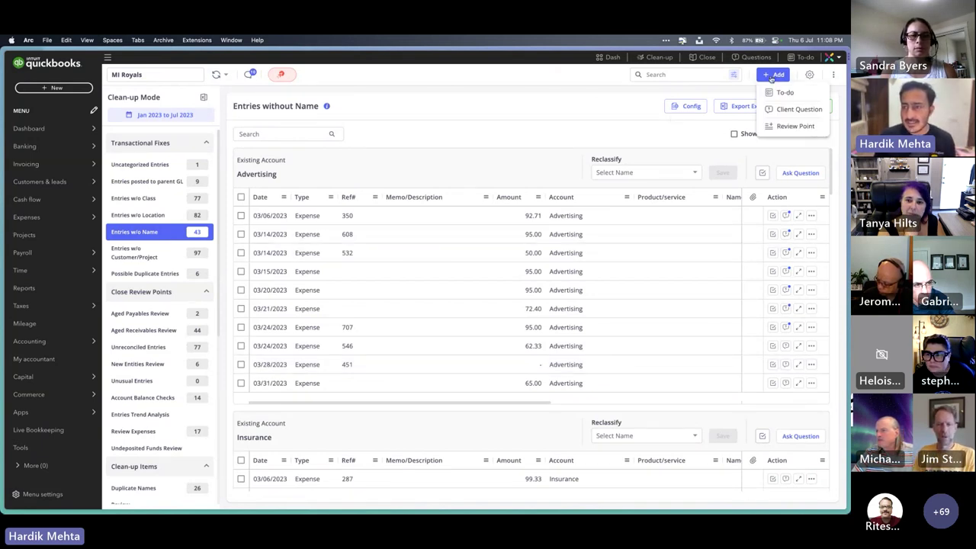
click(790, 109)
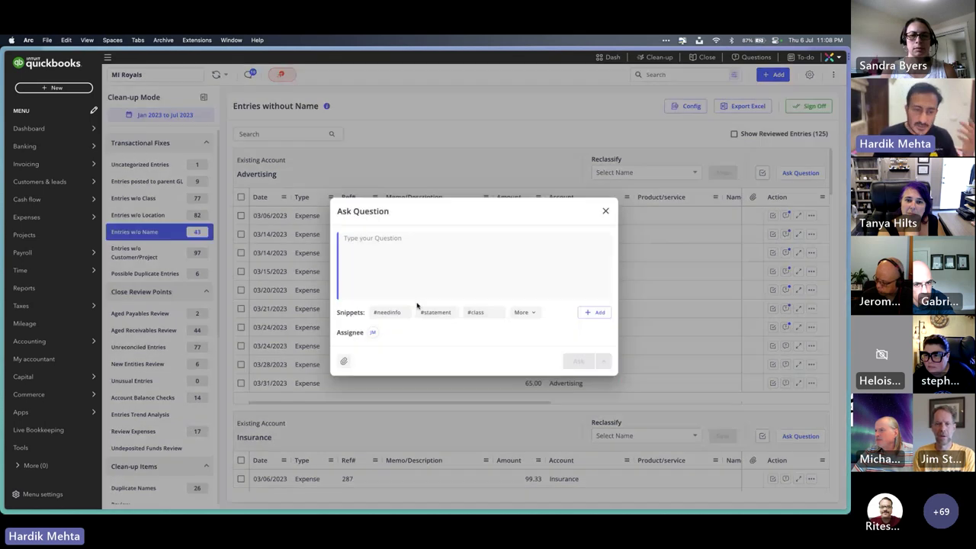
click(434, 312)
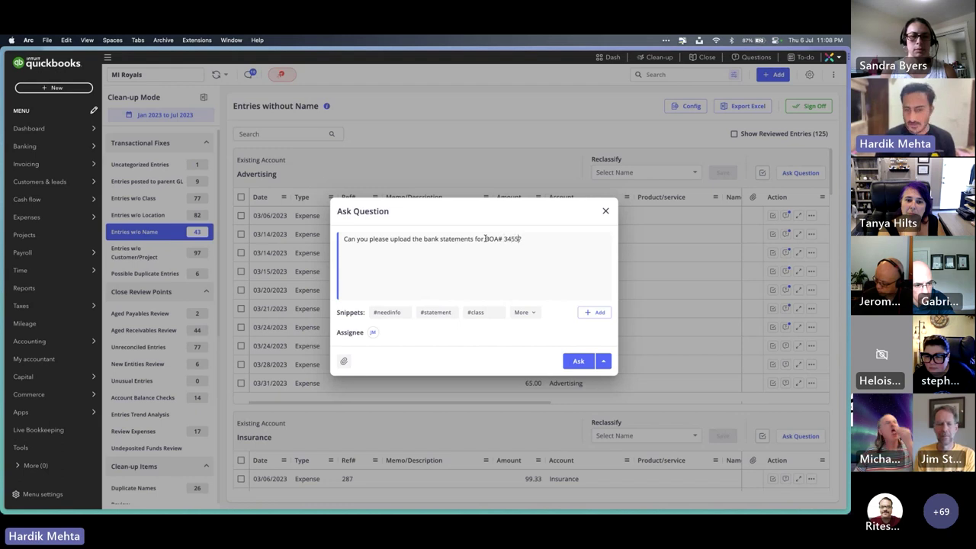
click(578, 361)
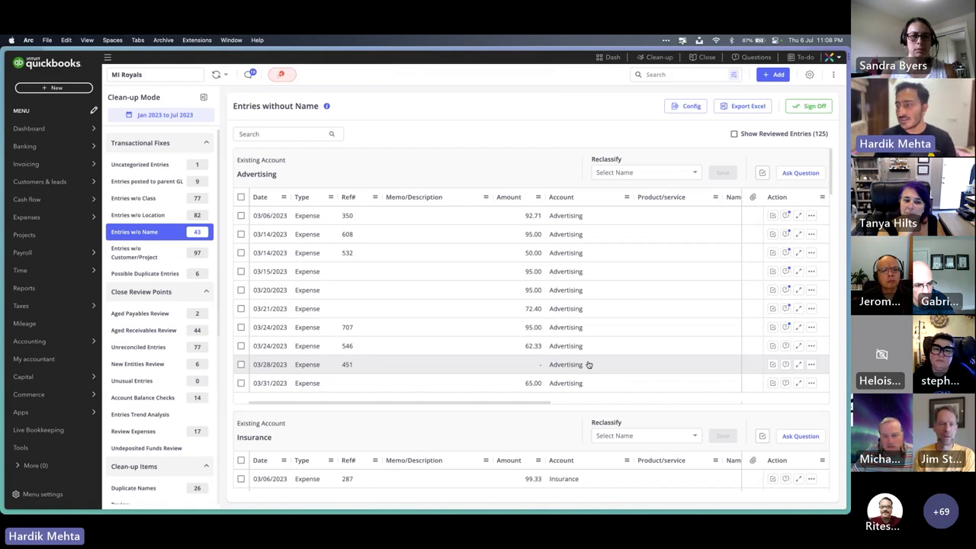
Step: Switch to the client view and set the account of the 03/22/2023 Lyft expense under "What is this trasaction for?" to Travel
click(44, 145)
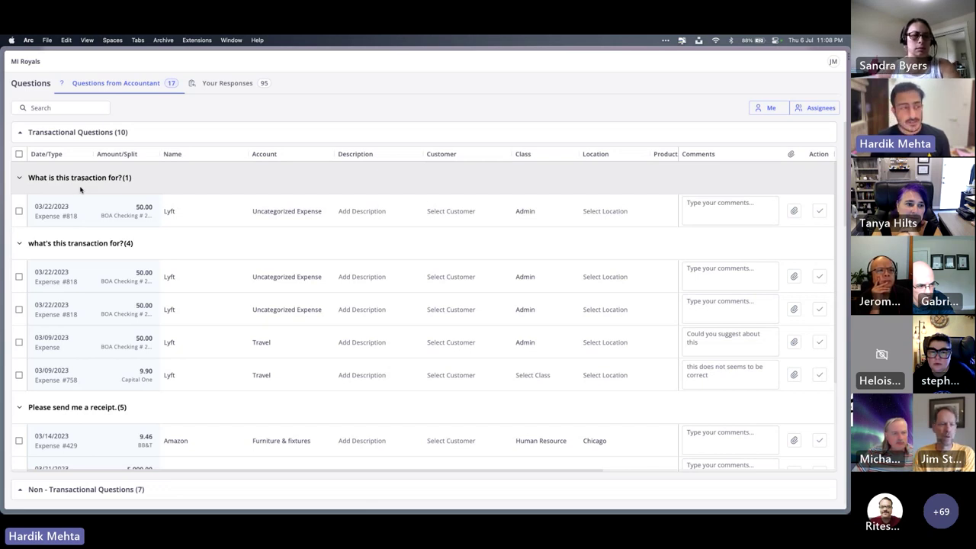
click(290, 218)
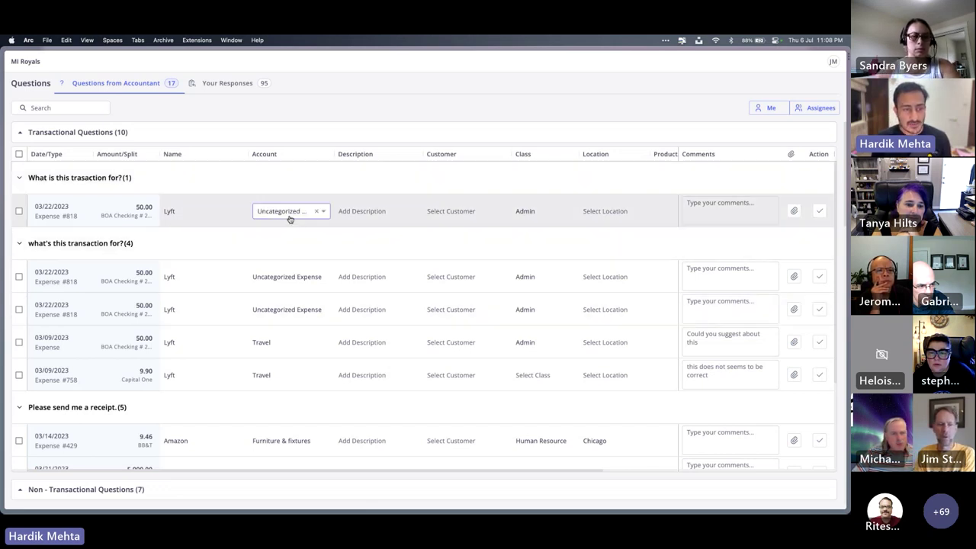
text(travel)
click(289, 249)
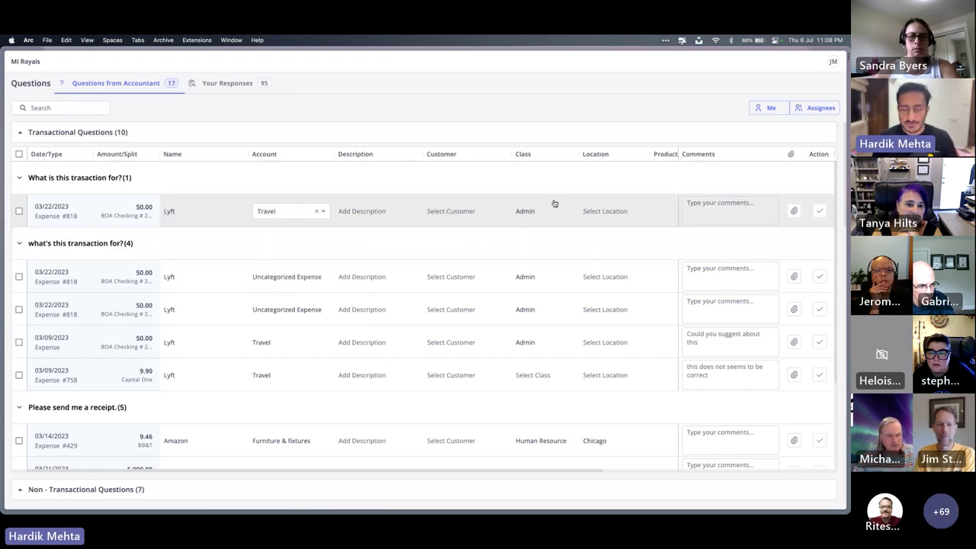
Step: Attach Letter Head-Xenett.docx to the answer for the "What is this trasaction for?" question, and send and close it
click(719, 207)
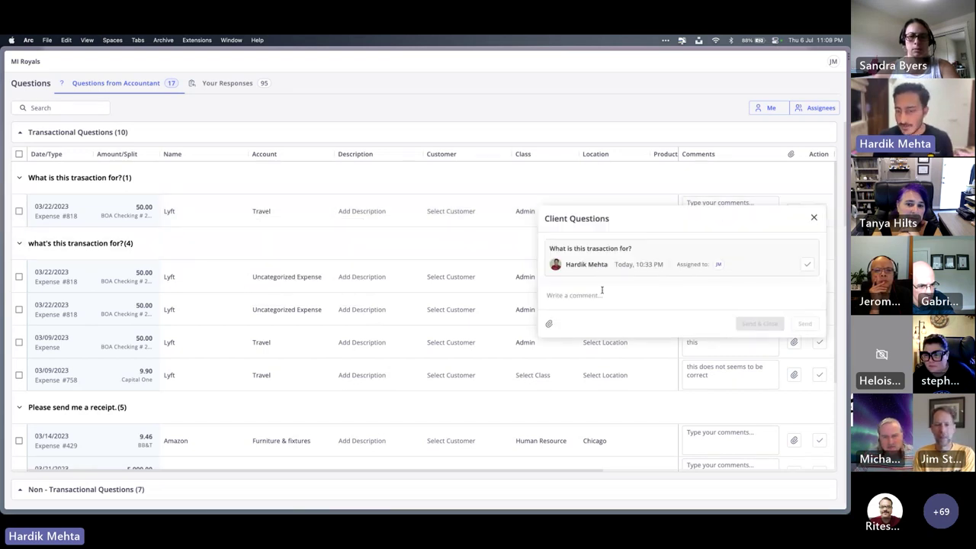
click(549, 325)
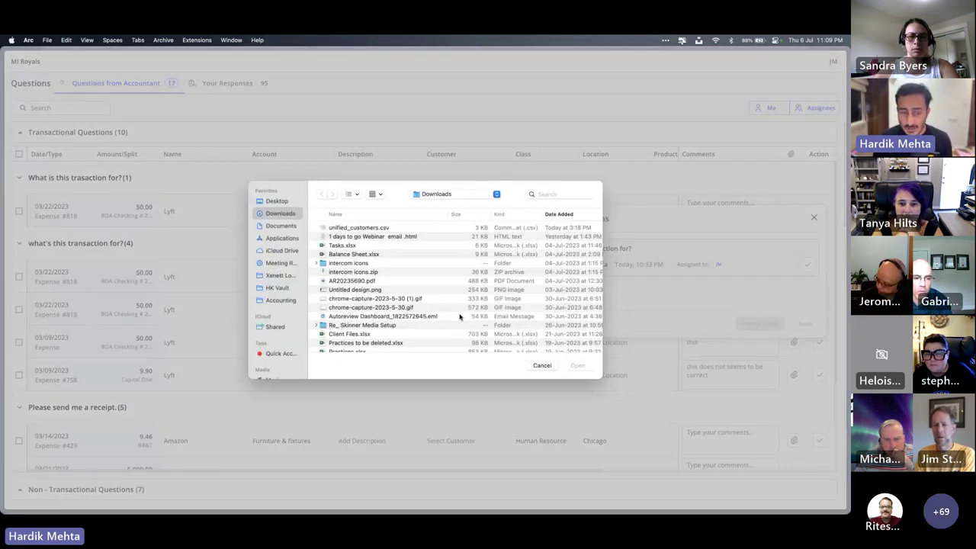
scroll(460, 315, down, 10)
click(346, 317)
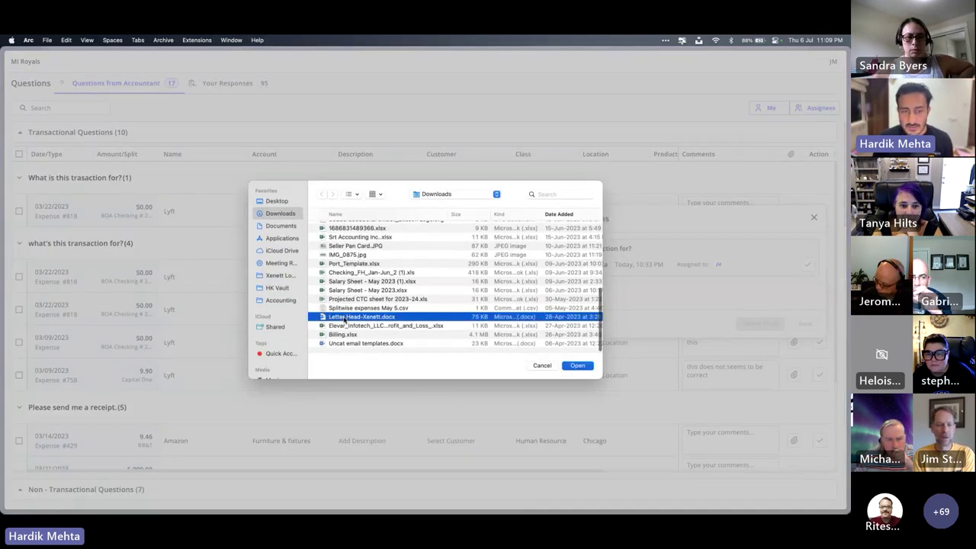
double_click(345, 316)
click(761, 355)
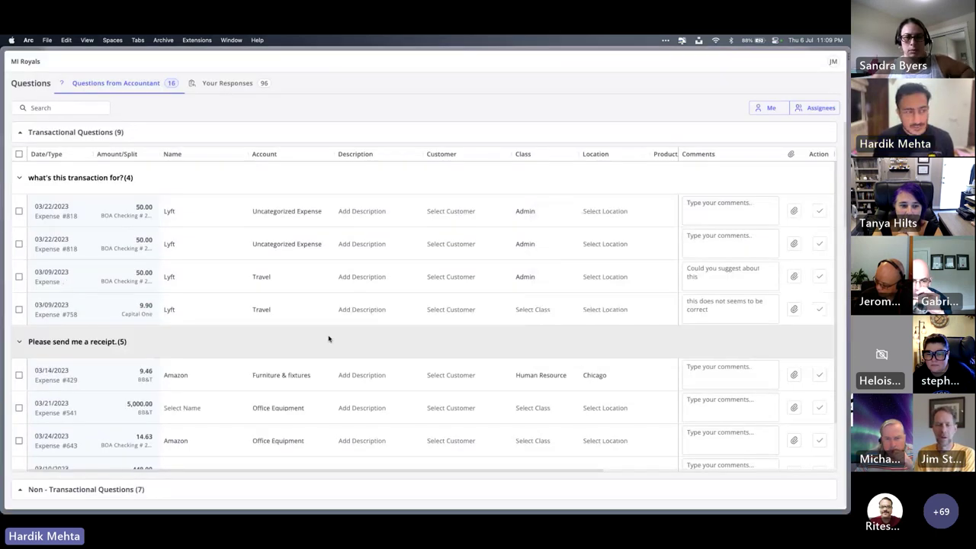
Step: Select the four Lyft expenses under "what's this transaction for?", bulk-set their account to Travel, and apply and resolve them
click(19, 212)
click(19, 244)
click(19, 276)
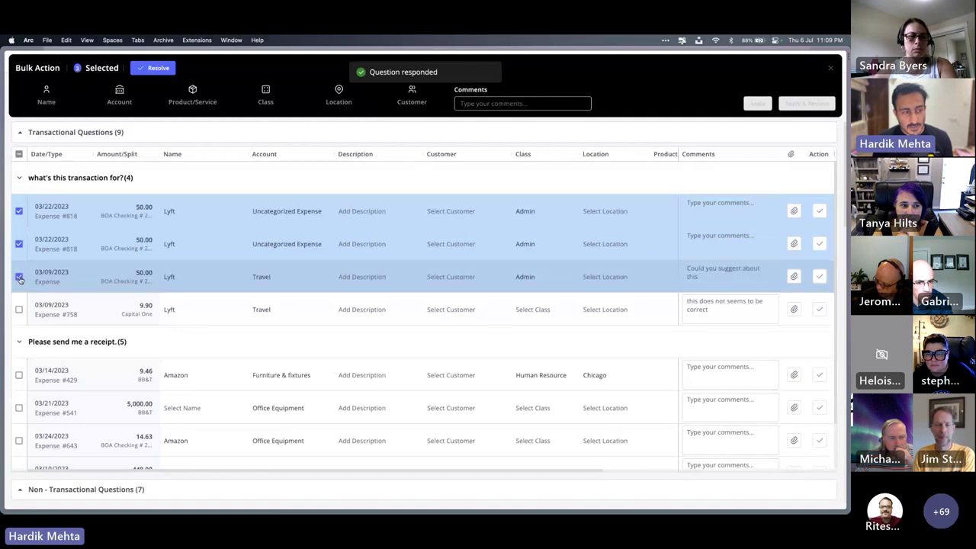
click(19, 310)
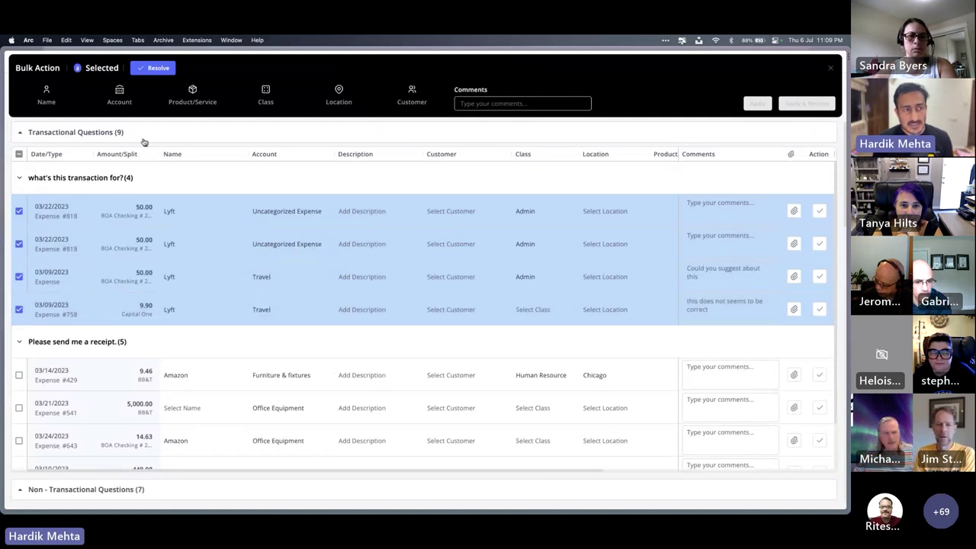
click(122, 99)
text(trave)
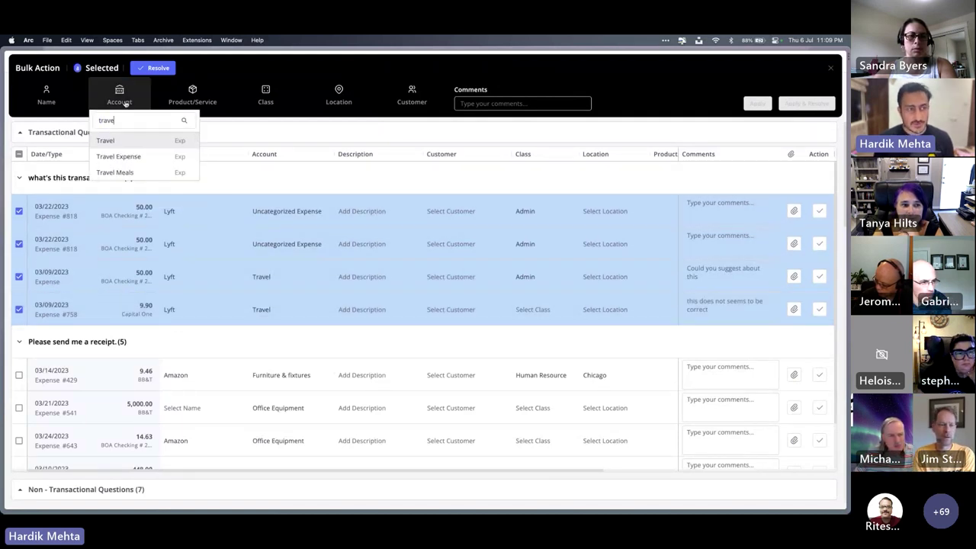
click(126, 141)
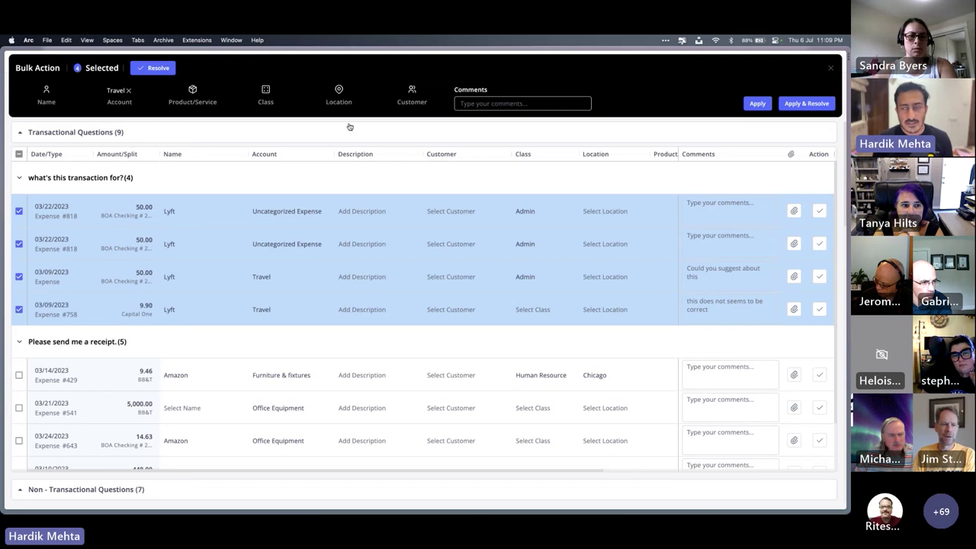
click(795, 105)
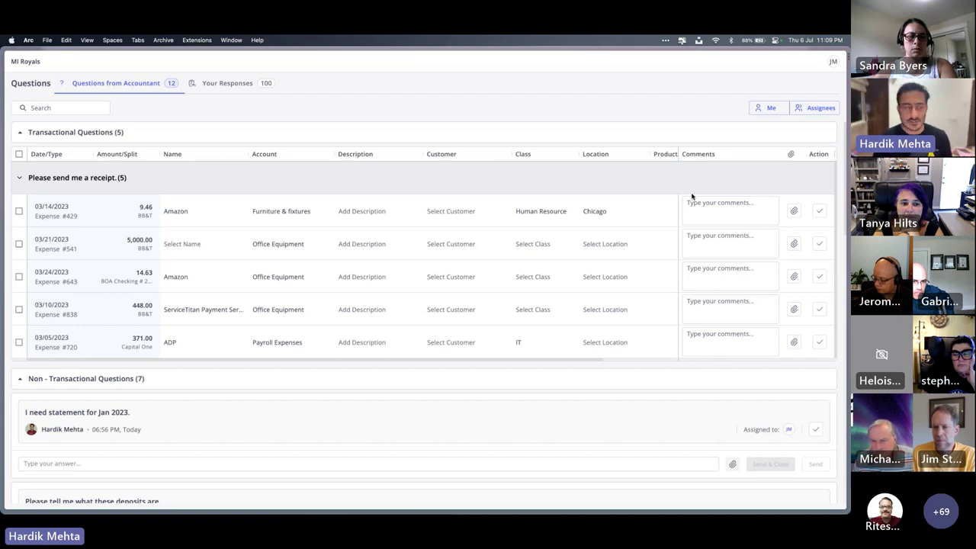
Step: Return to the accountant's QuickBooks view and open the questions the client has responded to
mouse_move(2, 198)
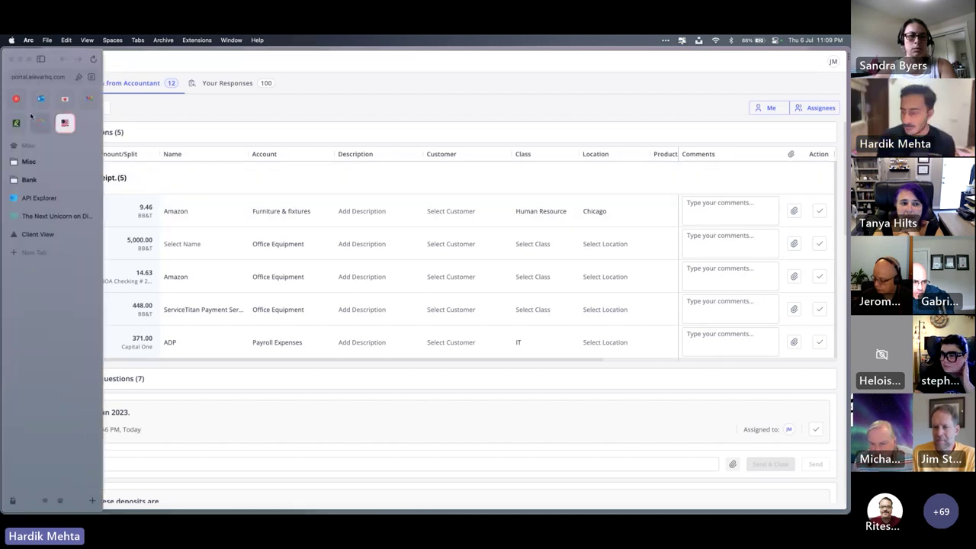
click(31, 116)
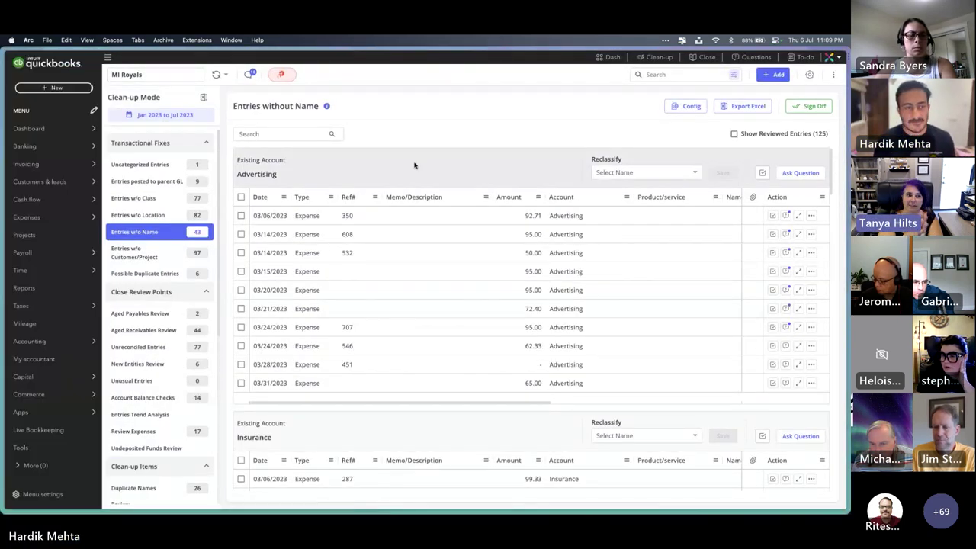
click(753, 59)
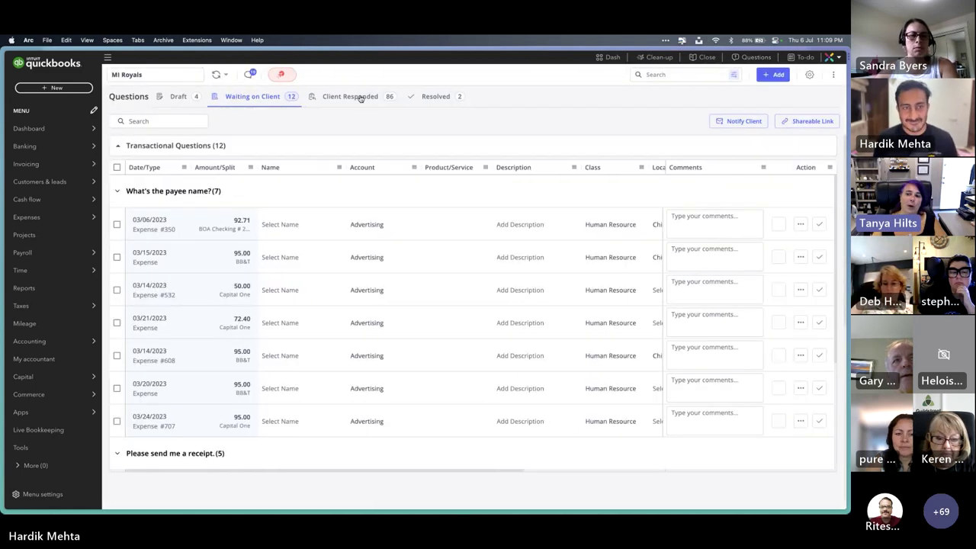
click(361, 97)
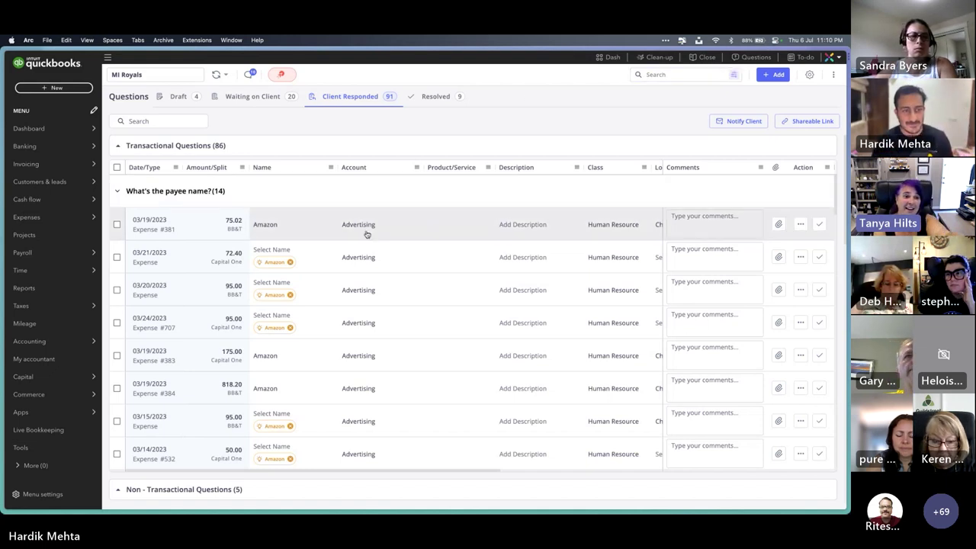
Step: Open the standard QuickBooks reports and browse the Who owes you and Sales and customers sections
mouse_move(47, 343)
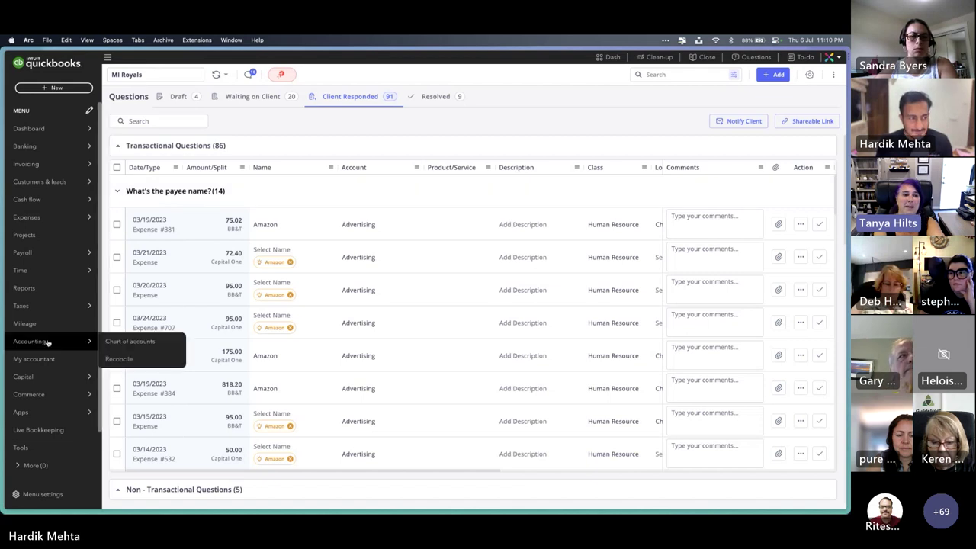
click(67, 287)
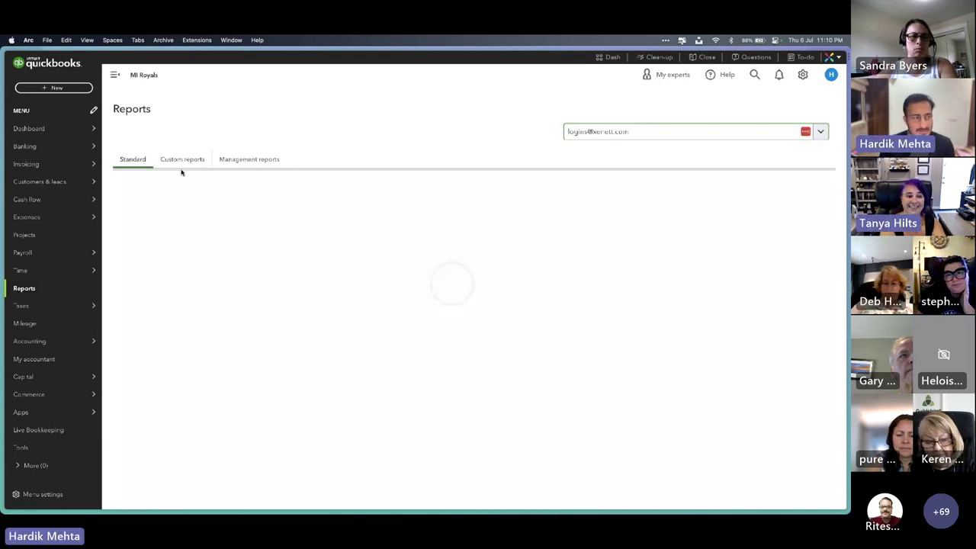
scroll(424, 401, down, 10)
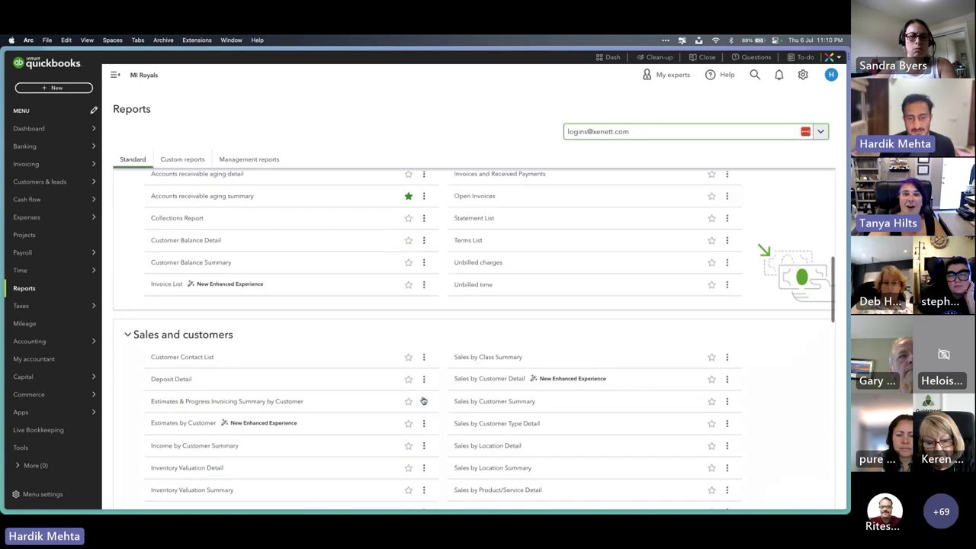
scroll(423, 401, down, 2)
scroll(423, 400, up, 4)
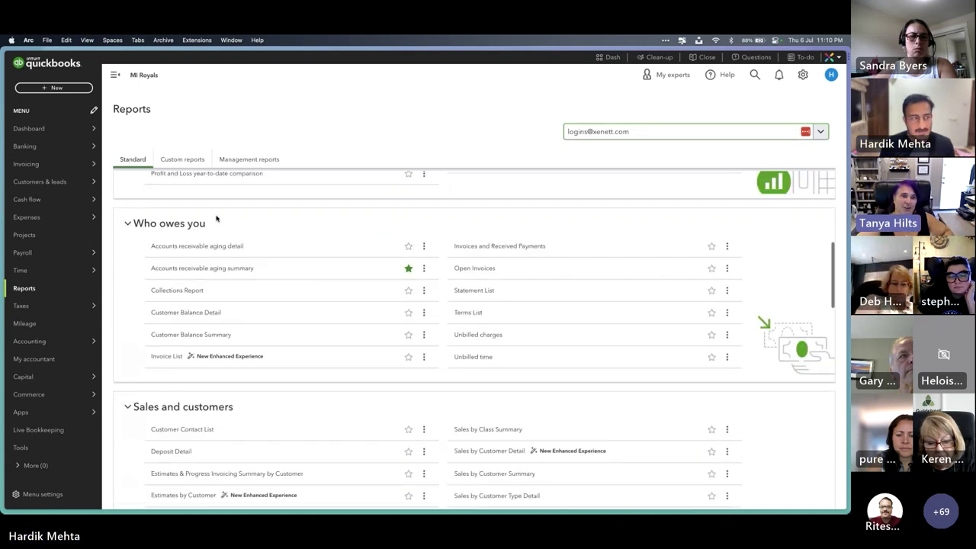
Step: Open Clean-up Mode and set its period to Jan 2023 through Jul 2023
click(668, 58)
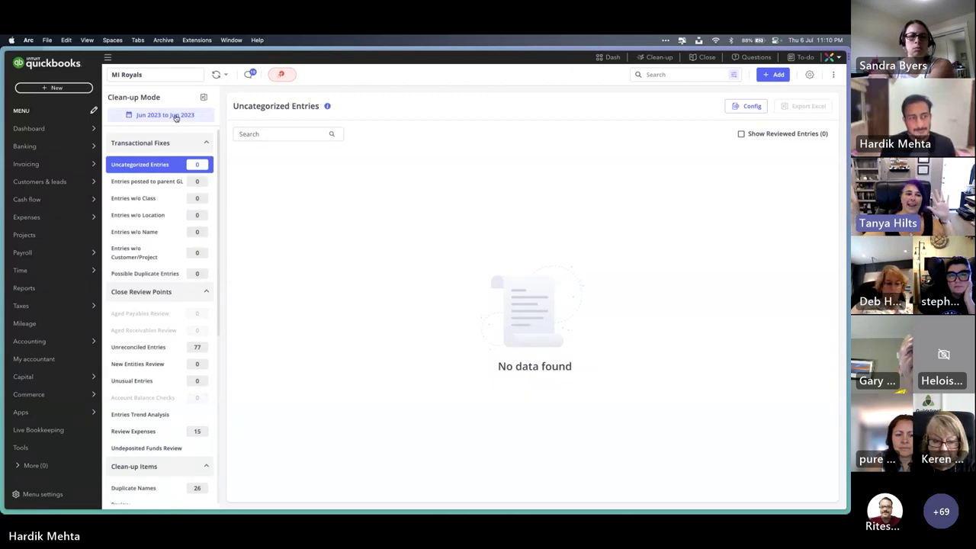
click(176, 118)
click(121, 192)
click(171, 218)
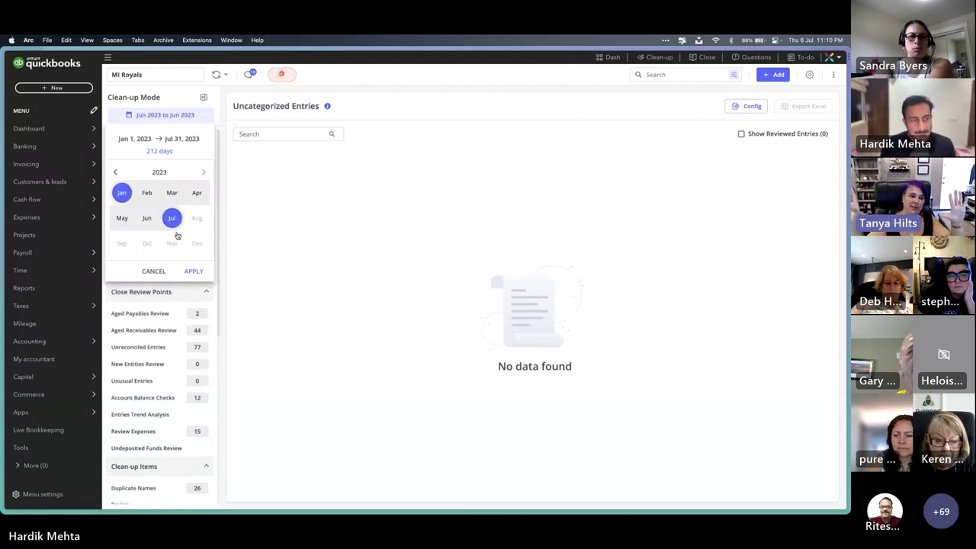
click(194, 272)
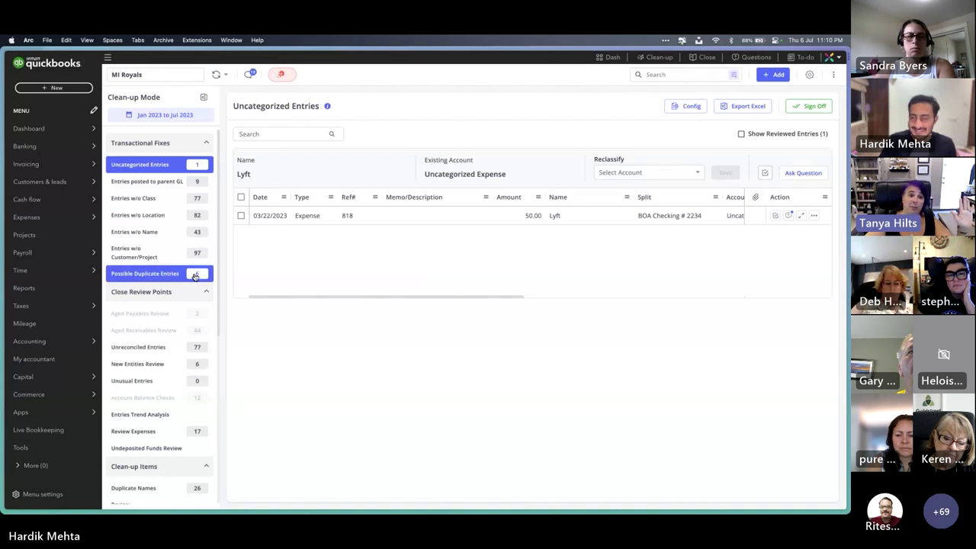
Step: Open Close Mode and examine the Apr 2023 close checklist with its to-dos, balances, review notes and assignees
click(705, 58)
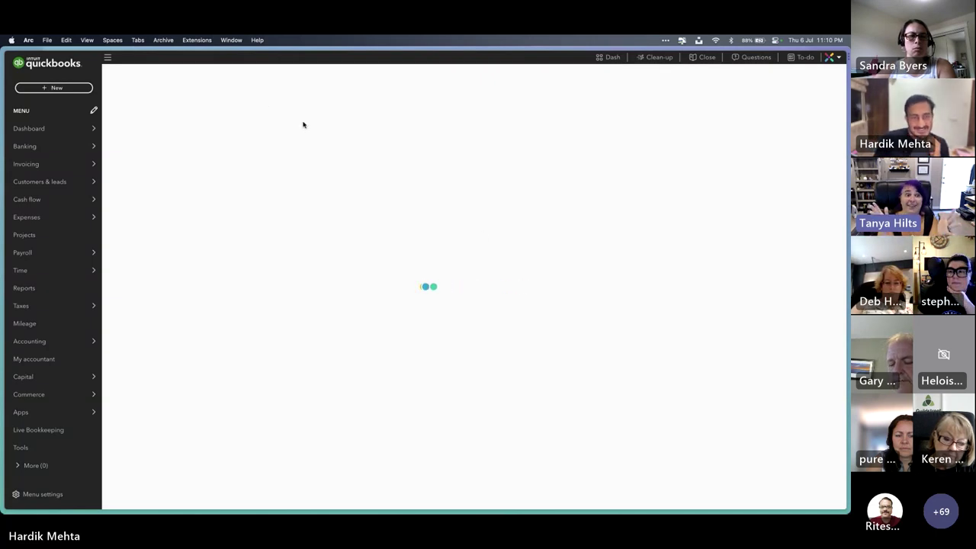
key(ctrl+Up)
click(431, 224)
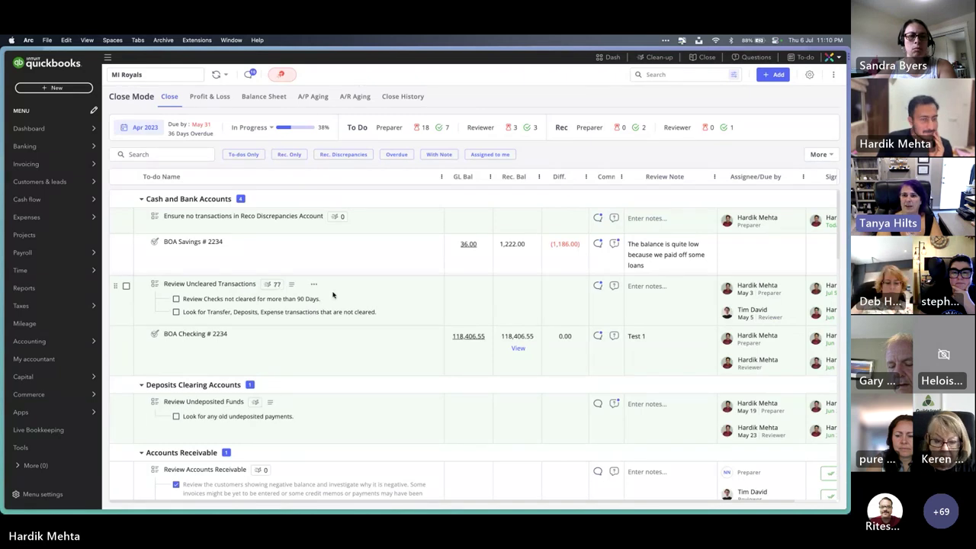
scroll(707, 245, right, 2)
scroll(503, 261, left, 2)
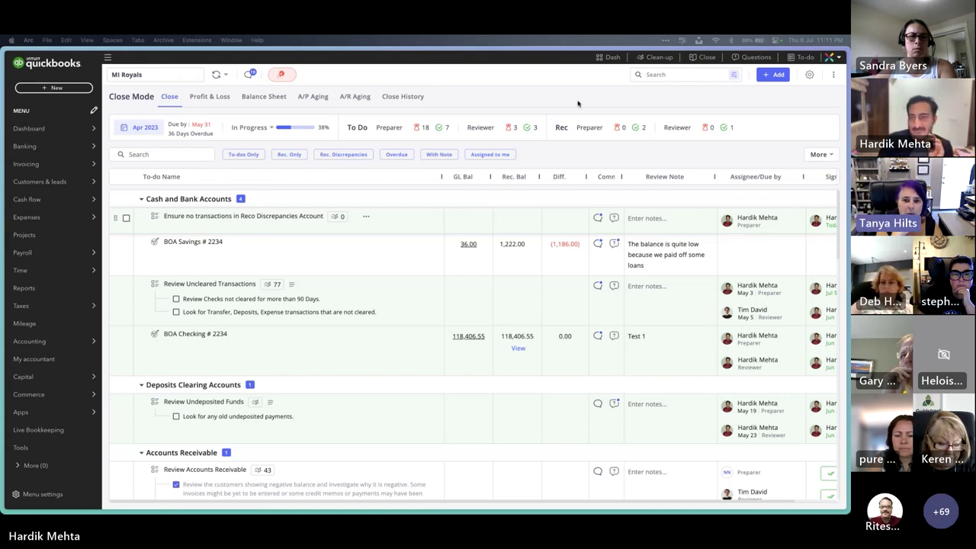
Step: Rearrange the Client Dashboard with Reconciliation Status and Profit & Loss Snapshot side by side and Transactions Count at full width below
click(613, 57)
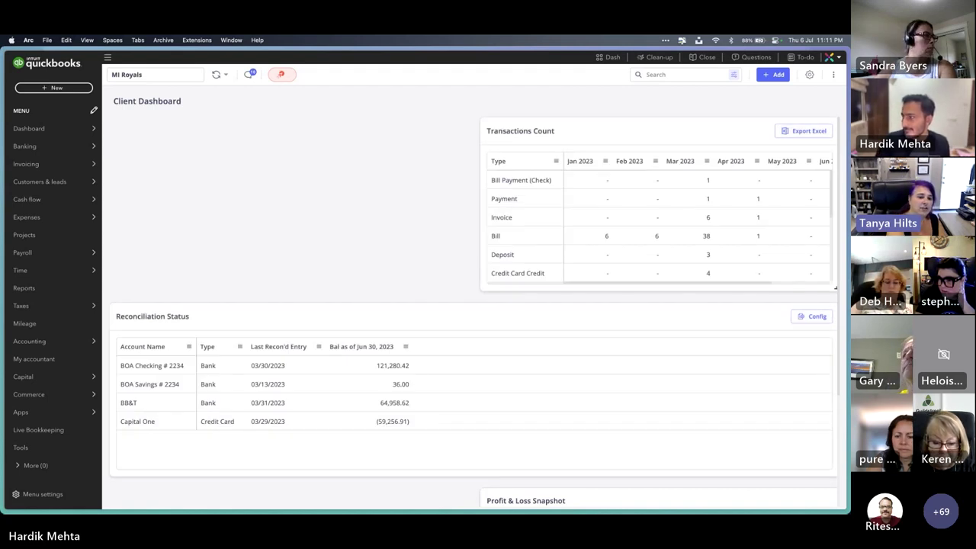
key(ctrl+Up)
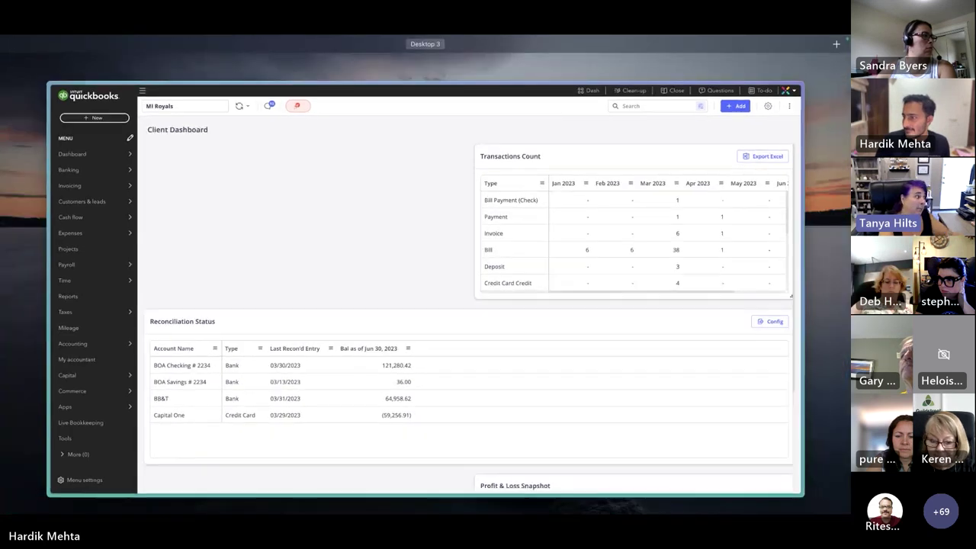
key(ctrl+Up)
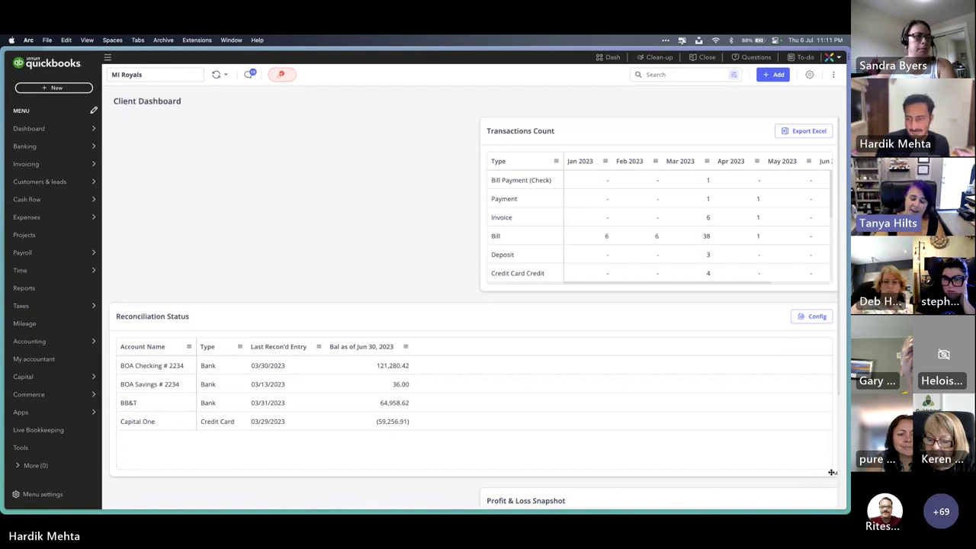
drag(835, 474, 435, 356)
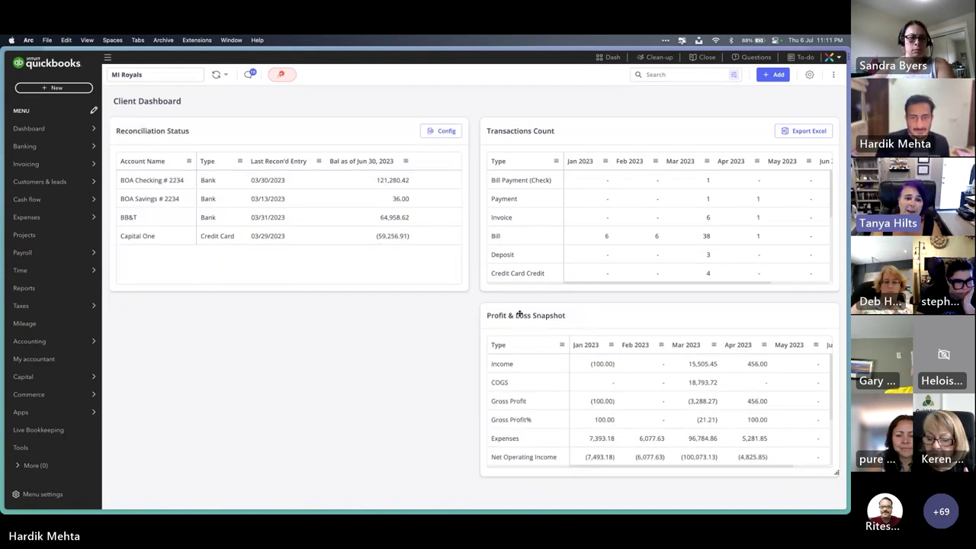
drag(535, 314, 239, 307)
drag(481, 471, 786, 425)
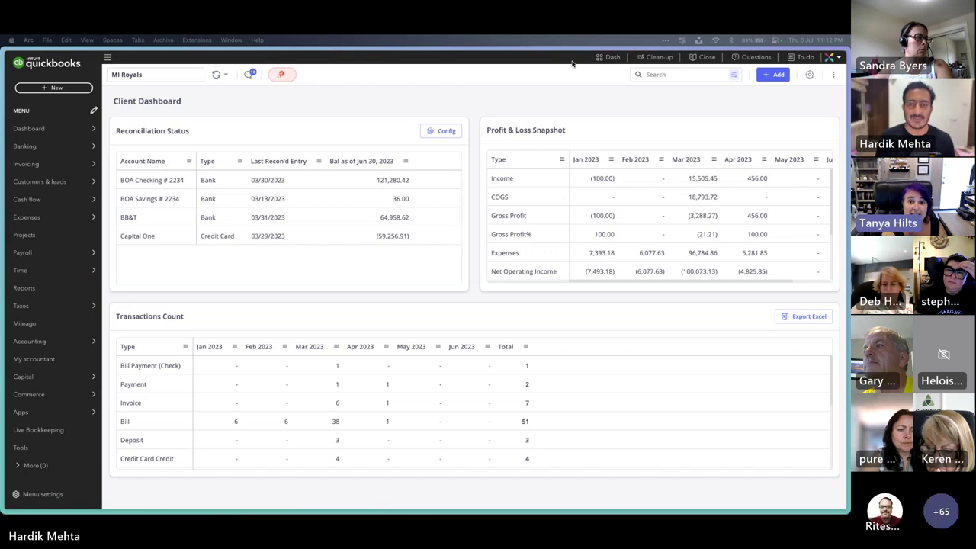
Step: Visit Close Mode, return to the Client Dashboard and review its reconciliation, profit and loss, and transaction count cards
click(702, 60)
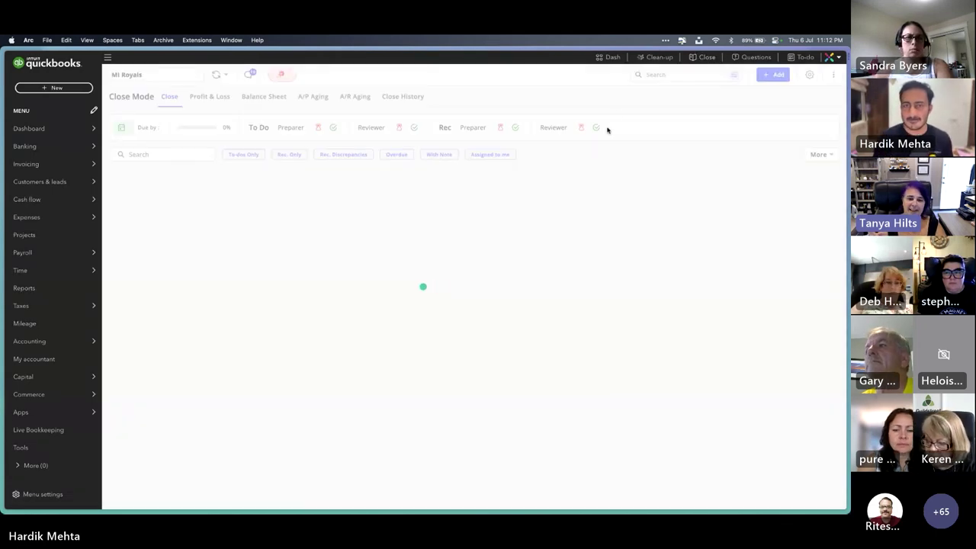
click(612, 60)
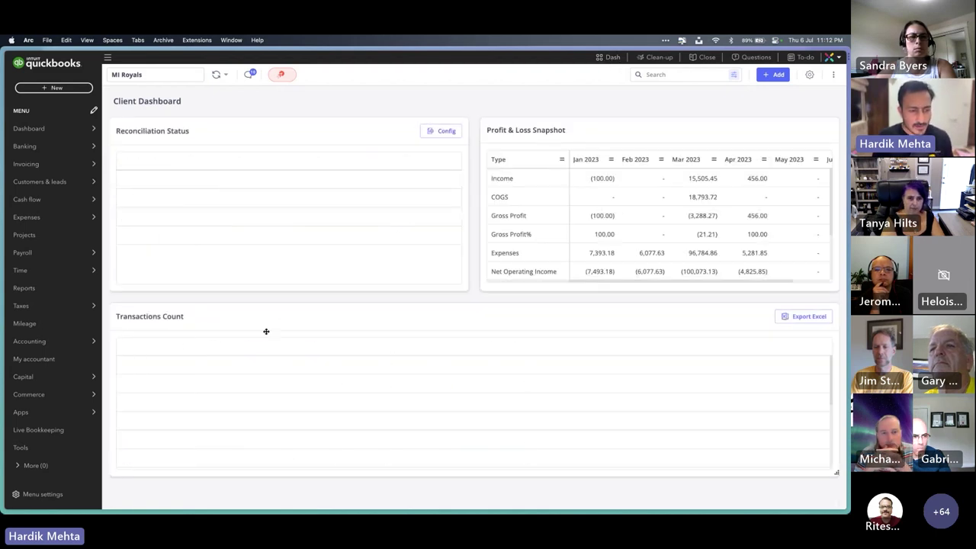
scroll(296, 385, down, 2)
scroll(297, 384, up, 2)
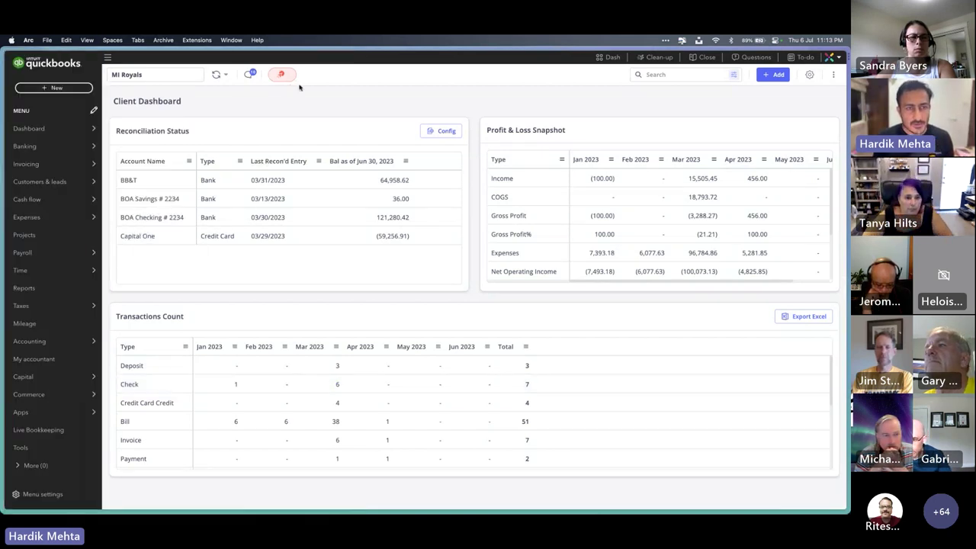
Step: Switch to the Xenett web app, return to the all-clients list and review the Transactions Count Summary report across clients
click(46, 374)
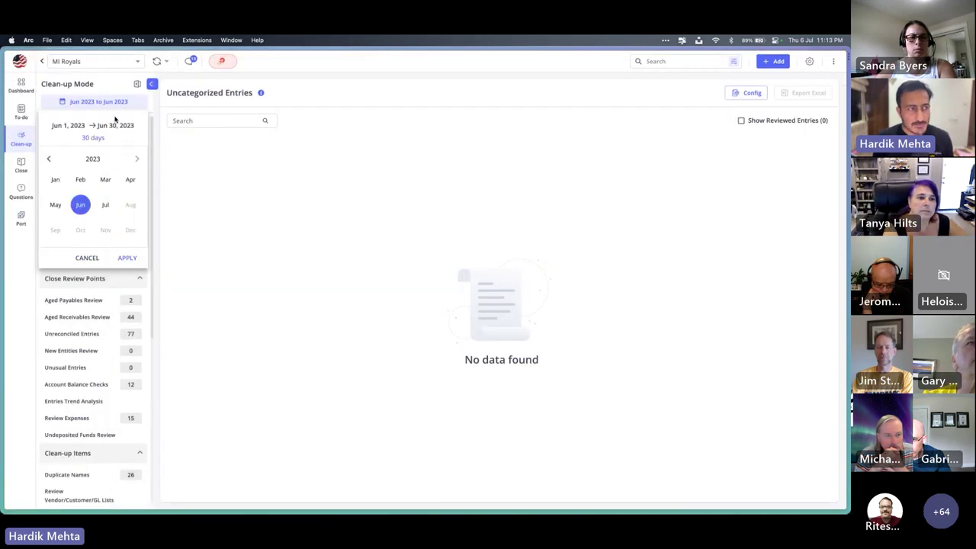
click(42, 61)
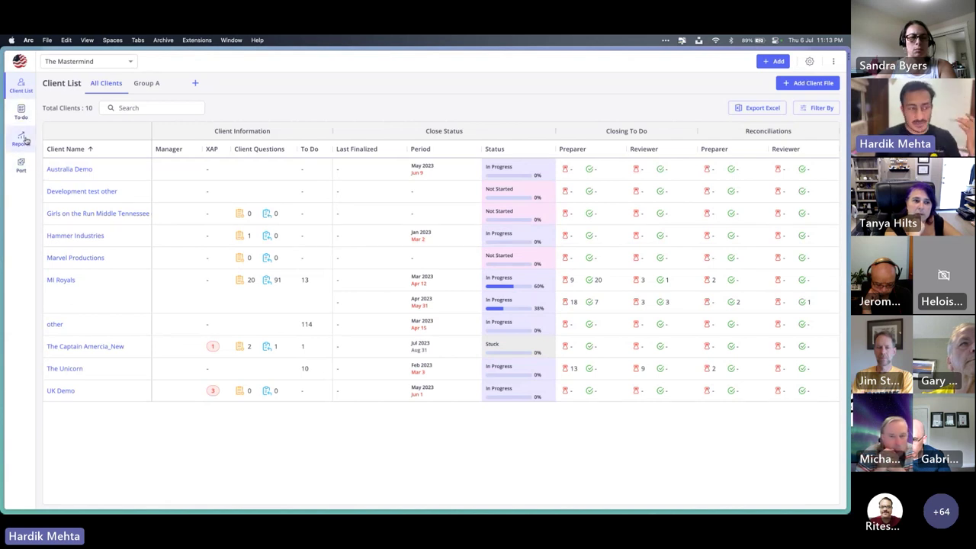
click(23, 140)
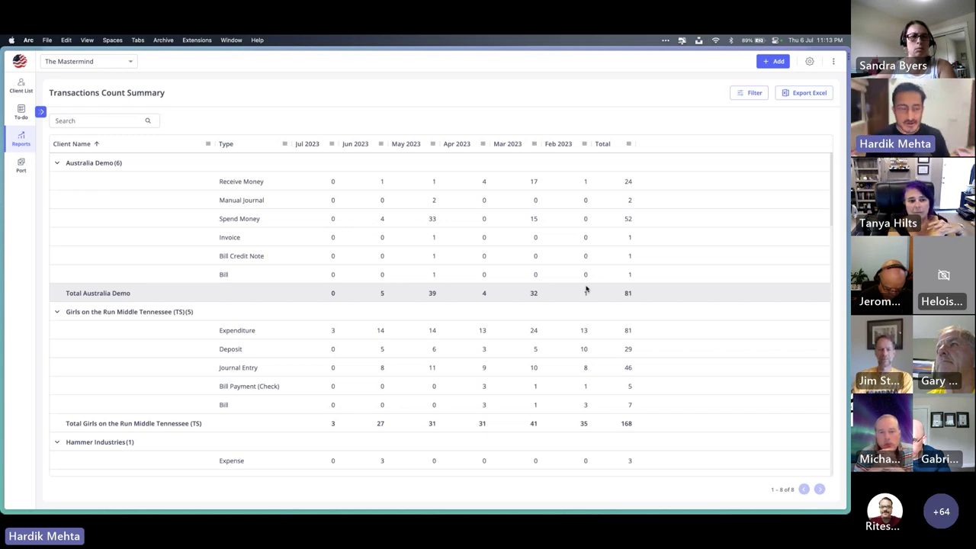
scroll(587, 289, down, 4)
scroll(586, 288, down, 1)
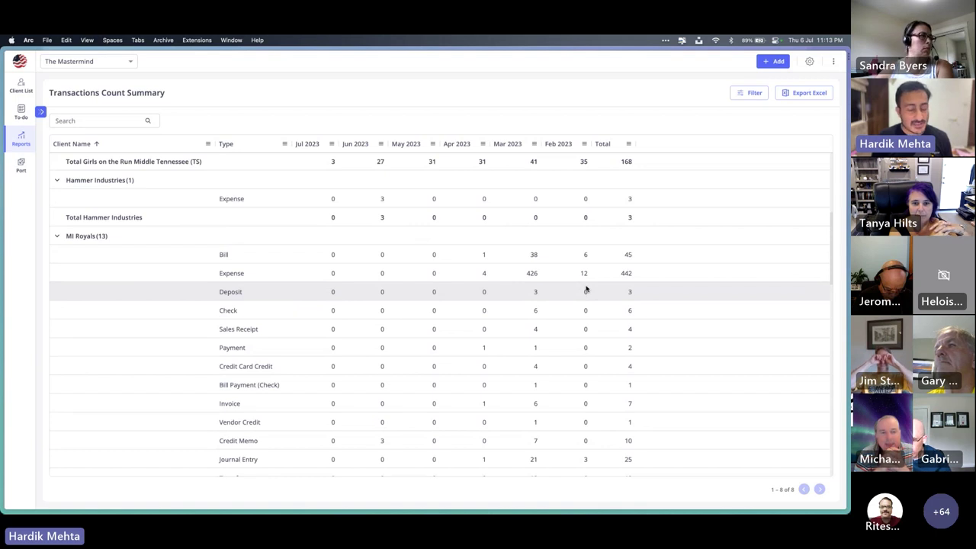
scroll(586, 289, up, 5)
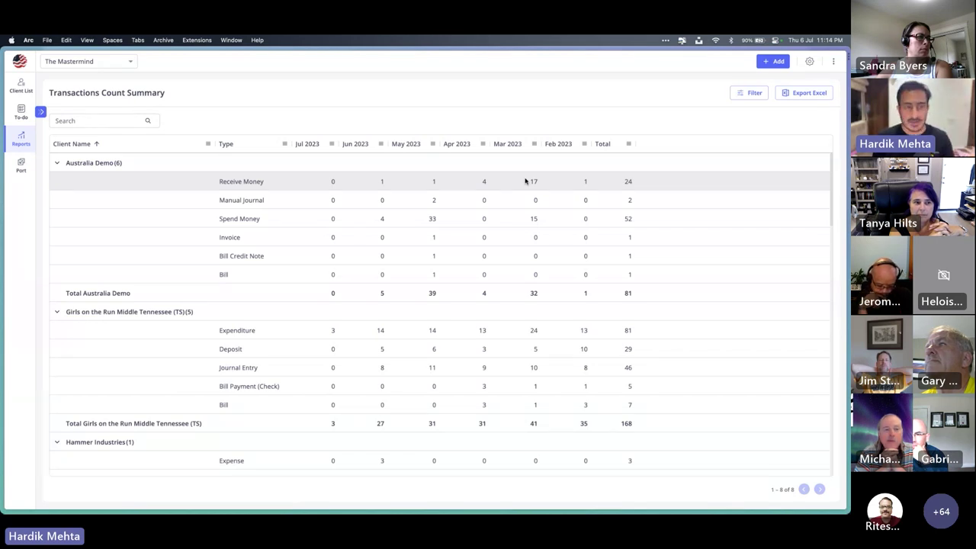
Step: Switch back to QuickBooks Online and open Close Mode for MI Royals
mouse_move(27, 126)
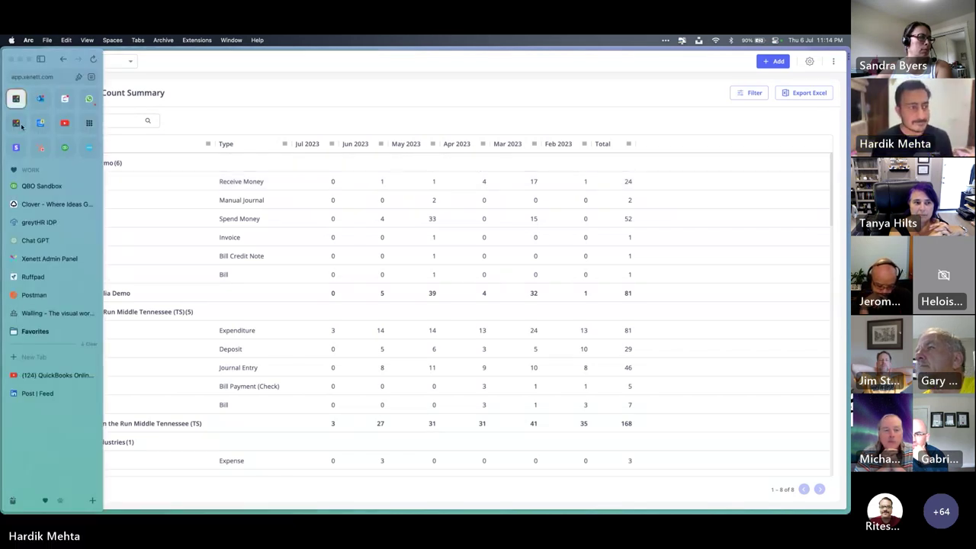
click(64, 147)
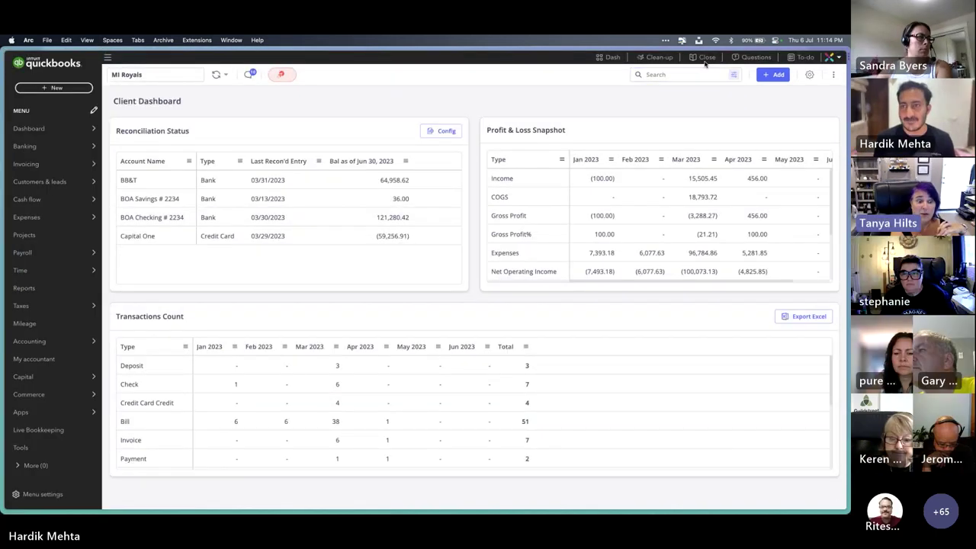
click(705, 60)
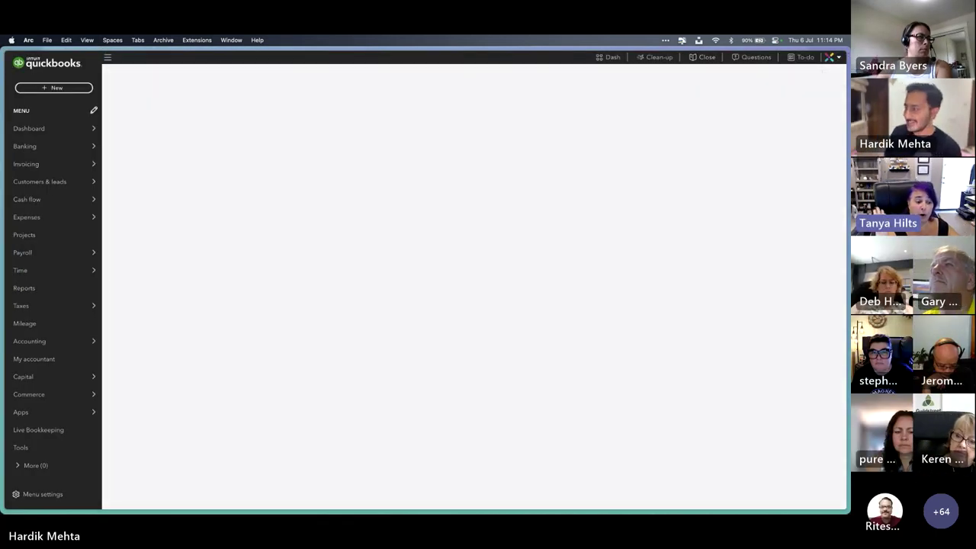
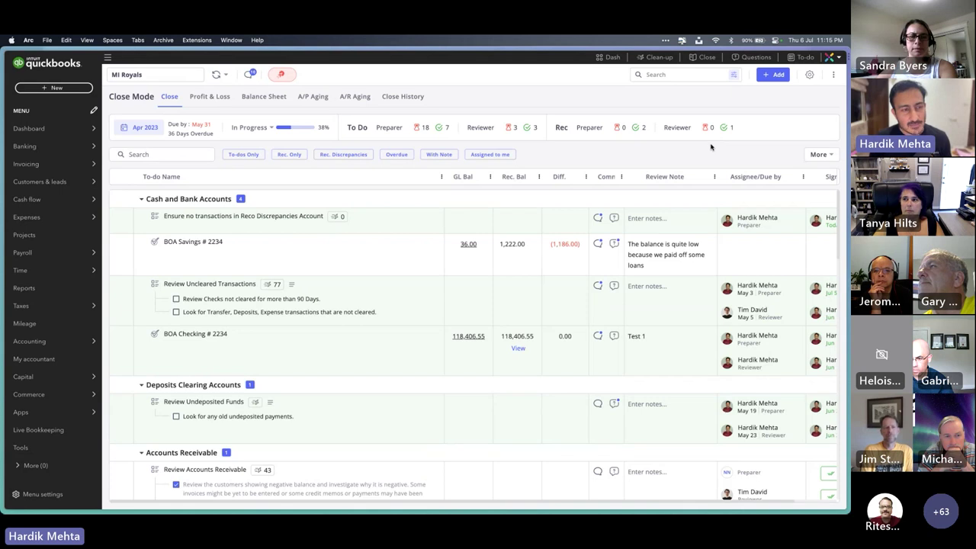
Step: Open Advance Search, add a blank criterion row below the date range, and close the dialog without searching
click(779, 77)
click(785, 158)
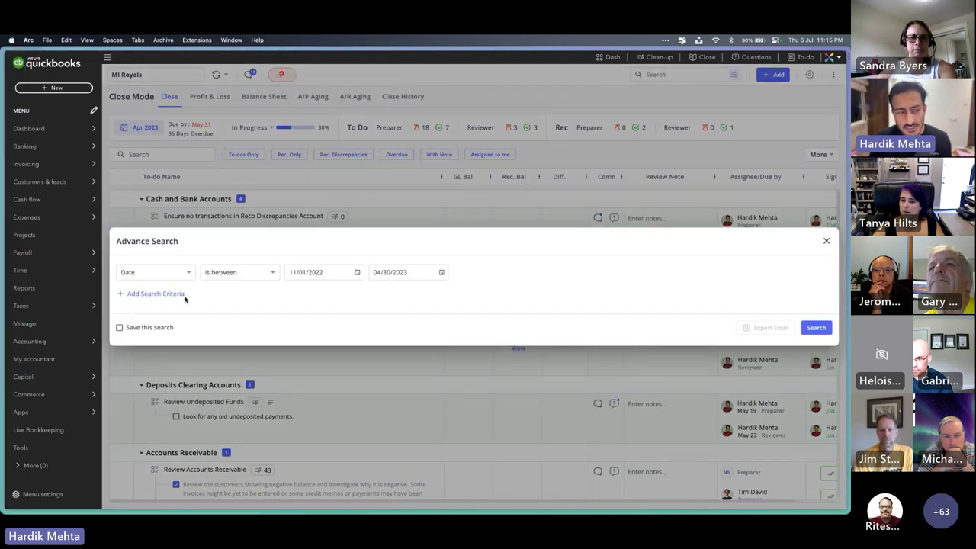
click(157, 294)
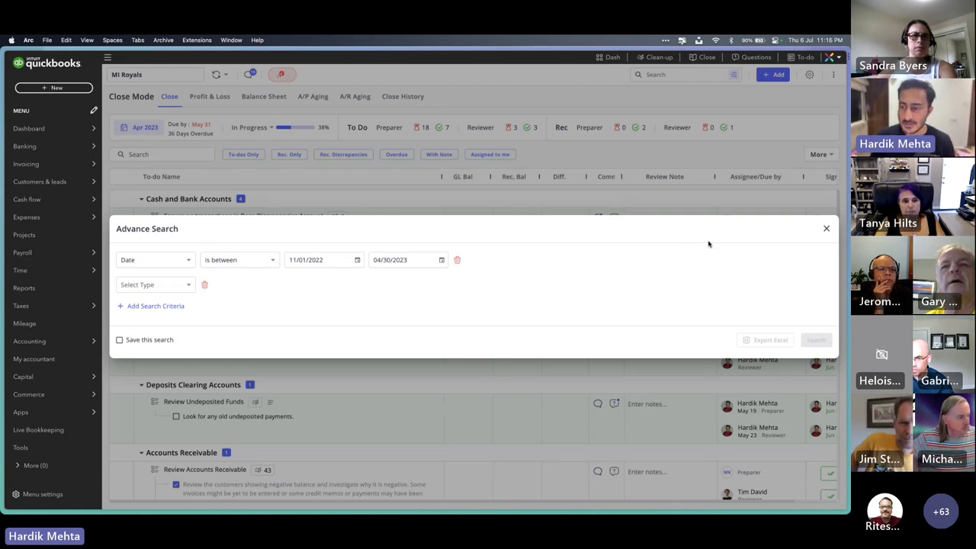
click(826, 228)
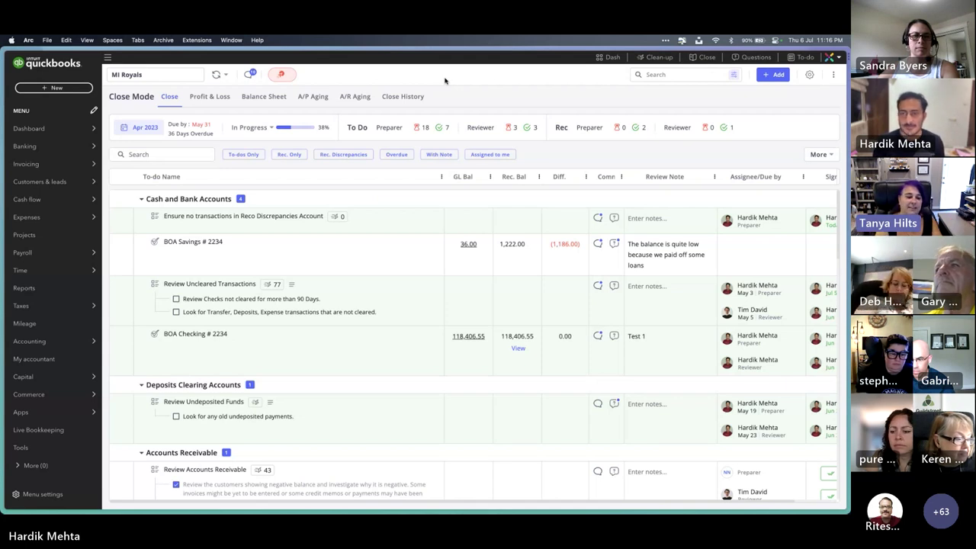
mouse_move(838, 122)
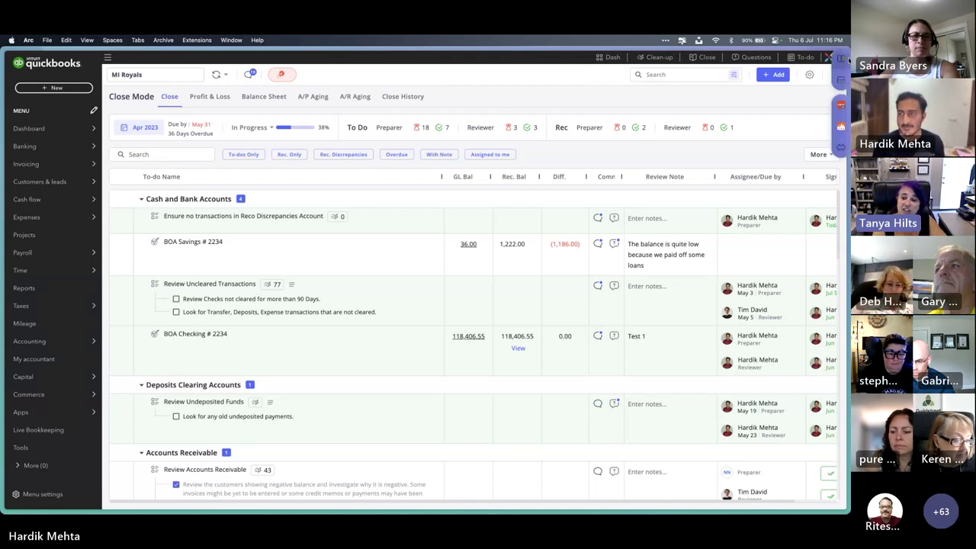
right_click(840, 107)
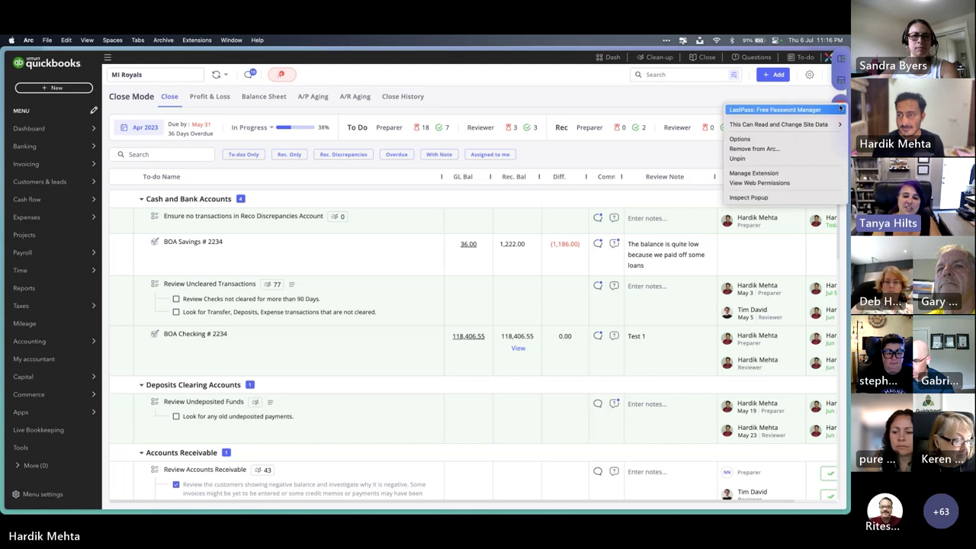
click(644, 110)
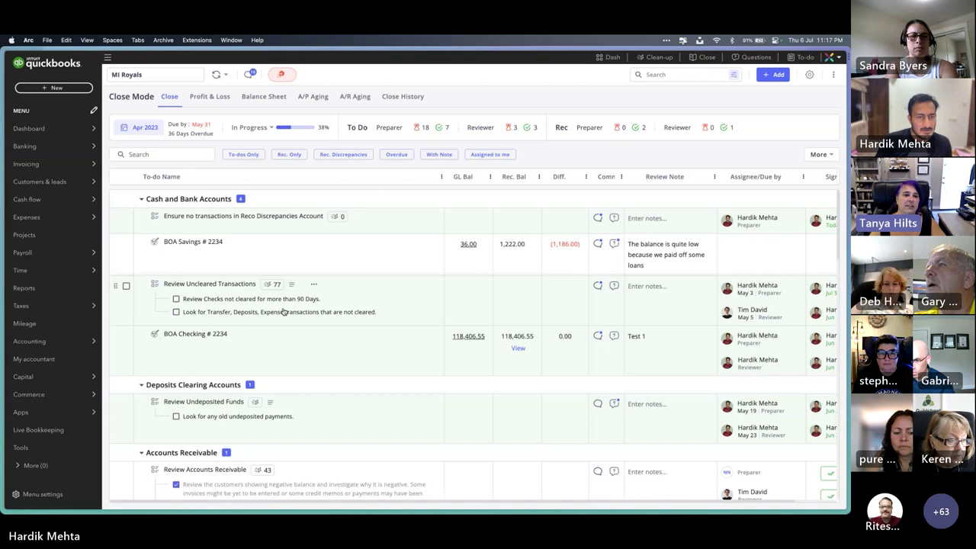
scroll(283, 311, down, 1)
scroll(290, 305, up, 1)
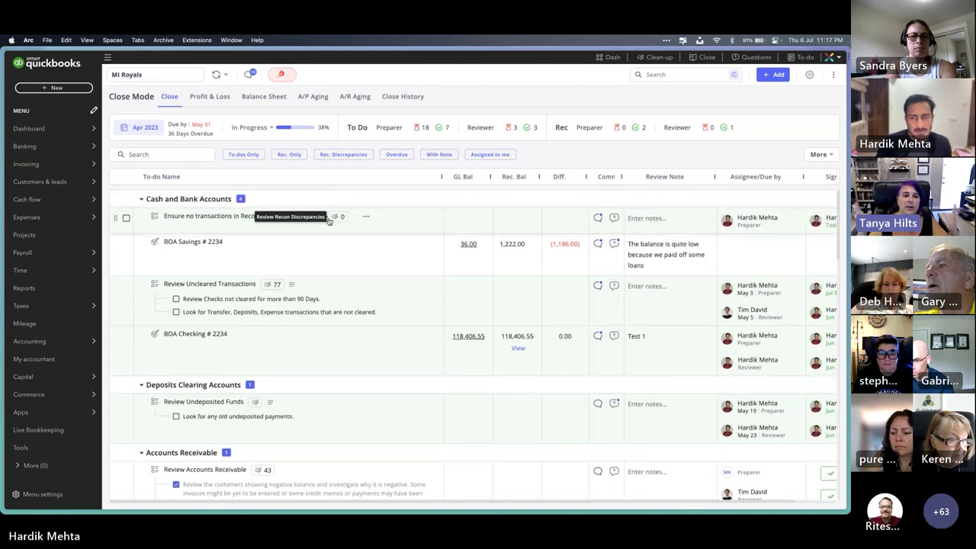
scroll(466, 274, down, 2)
scroll(464, 272, up, 2)
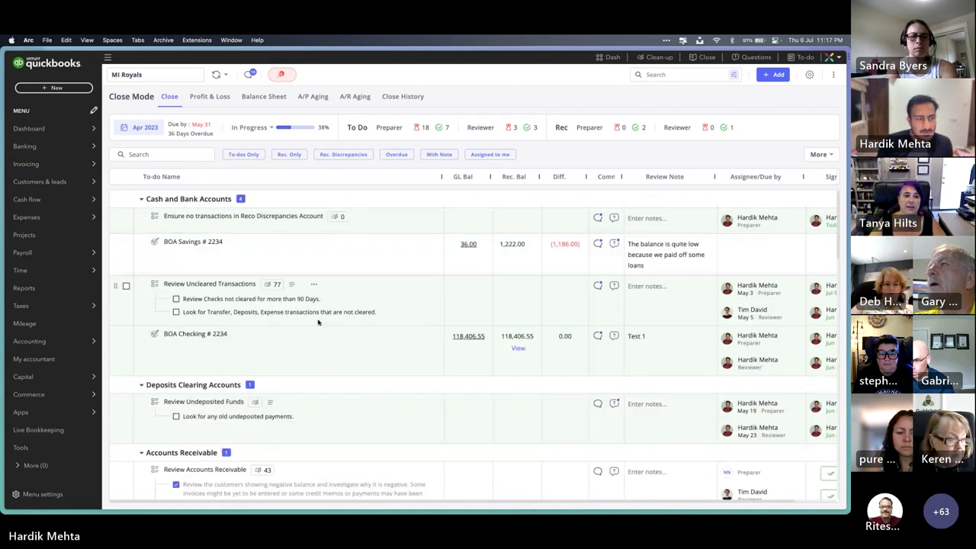
scroll(346, 407, down, 3)
scroll(347, 408, up, 3)
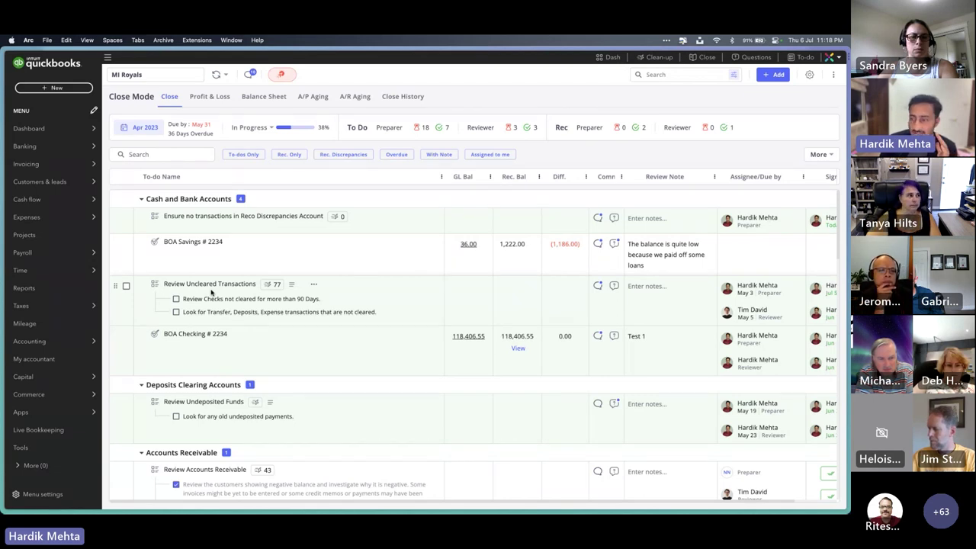
Step: Review the unreconciled entries behind the Review Uncleared Transactions to-do, and look over the checklist's assignee and sign-off columns
click(274, 284)
scroll(359, 325, down, 10)
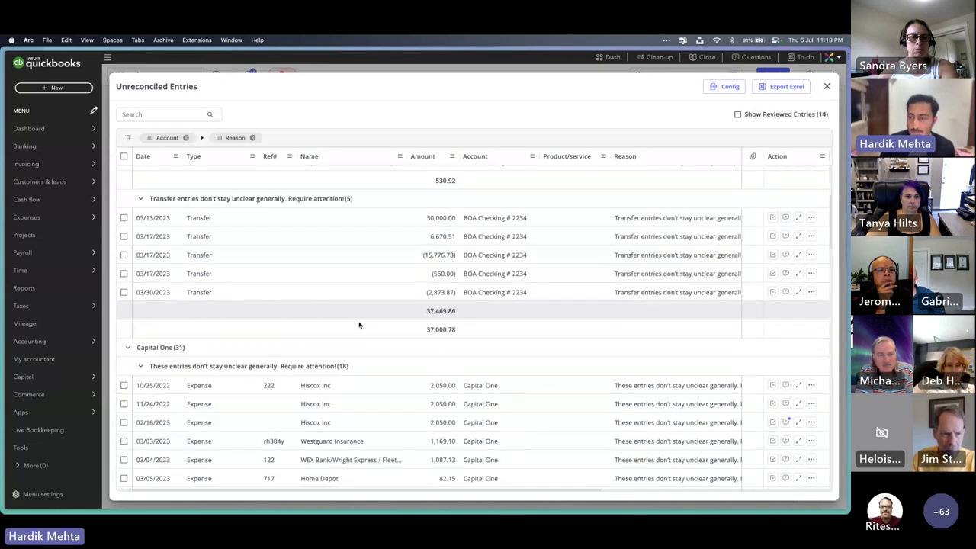
scroll(359, 325, up, 8)
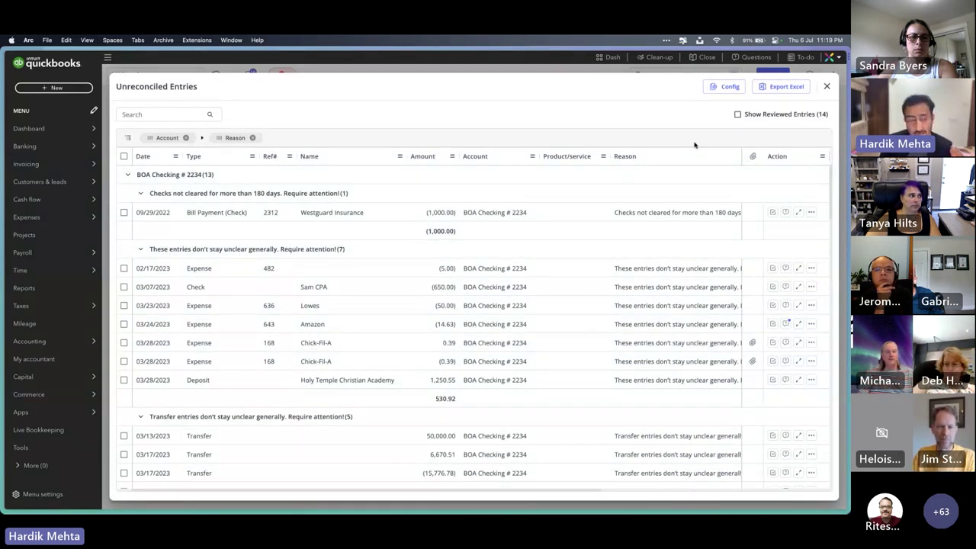
click(829, 87)
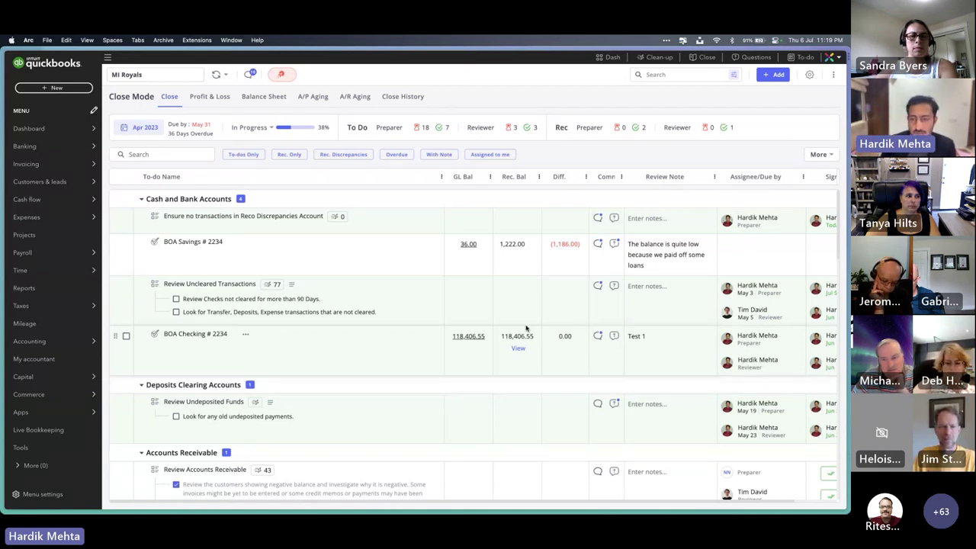
scroll(526, 328, right, 2)
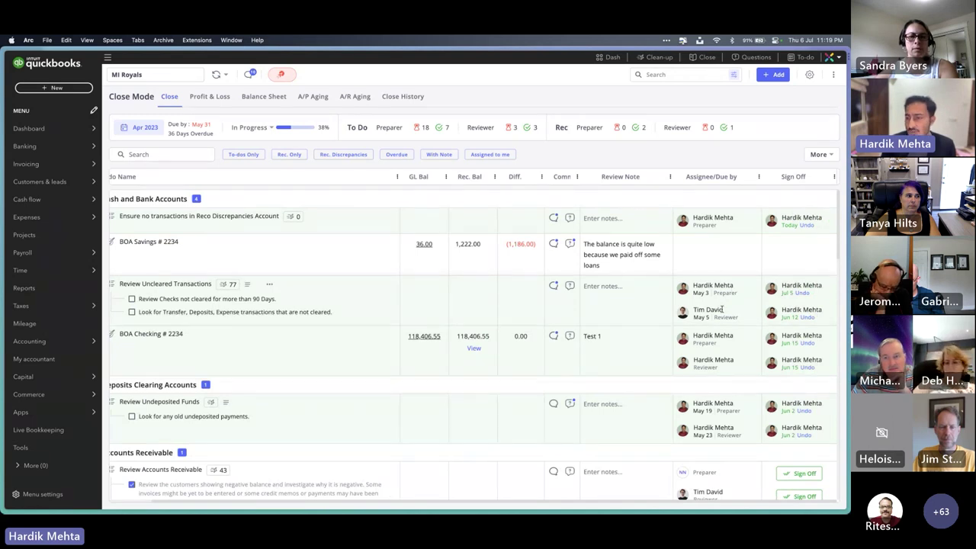
scroll(723, 311, left, 2)
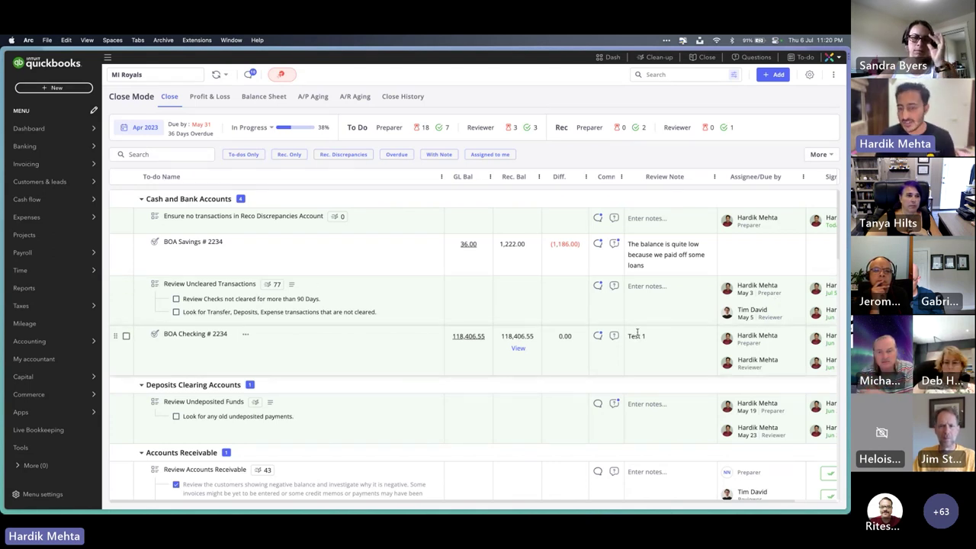
Step: Start a comment on the Review Undeposited Funds to-do, choose an assignee, and close the comment box without posting
scroll(637, 333, down, 3)
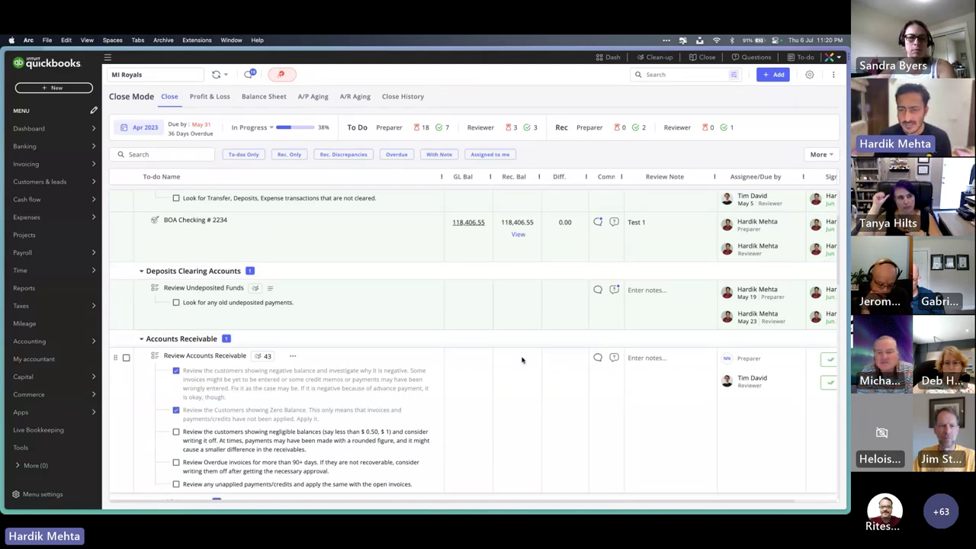
click(598, 290)
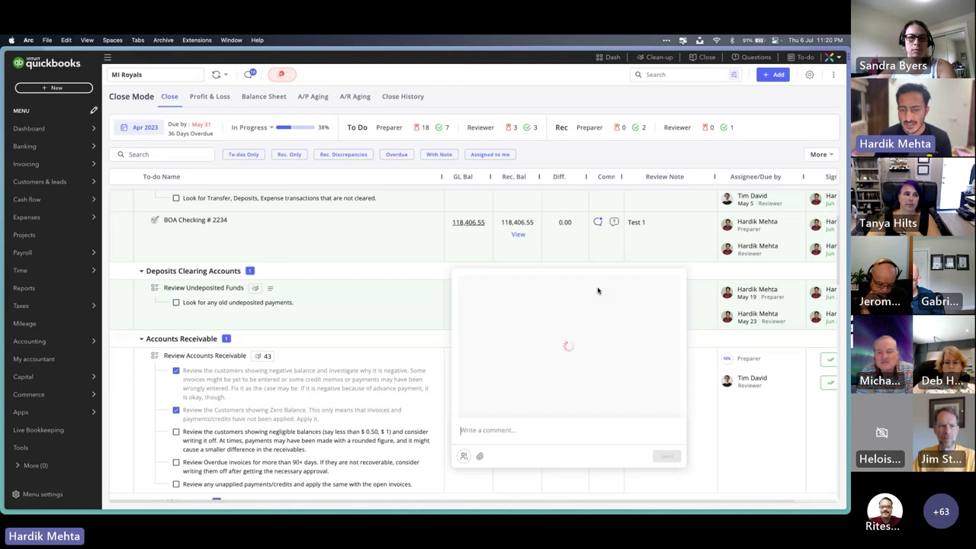
click(464, 456)
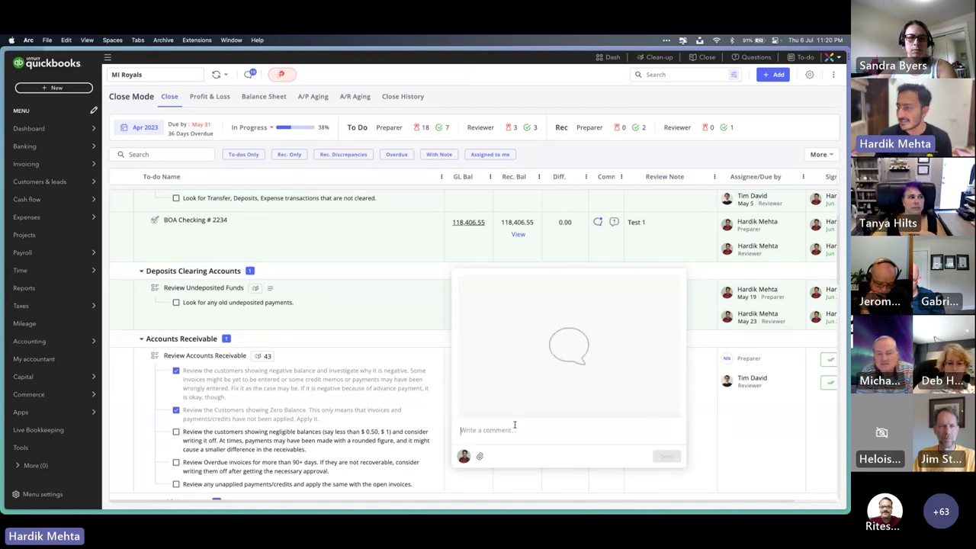
click(677, 263)
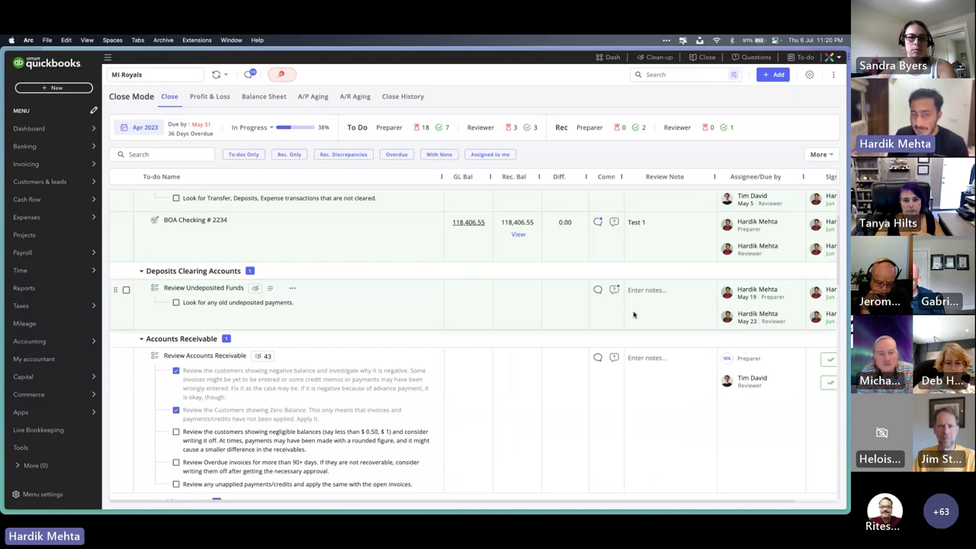
scroll(633, 315, up, 2)
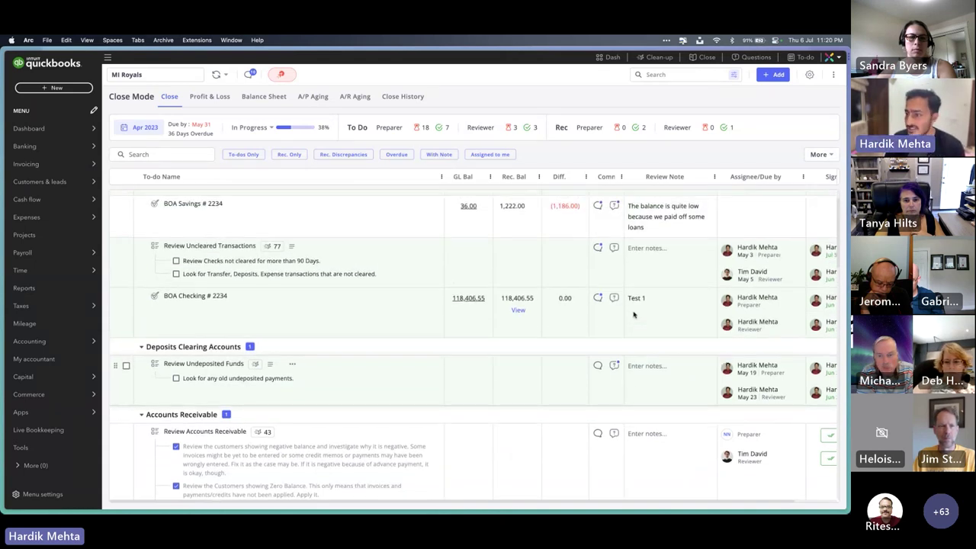
scroll(633, 315, up, 1)
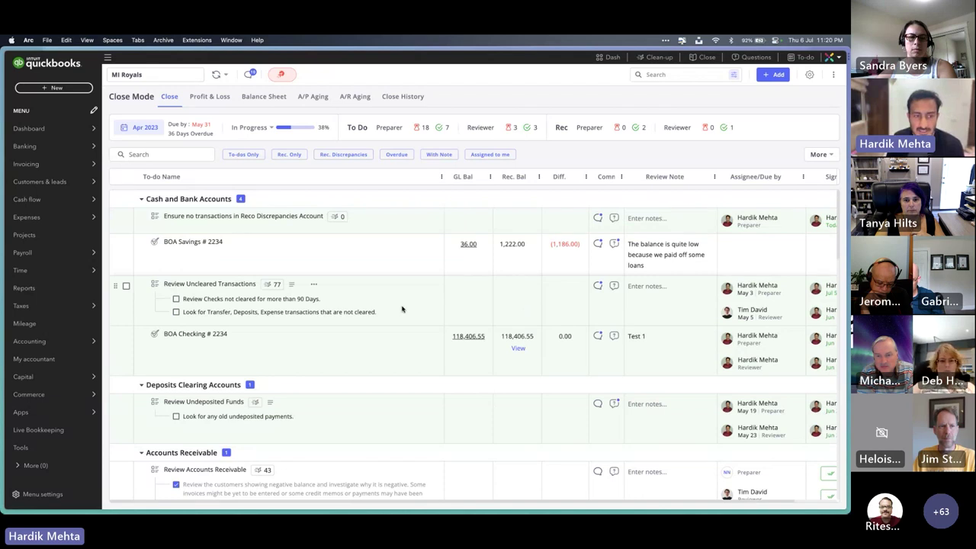
click(598, 244)
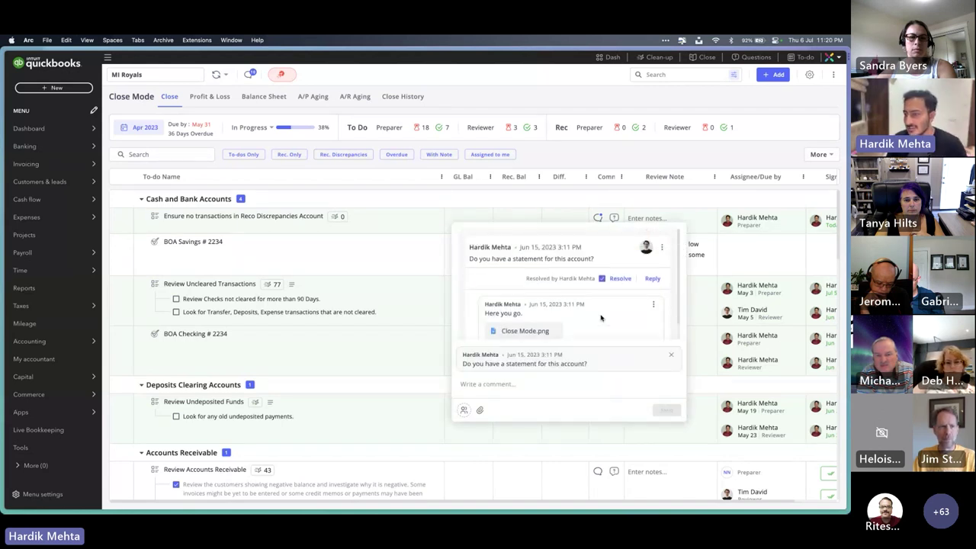
click(676, 196)
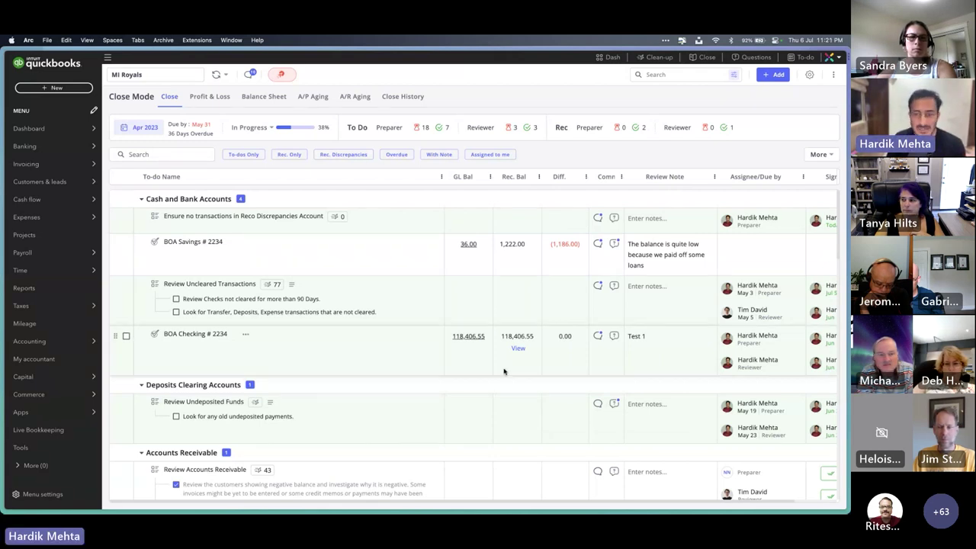
click(614, 245)
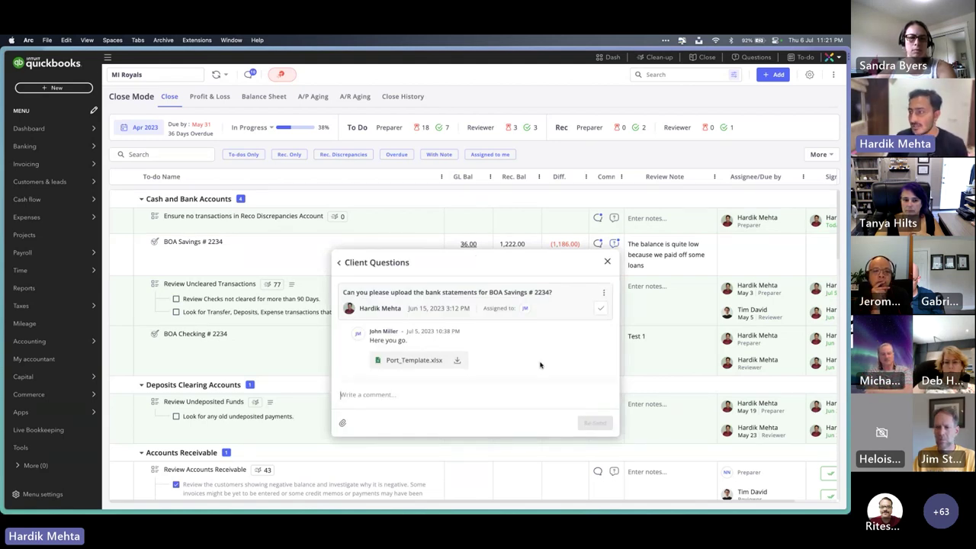
click(608, 264)
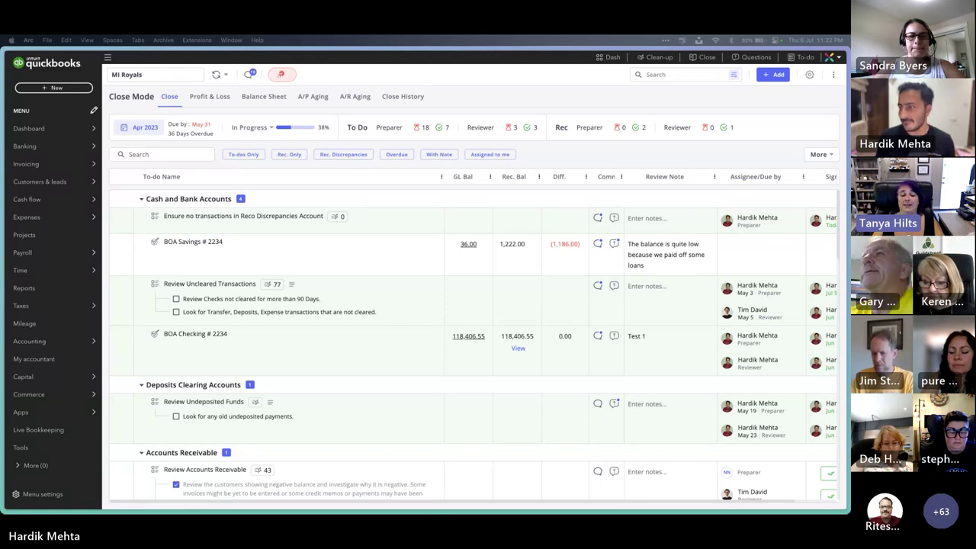
scroll(395, 287, down, 5)
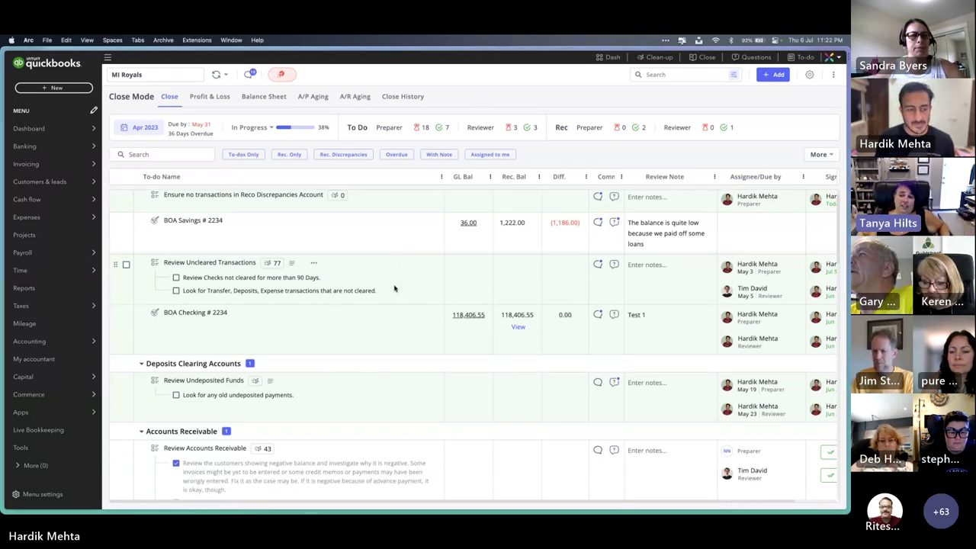
scroll(394, 288, up, 1)
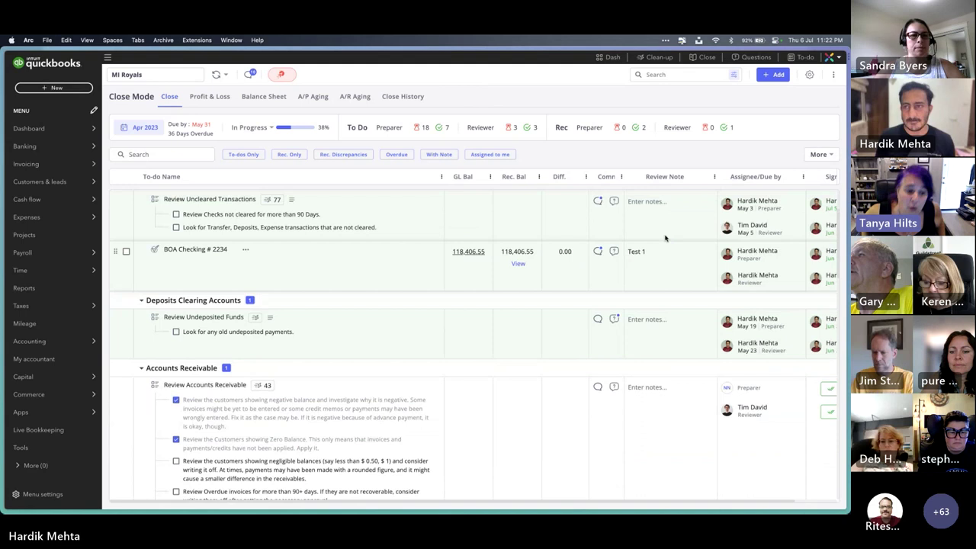
Step: Open the FA Purchases Current Period custom review point in Clean-up, view its search criteria, and cancel editing without saving
click(650, 58)
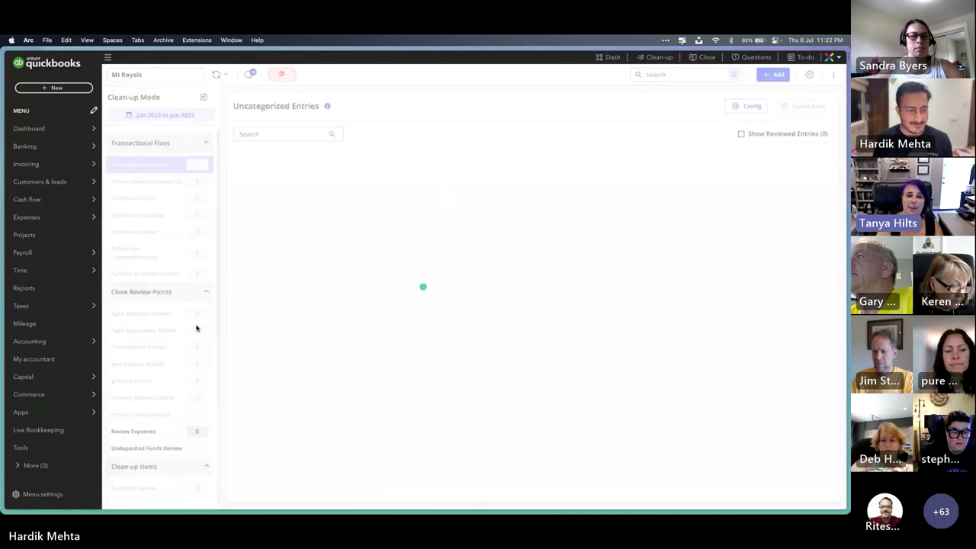
scroll(183, 358, down, 5)
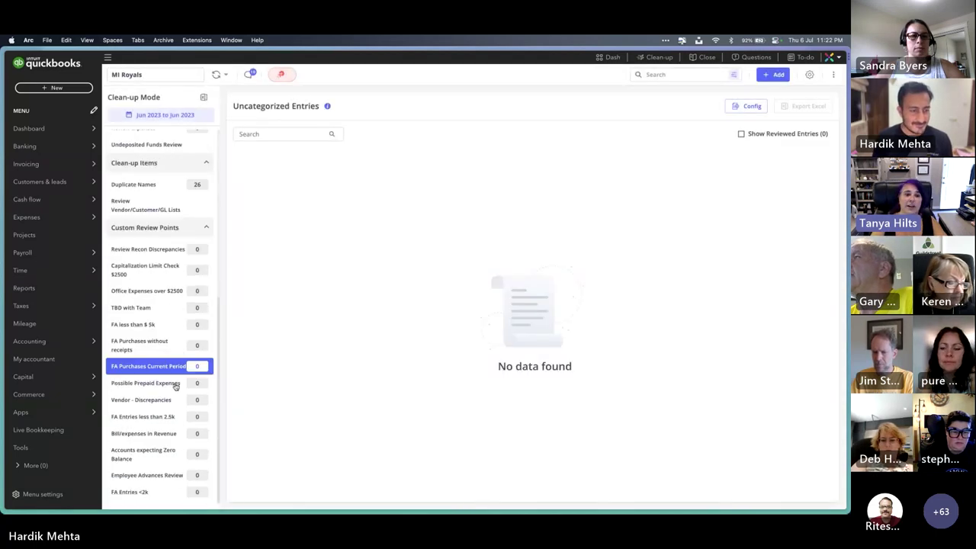
click(158, 365)
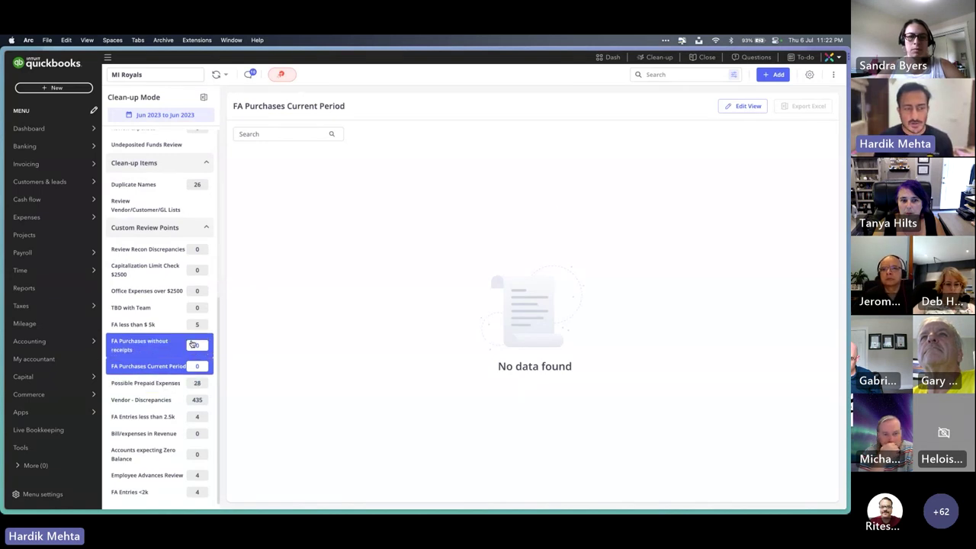
click(748, 107)
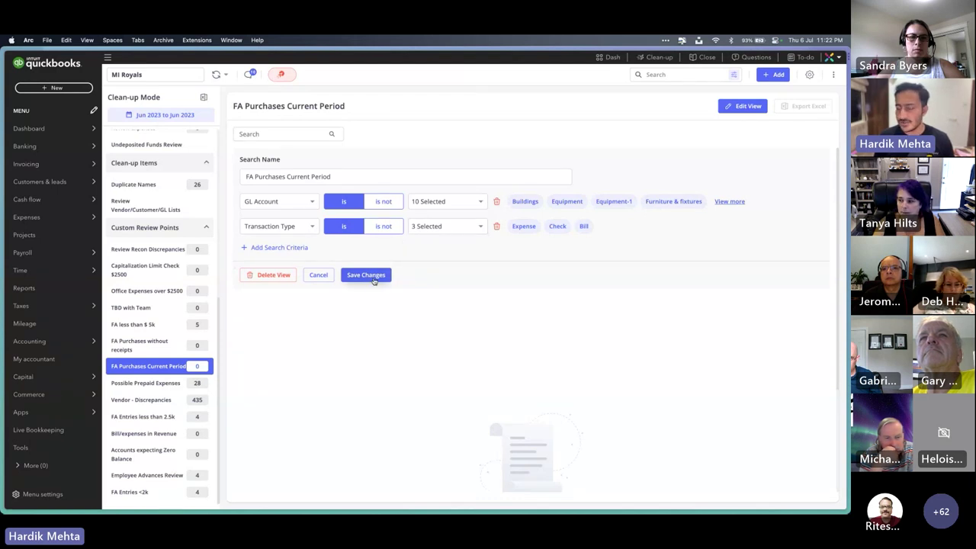
click(324, 275)
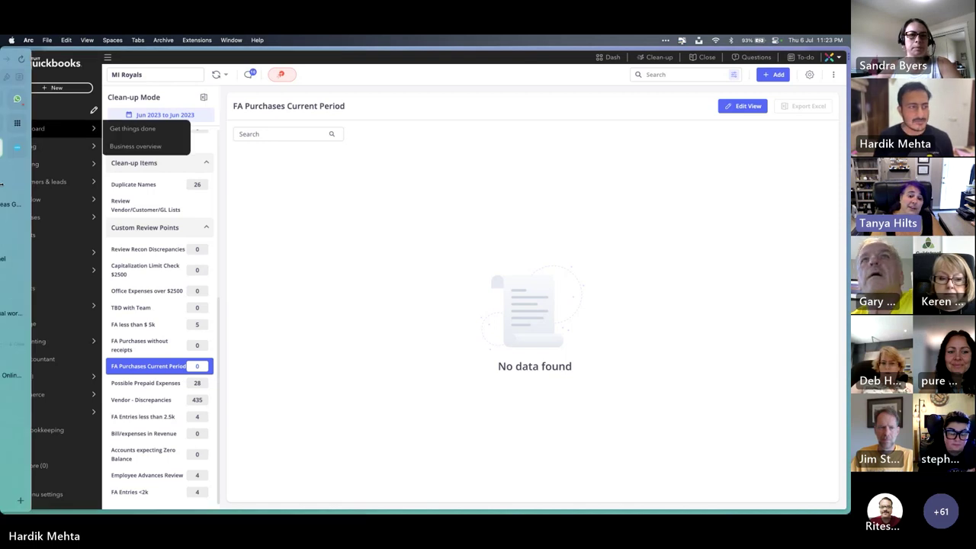
Step: Switch to Xero and log in by filling the account e-mail and password from a saved login
click(68, 150)
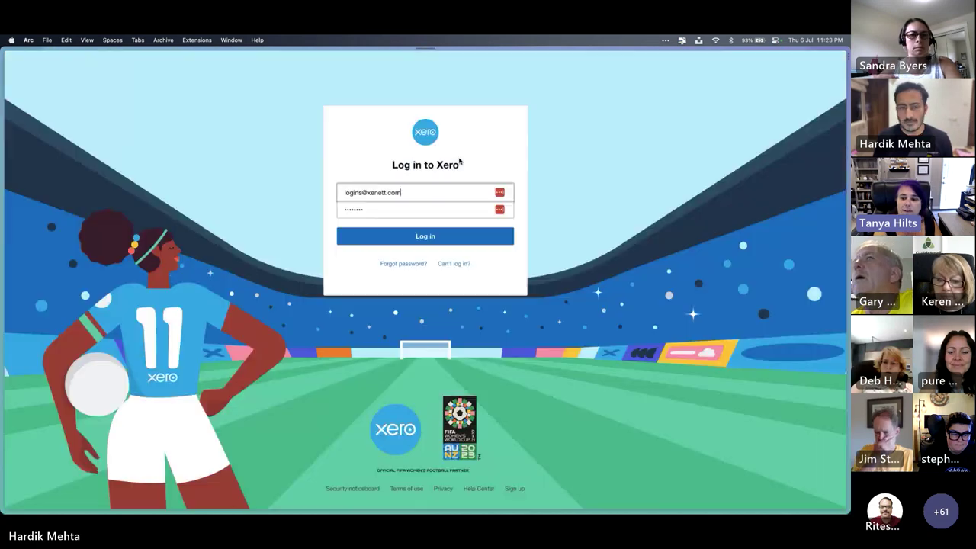
click(500, 194)
scroll(451, 255, down, 3)
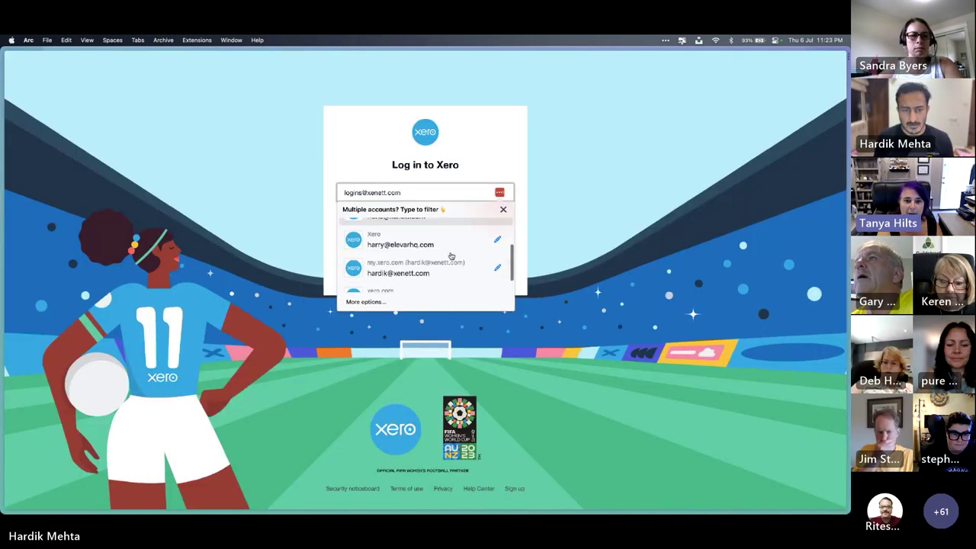
click(429, 260)
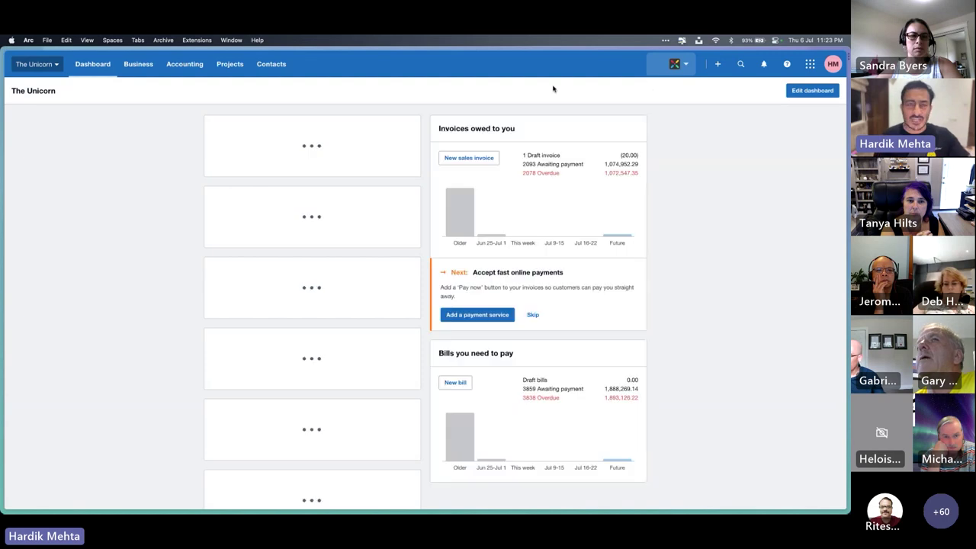
Step: Look at the Xenett extension options on The Unicorn's Xero dashboard, and close them without choosing one
click(671, 66)
click(671, 66)
click(670, 67)
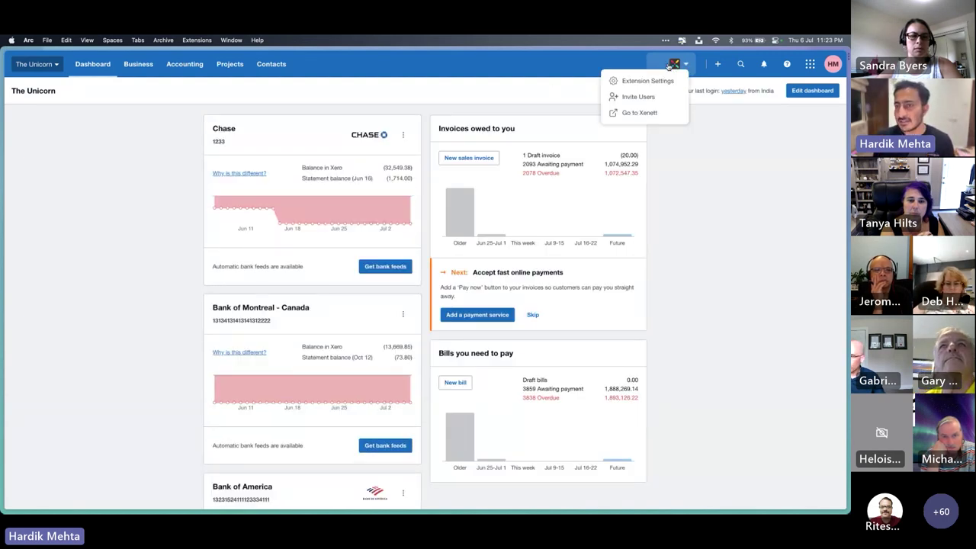
click(662, 68)
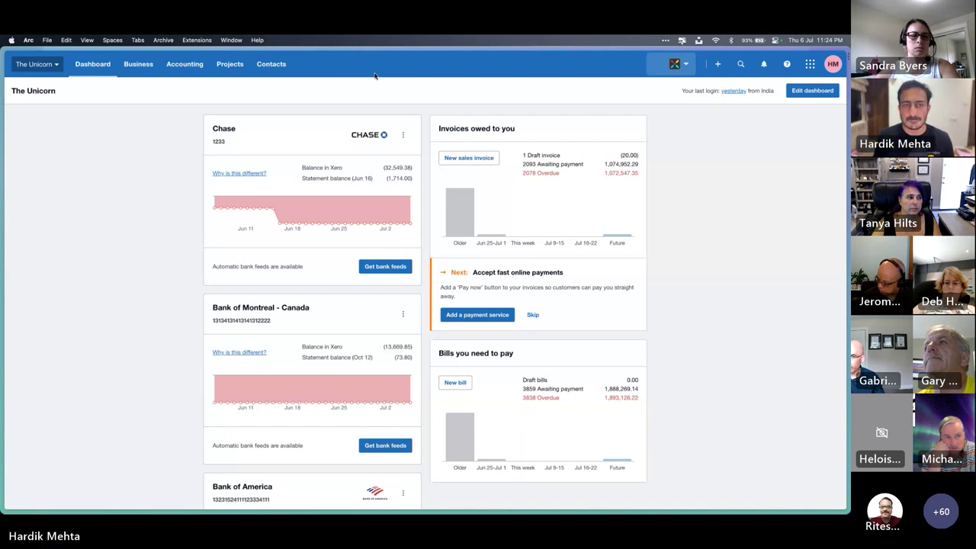
Step: Switch back to QuickBooks Online, show the Xero dashboard once more, and return to the QuickBooks clean-up view
mouse_move(3, 153)
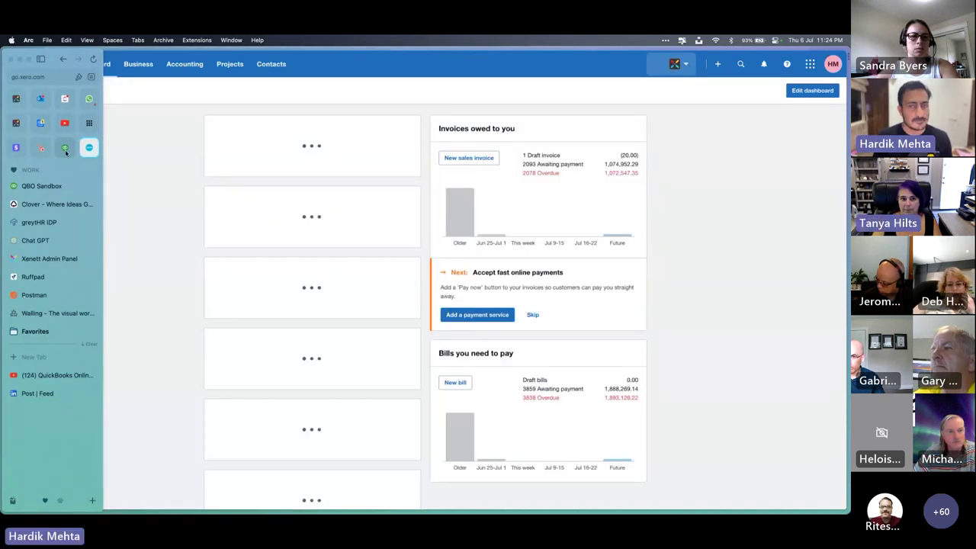
click(61, 148)
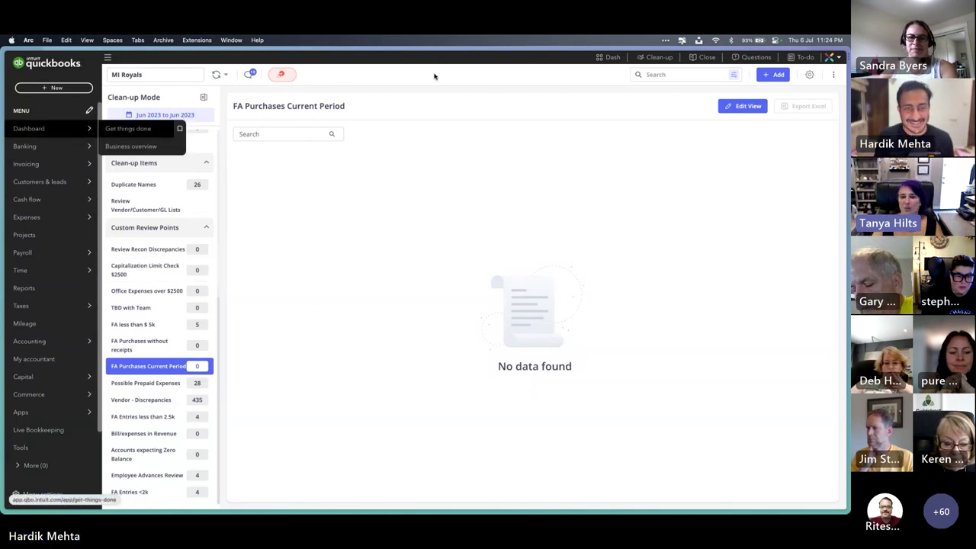
click(86, 148)
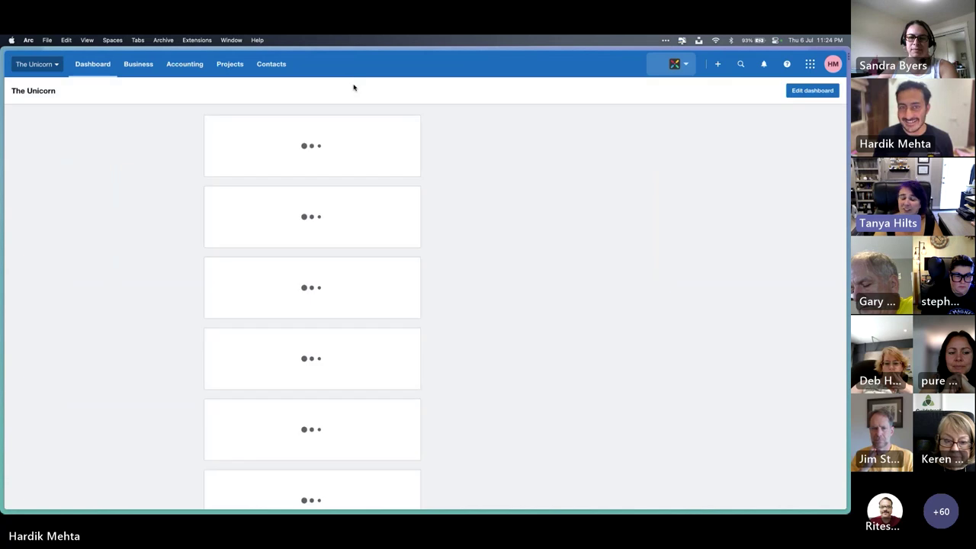
mouse_move(2, 98)
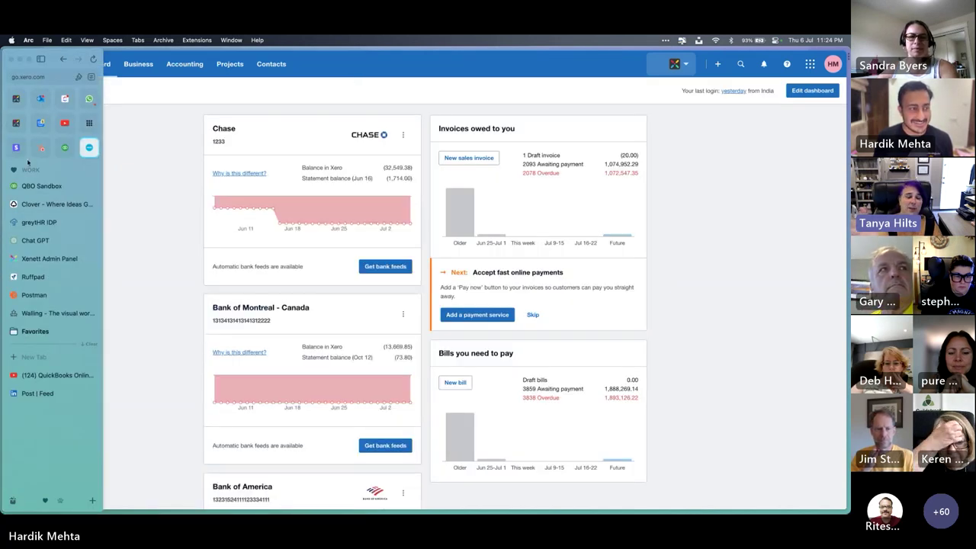
click(65, 148)
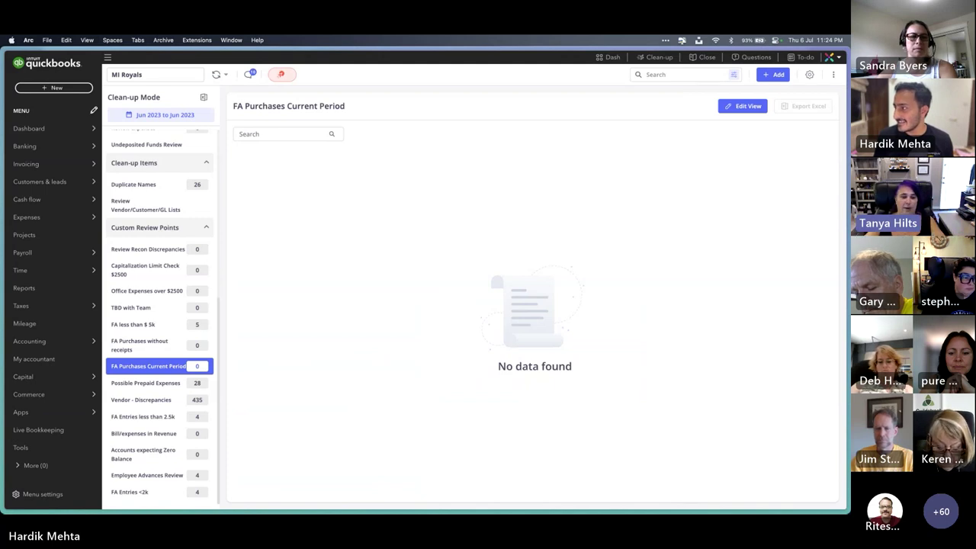
key(ctrl+Up)
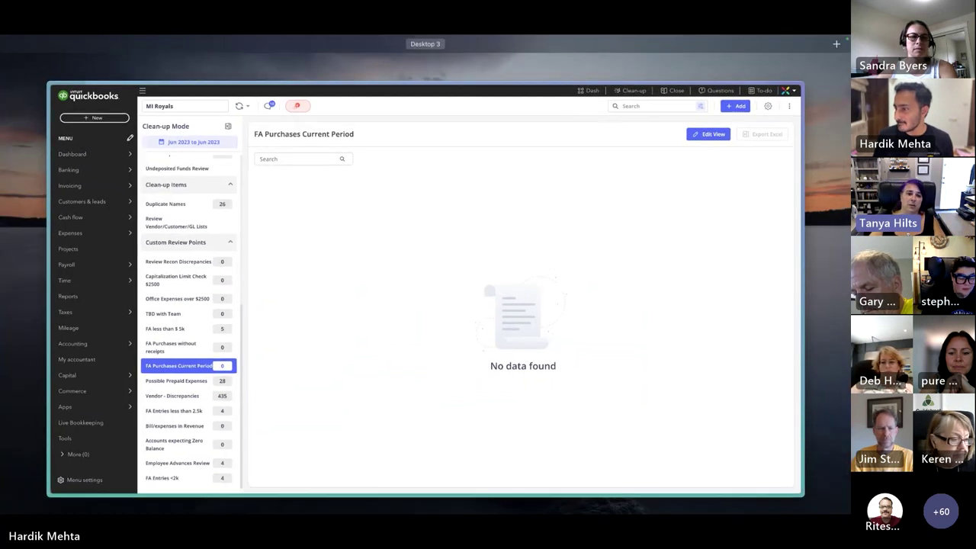
key(ctrl+Up)
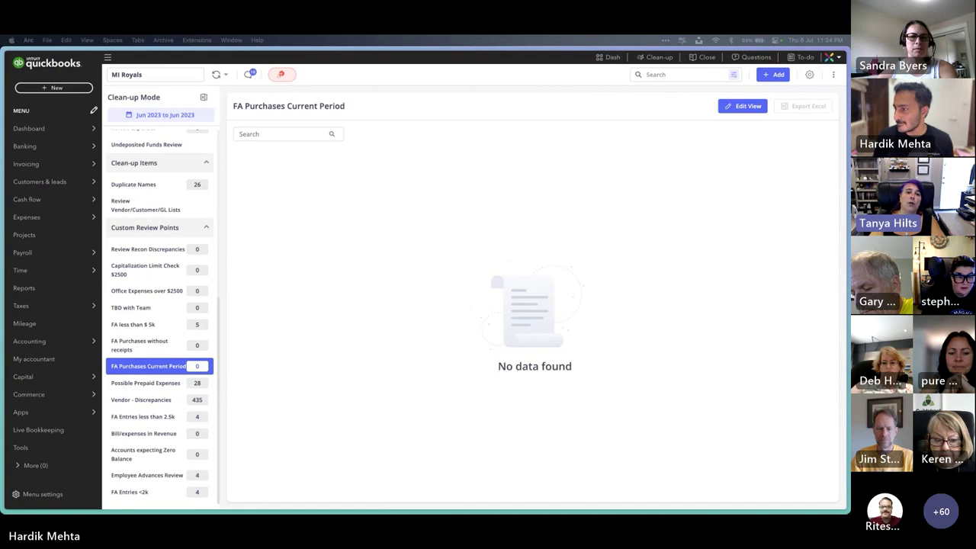
key(ctrl+Up)
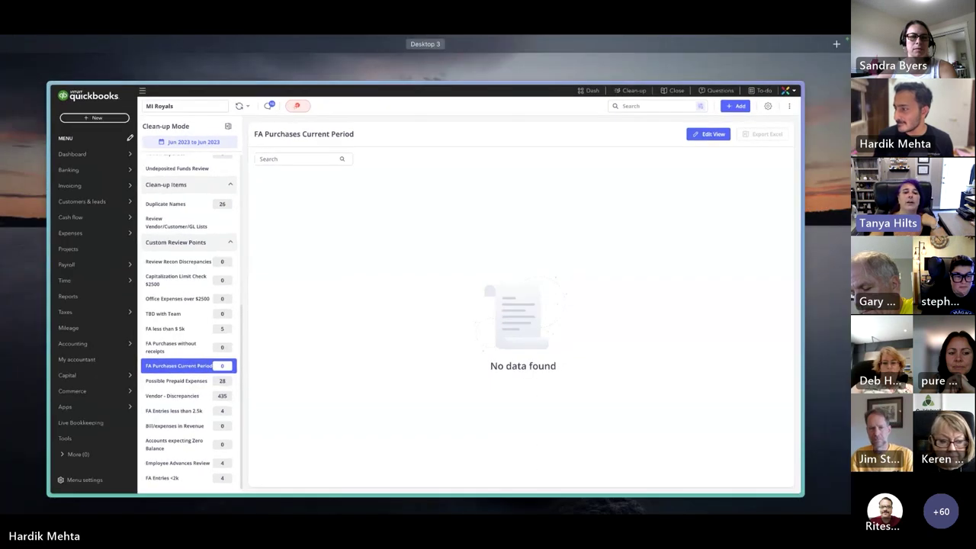
key(ctrl+Up)
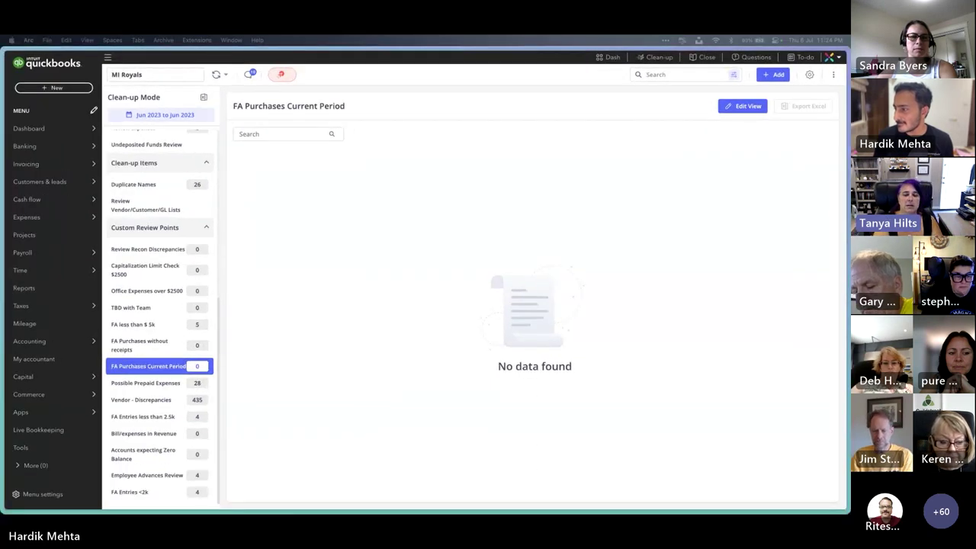
key(ctrl+Up)
key(ctrl+Up)
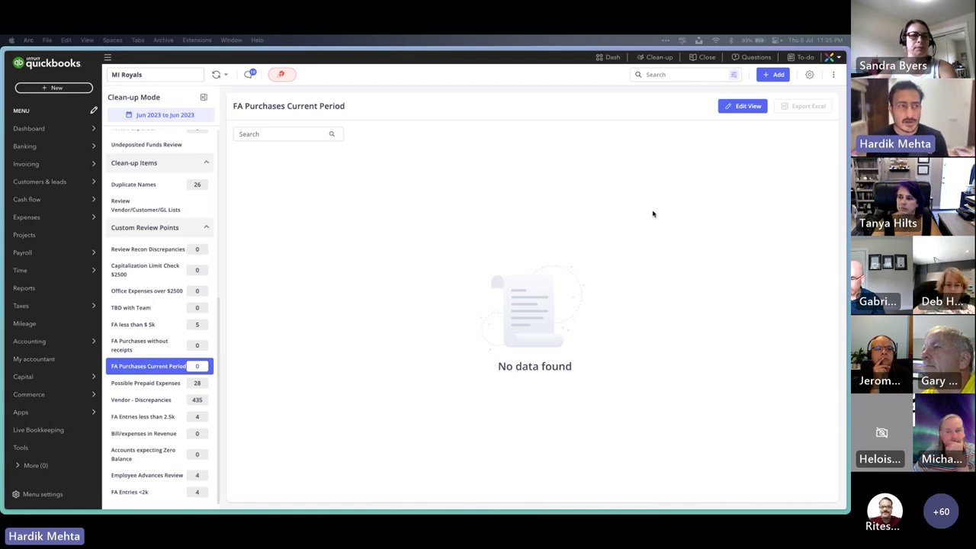
Step: Look through the Clean-up Mode review points and open the TBD with Team custom review point
scroll(217, 218, up, 5)
click(497, 71)
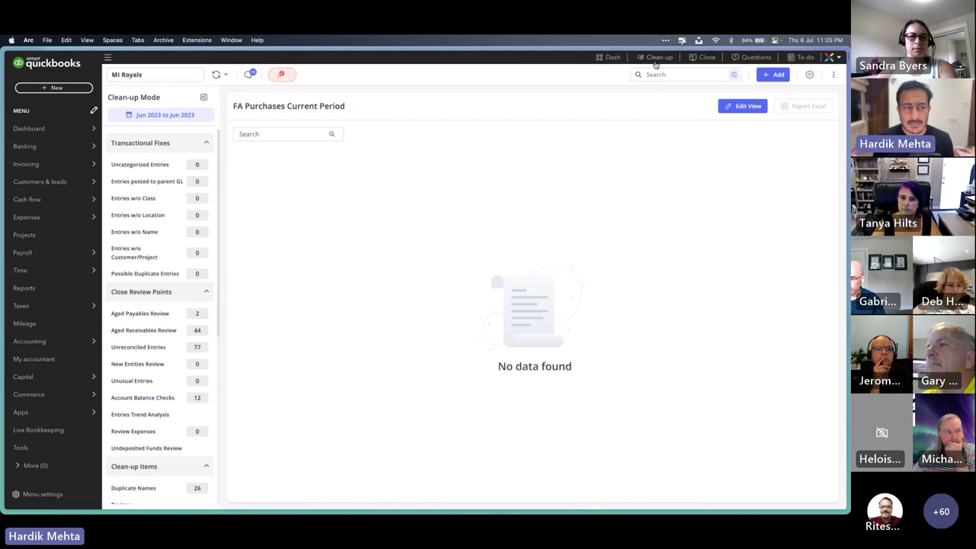
scroll(192, 341, down, 8)
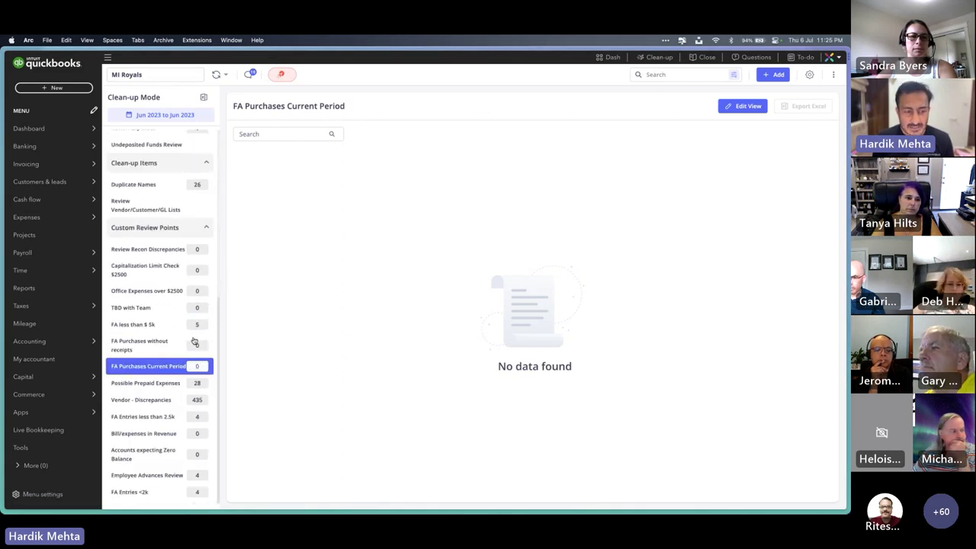
click(156, 308)
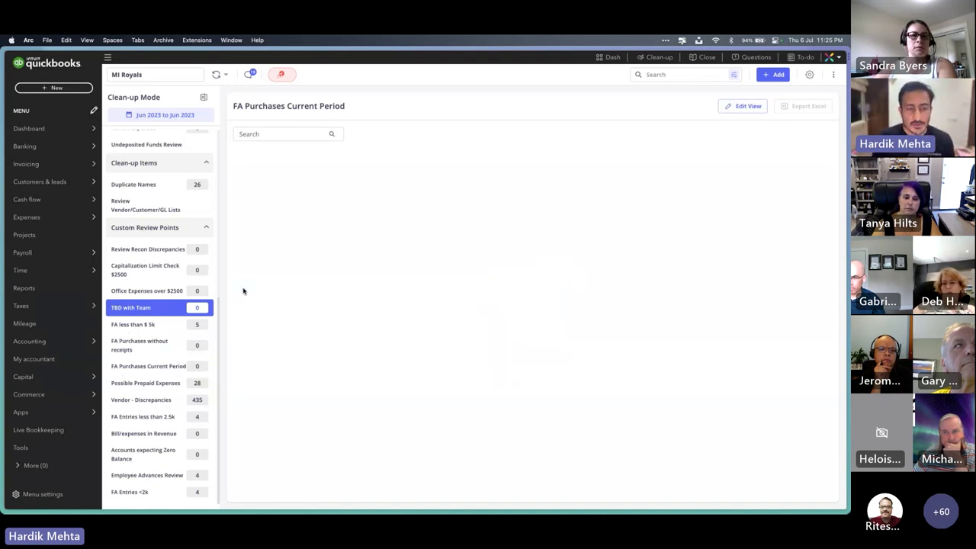
Step: Open the practice settings, view the Bookkeeping to-do template under Templates, and close the settings
click(809, 74)
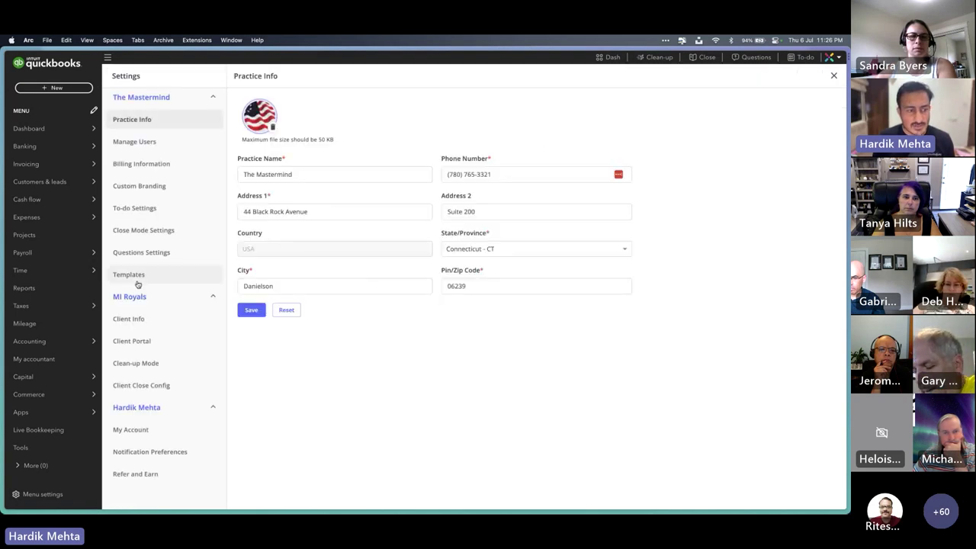
click(131, 276)
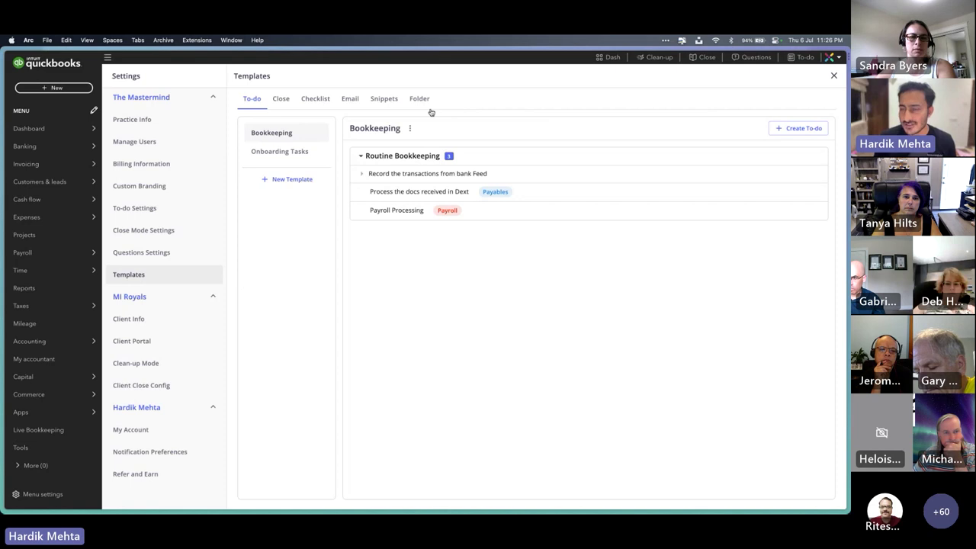
click(834, 77)
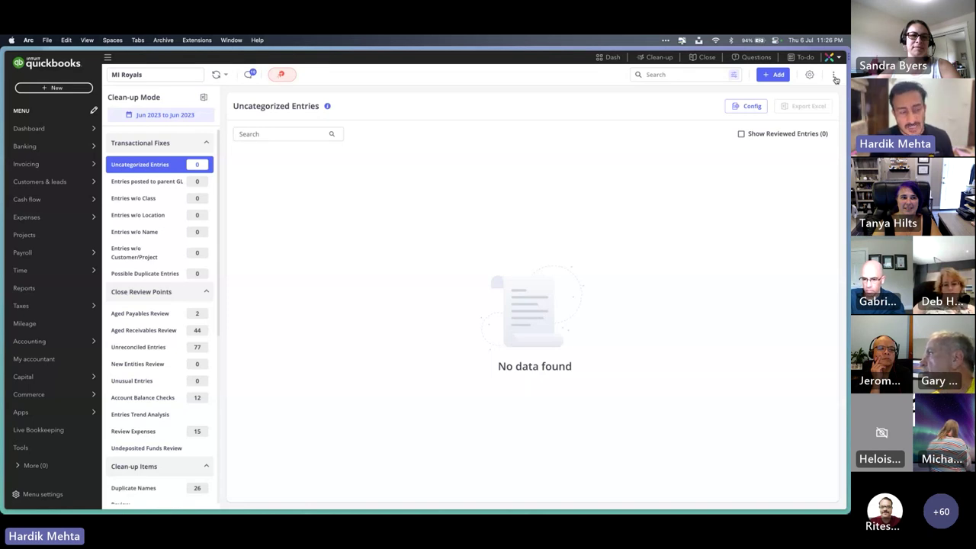
Step: Look over Review Expenses by payee in Clean-up Mode, and open the Apr 2023 Profit & Loss in Close Mode
click(162, 434)
scroll(398, 330, down, 5)
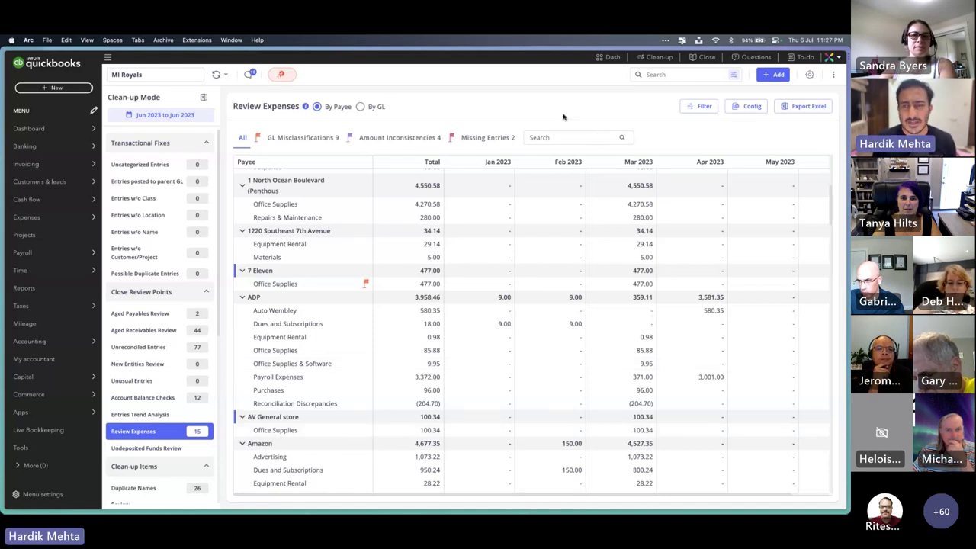
click(717, 59)
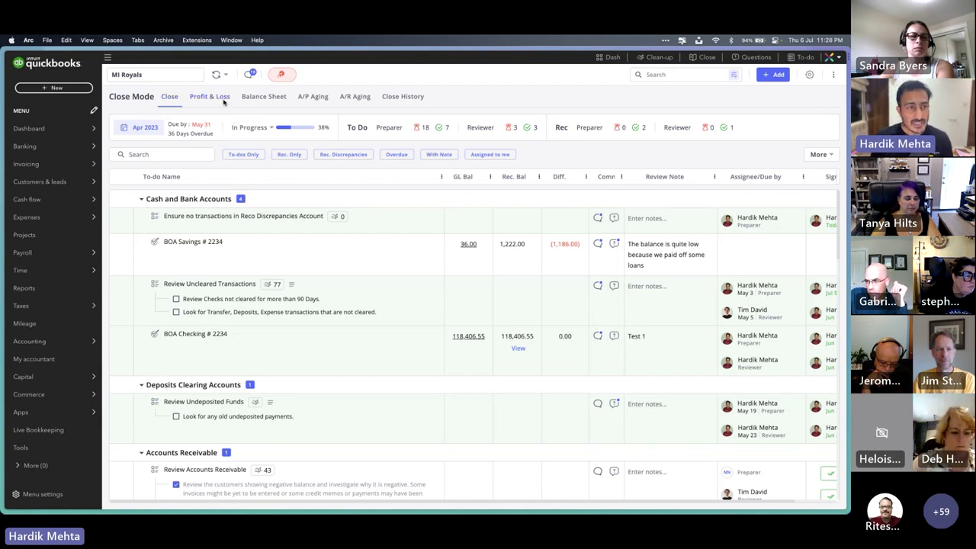
click(210, 96)
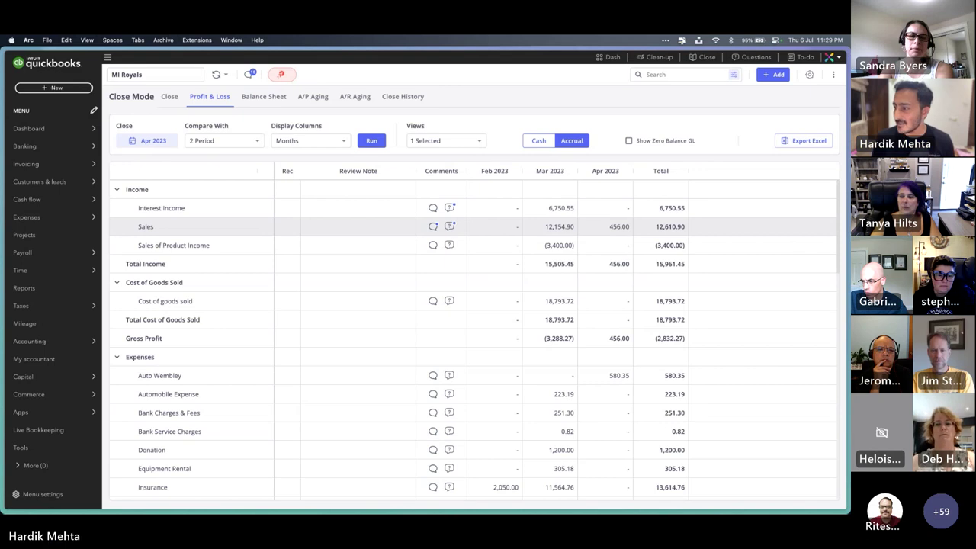
key(ctrl+Up)
key(ctrl+Up)
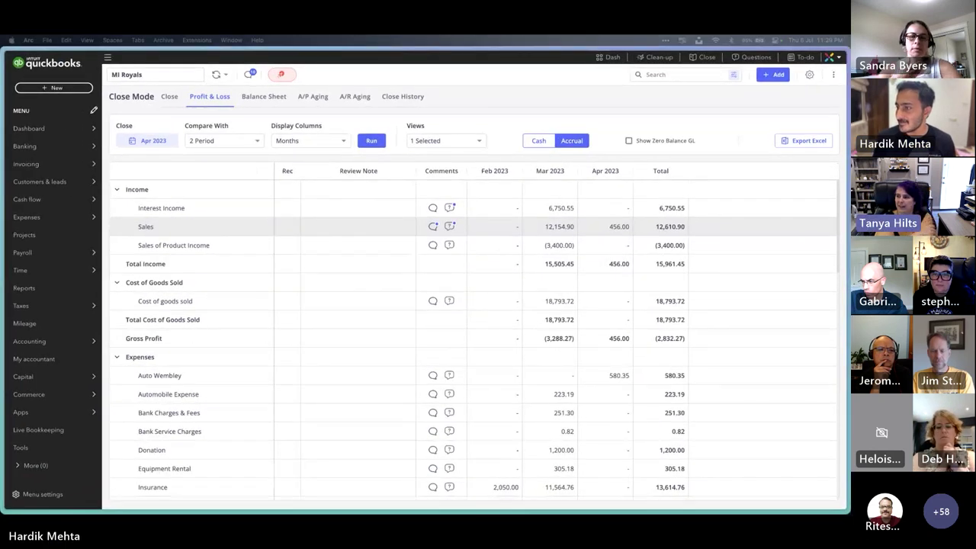